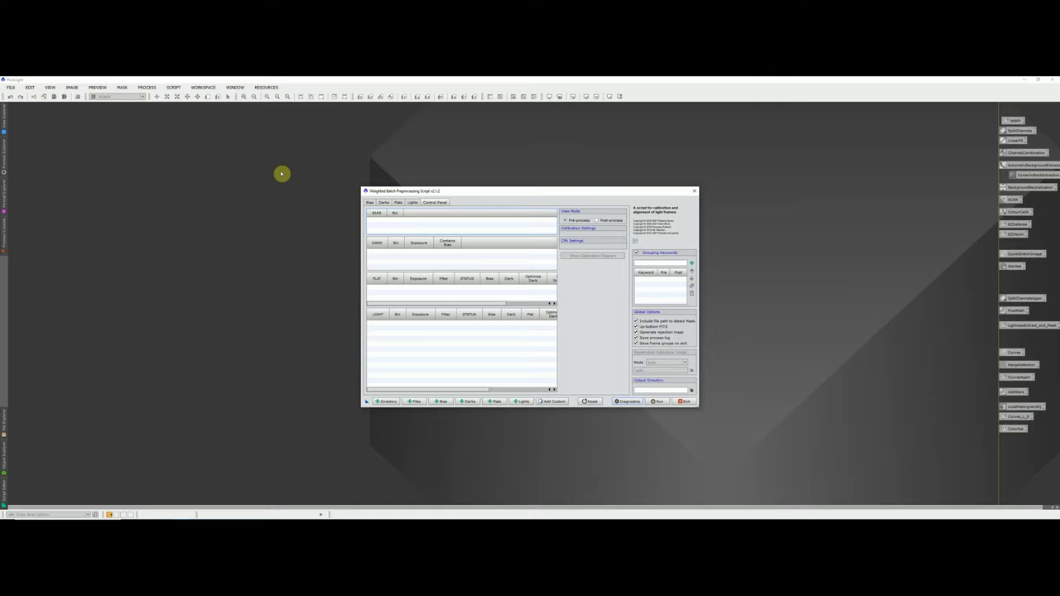
Step: Add all frames from the Rosette Nebula root directory to the batch preprocessing script
left_click(385, 402)
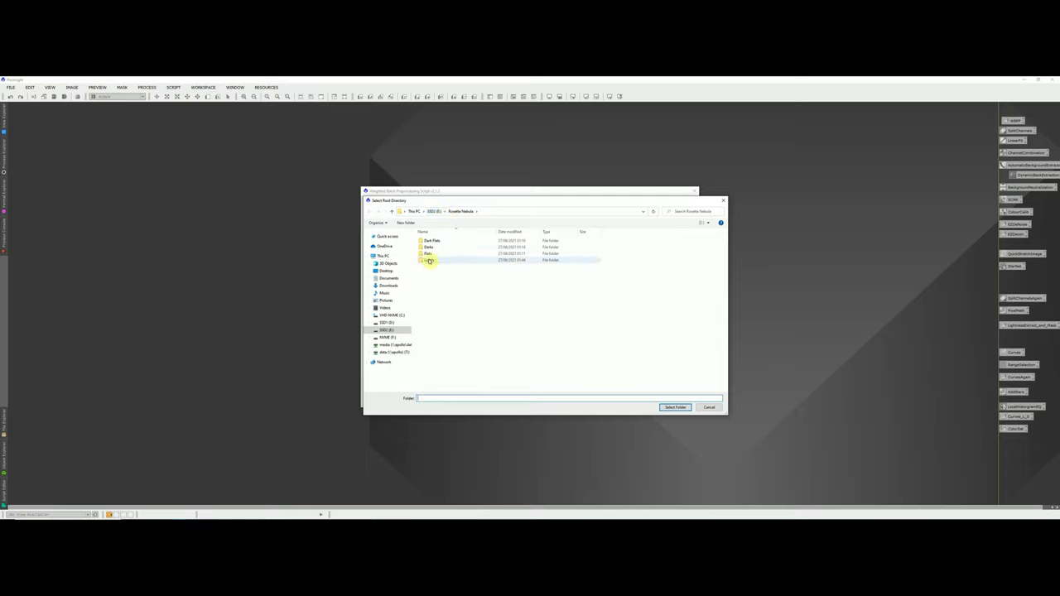
left_click(676, 408)
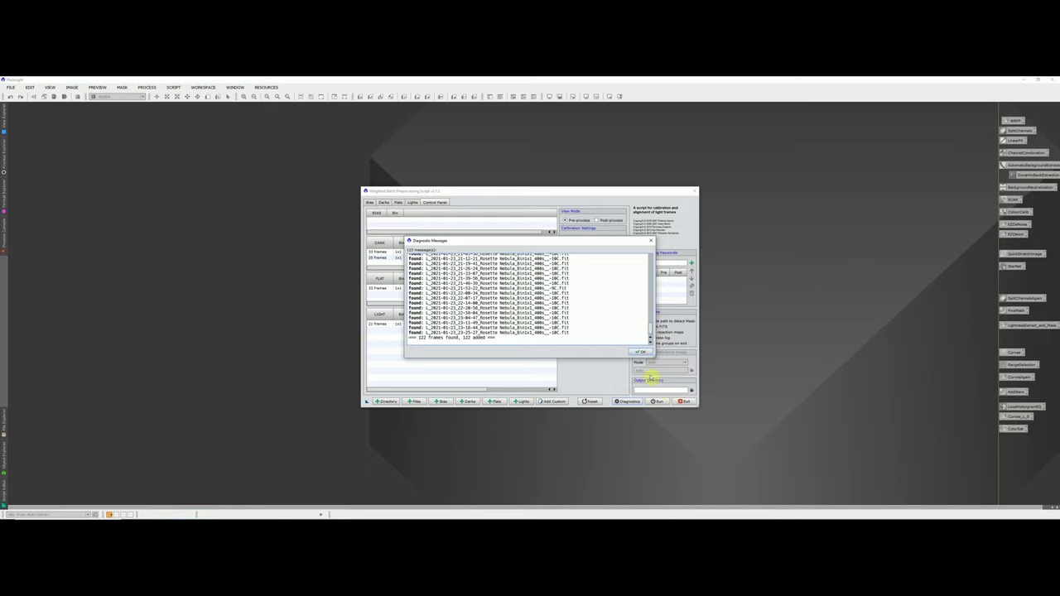
left_click(640, 352)
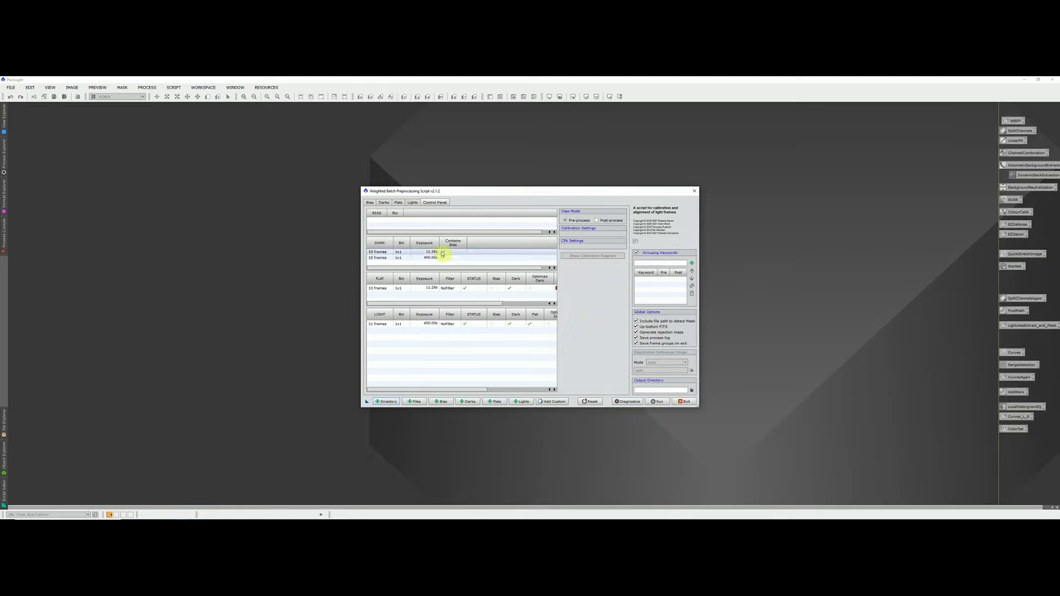
Step: Review how the loaded dark, flat and light frames are grouped by binning, filter and exposure
left_click(381, 203)
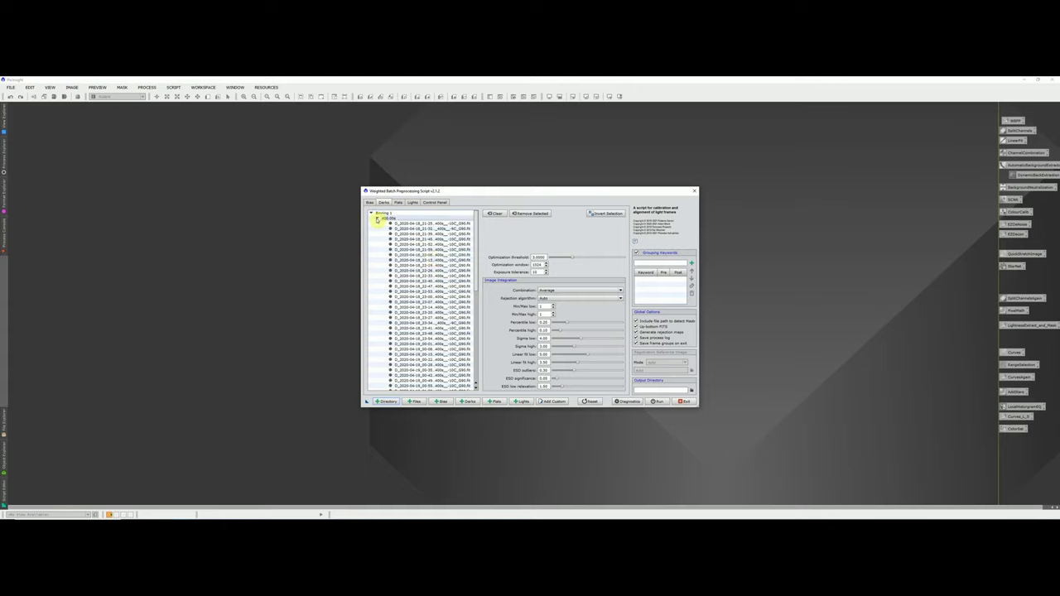
left_click(377, 216)
left_click(375, 223)
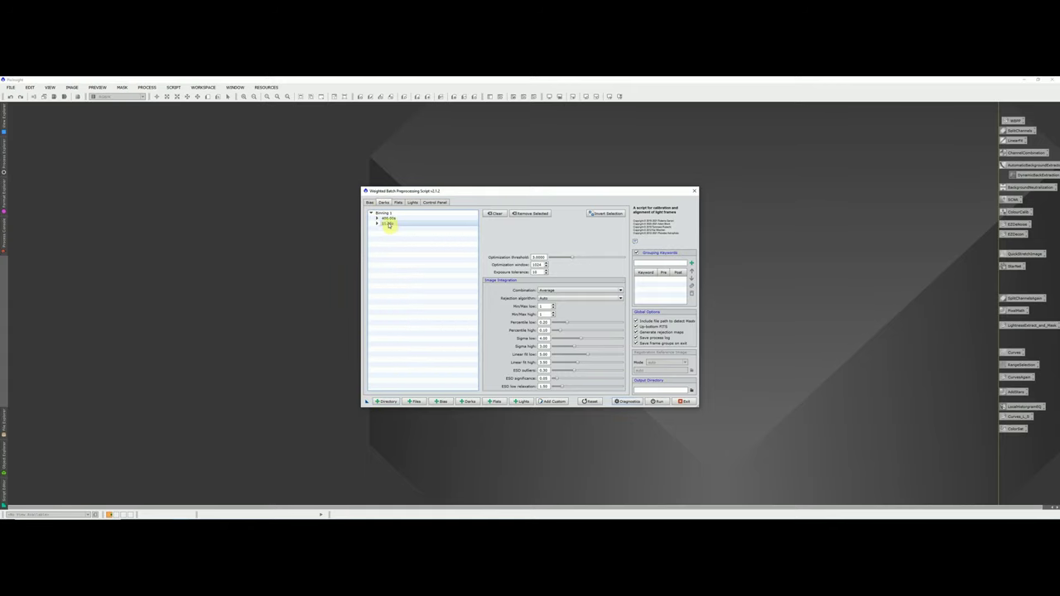
left_click(397, 203)
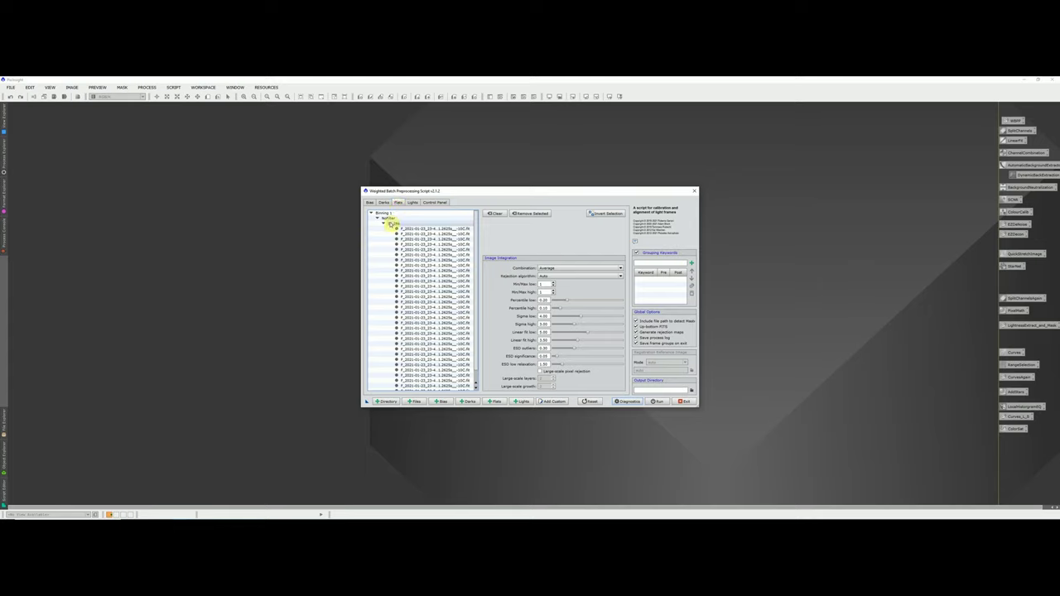
left_click(384, 224)
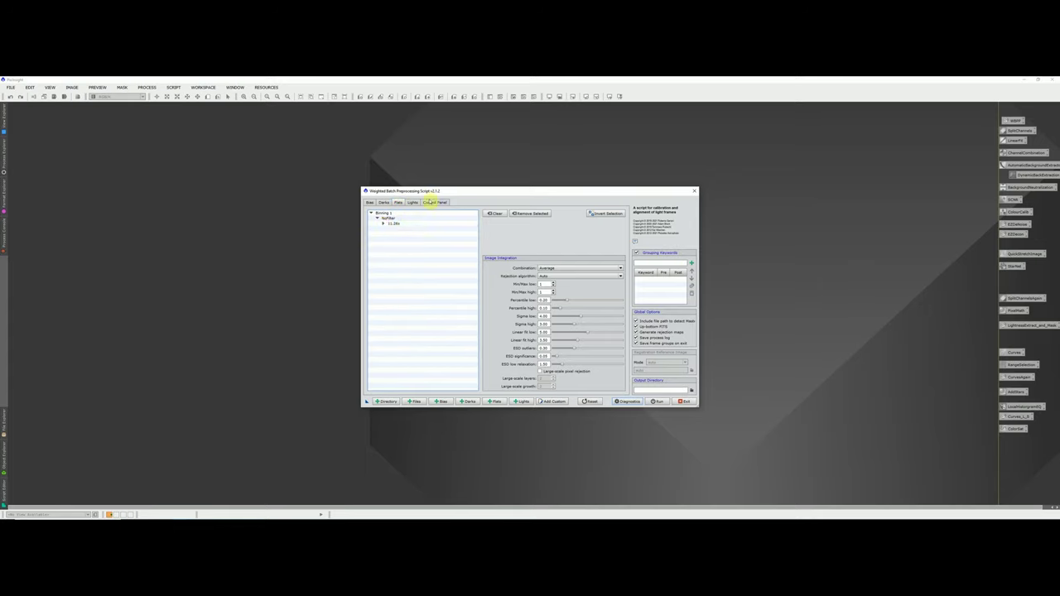
left_click(412, 203)
left_click(420, 229)
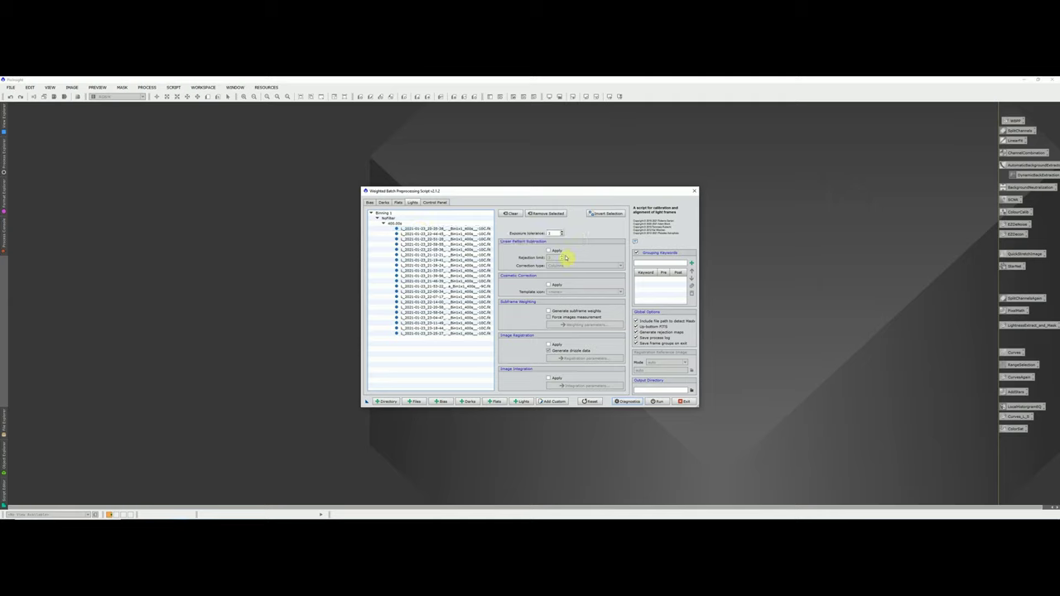
Step: Enable subframe weight generation for the light frames and choose the Nebula weighting preset
left_click(549, 312)
left_click(585, 327)
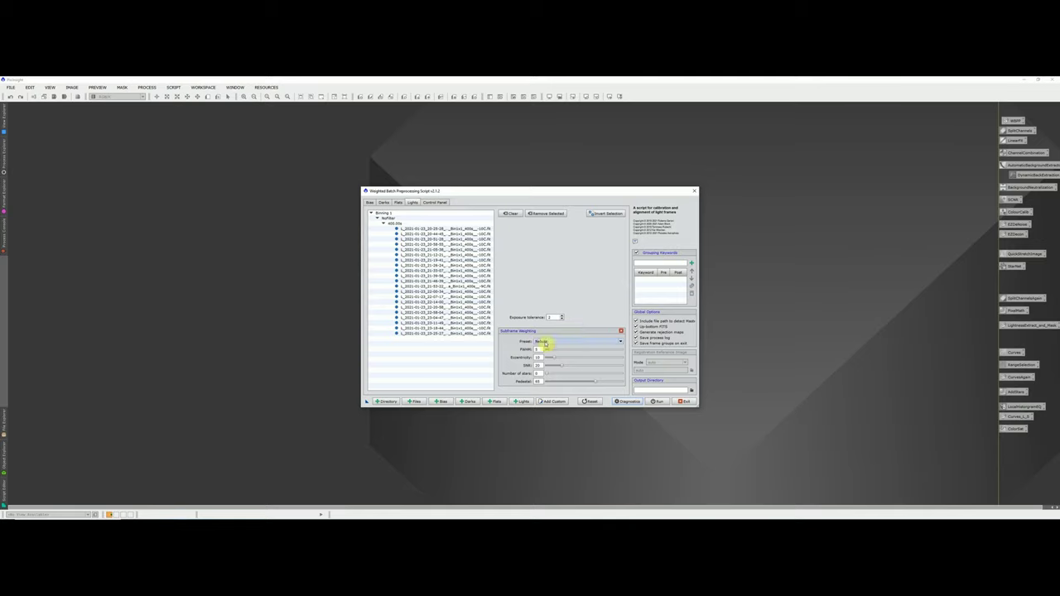
left_click(552, 343)
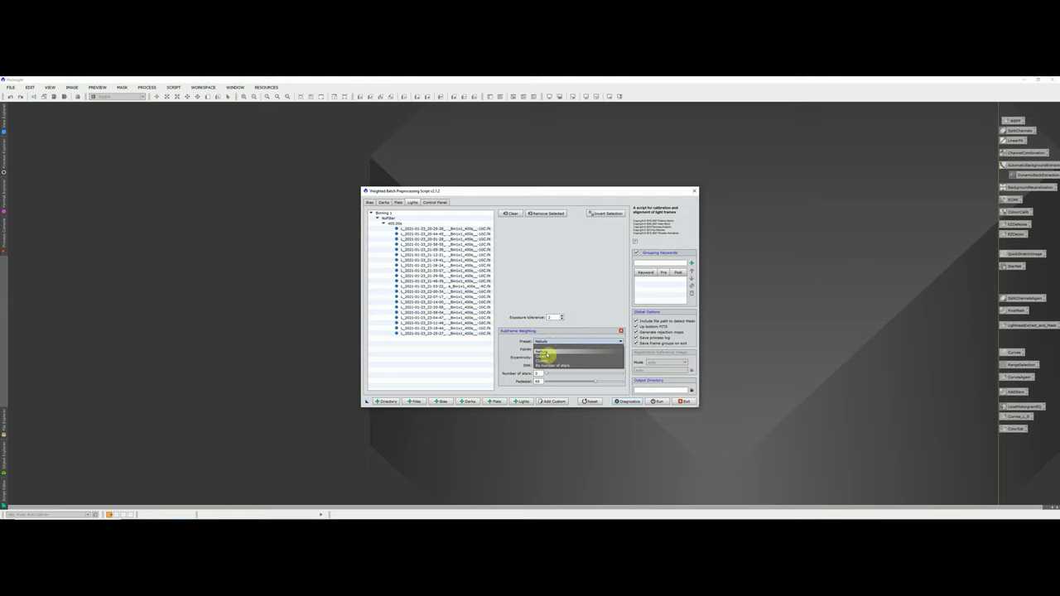
left_click(546, 352)
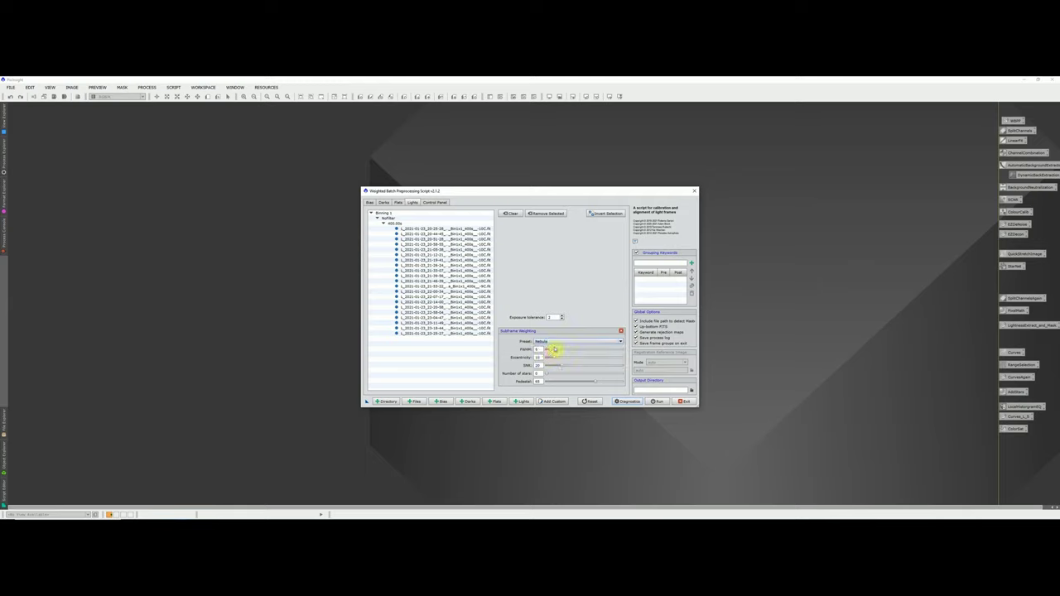
left_click(621, 331)
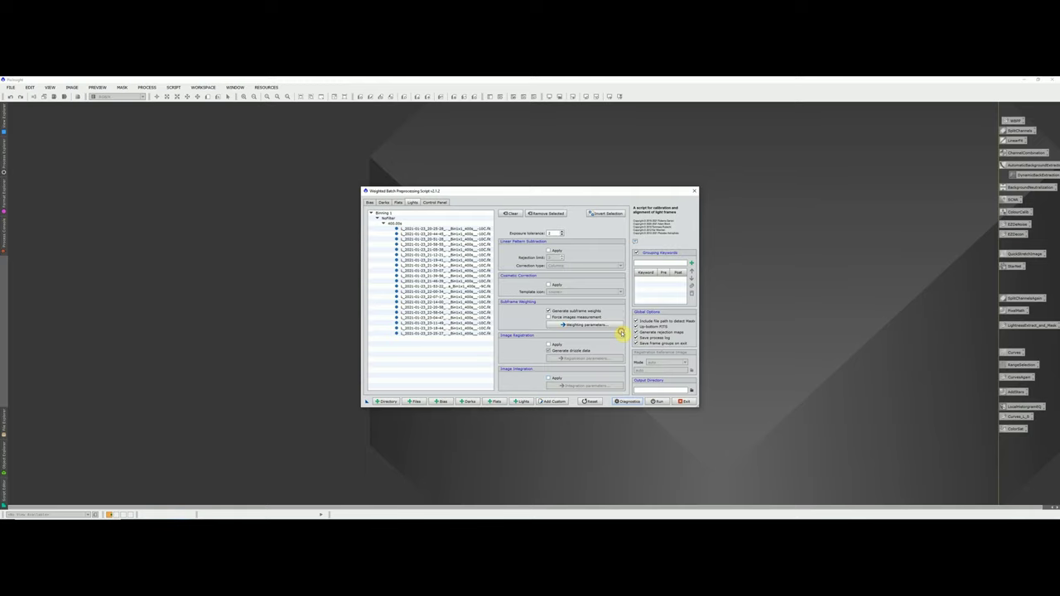
Step: Enable image registration without drizzle data generation, and enable image integration for the light frames
left_click(553, 344)
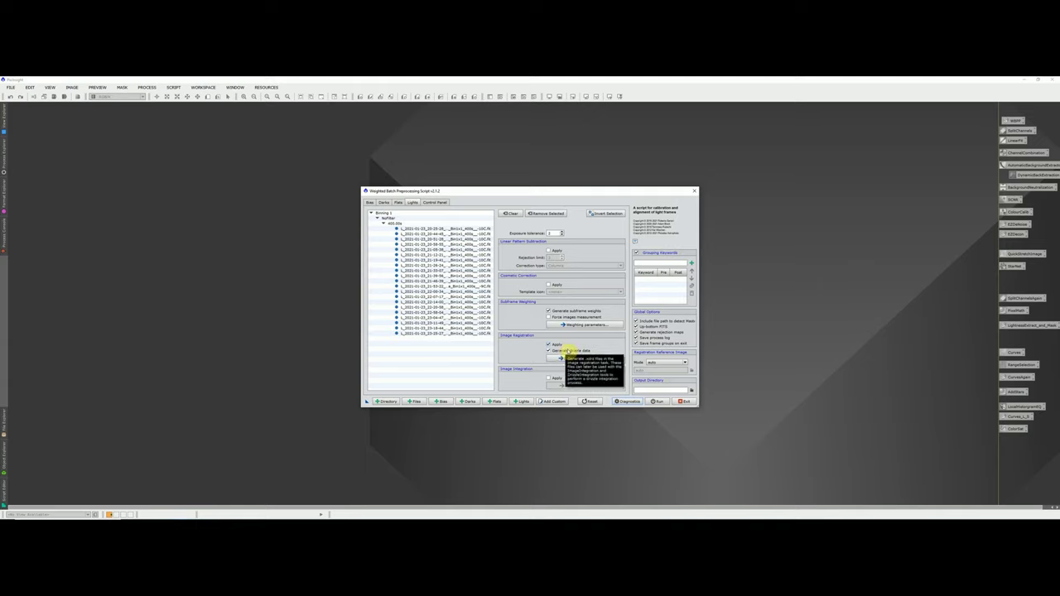
left_click(570, 351)
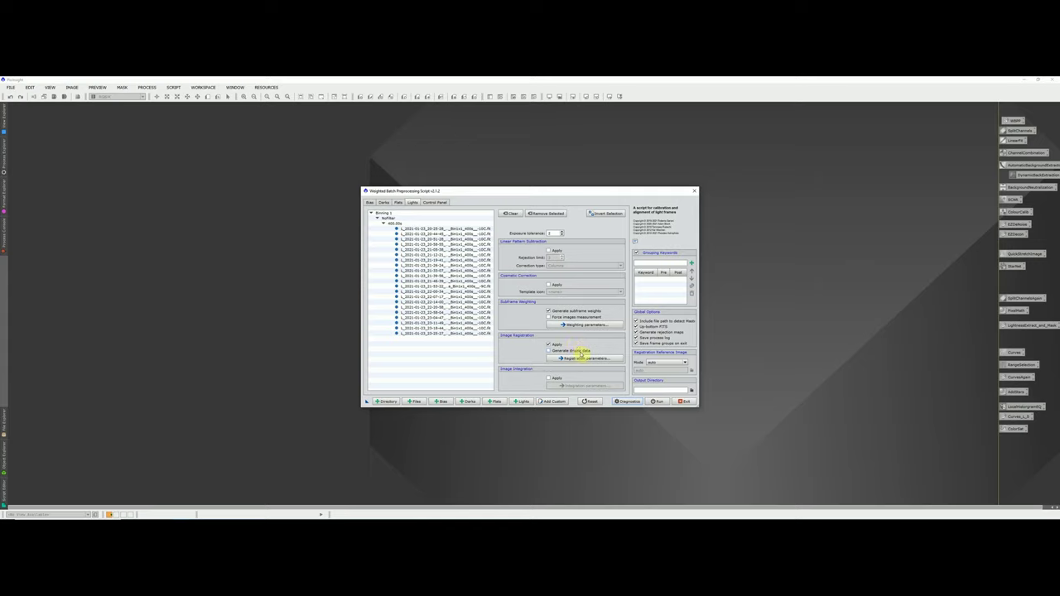
left_click(548, 378)
Step: Create a folder named Pix inside Rosette Nebula and set it as the output directory
left_click(691, 391)
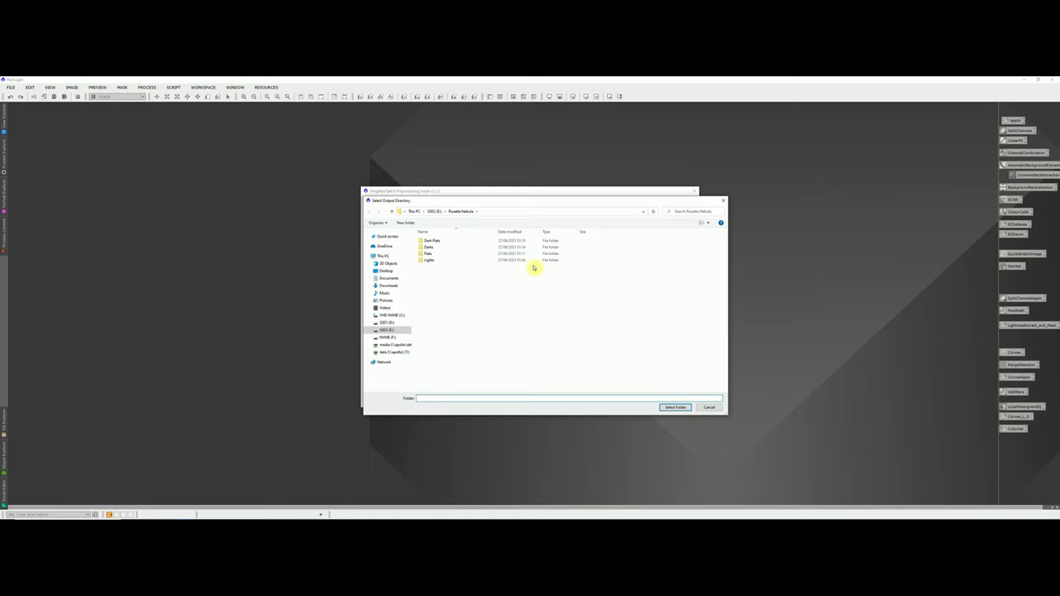
right_click(434, 279)
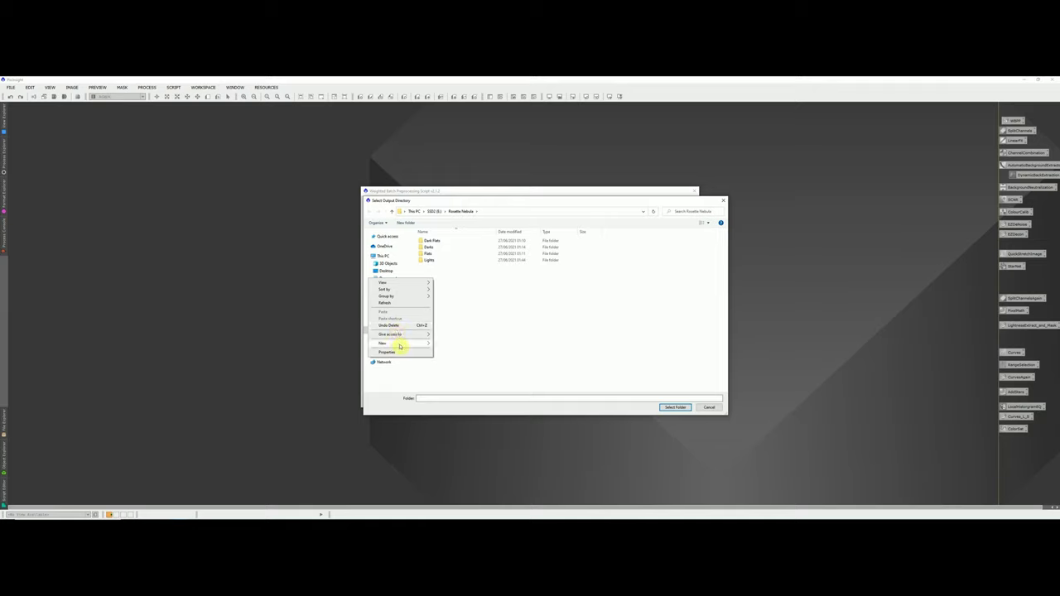
mouse_move(403, 344)
left_click(447, 344)
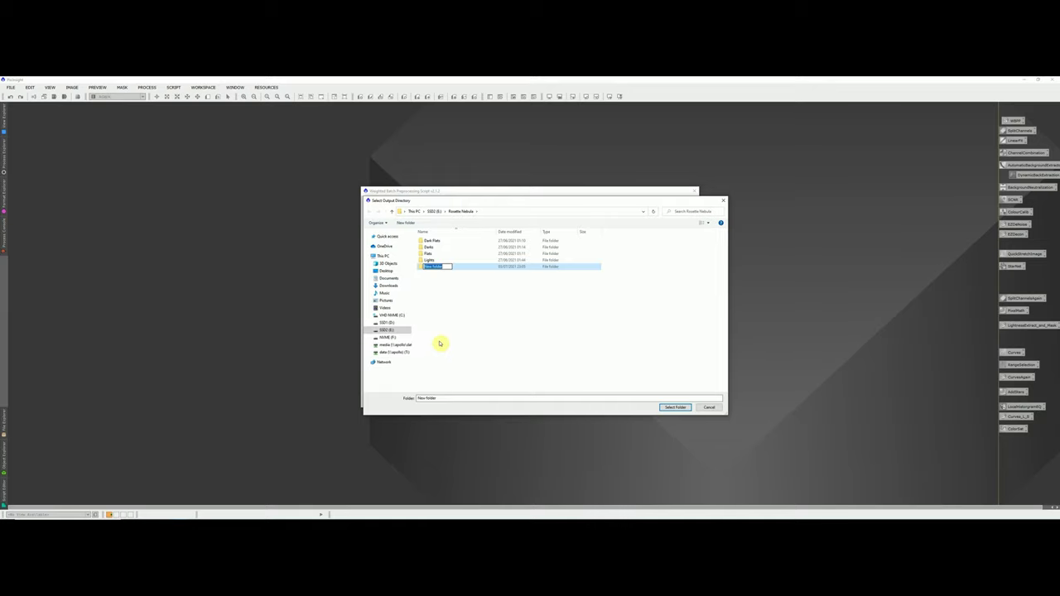
type("Pn")
key("Return")
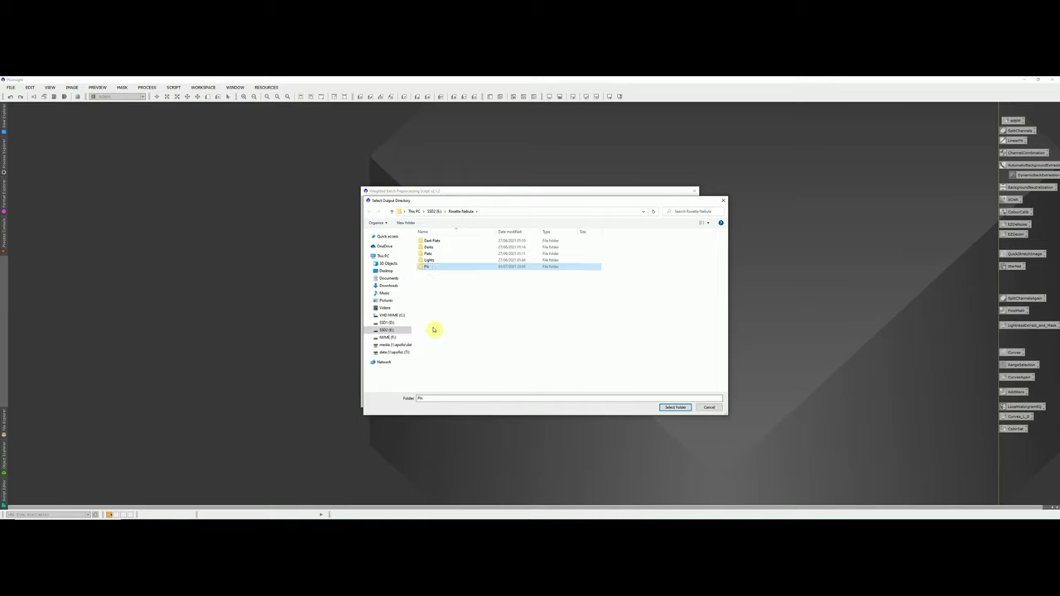
double_click(433, 266)
left_click(676, 408)
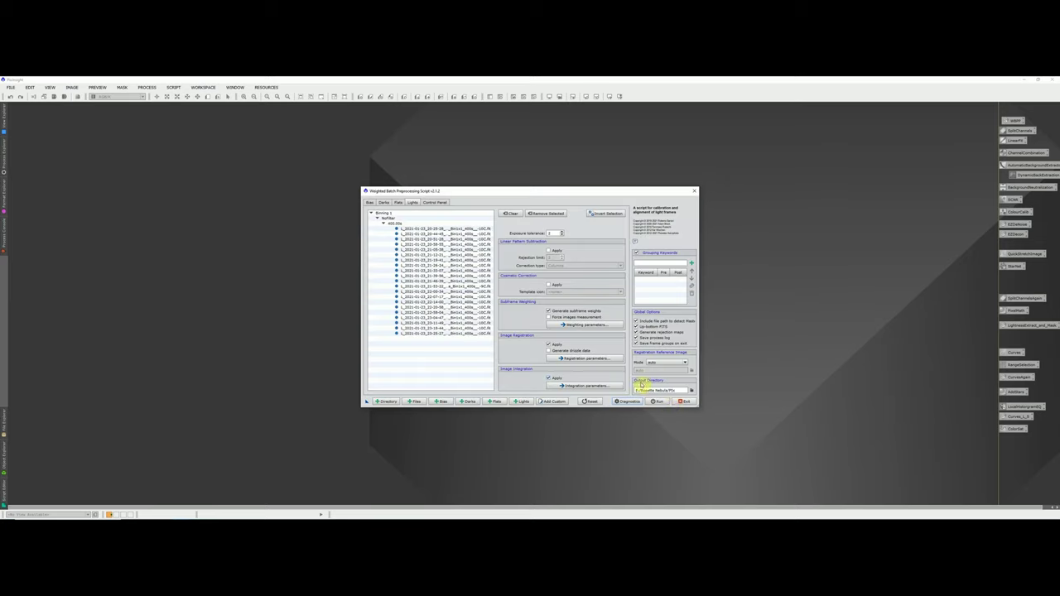
Step: Inspect which calibration frames are matched to the two dark groups and the flat group
left_click(436, 203)
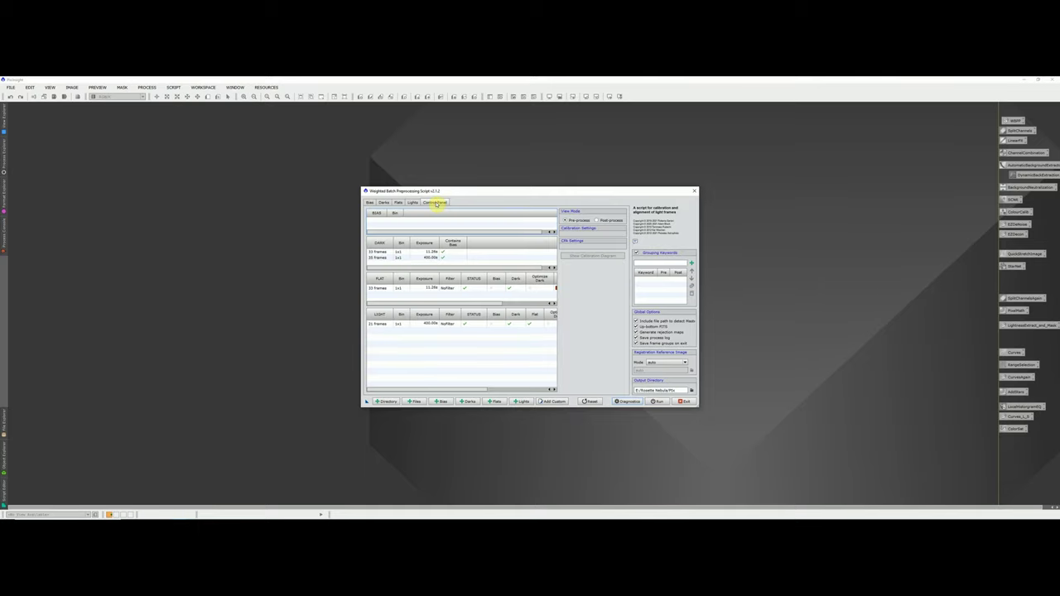
left_click(374, 251)
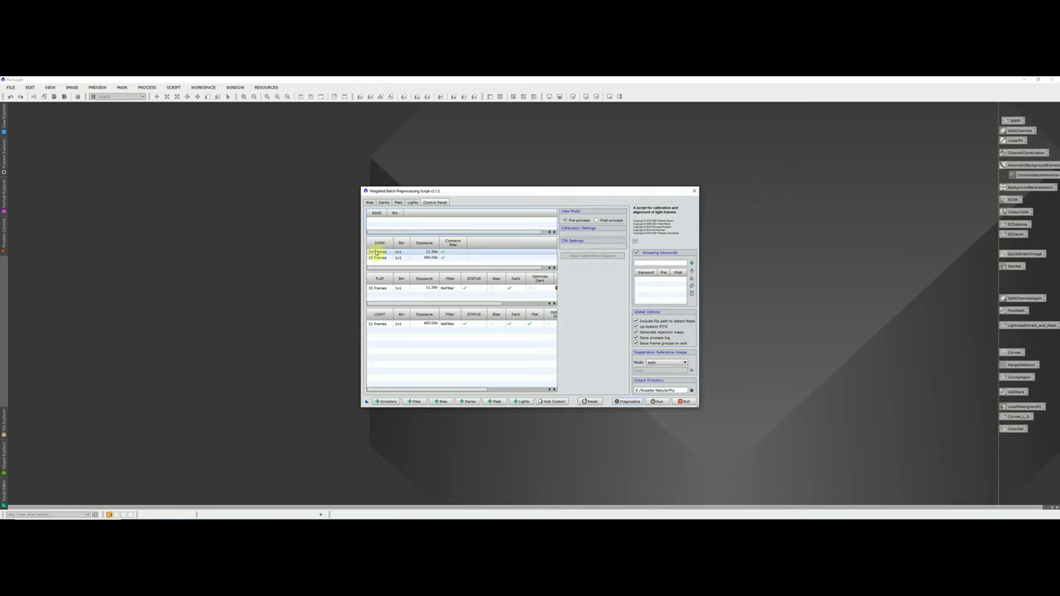
left_click(378, 257)
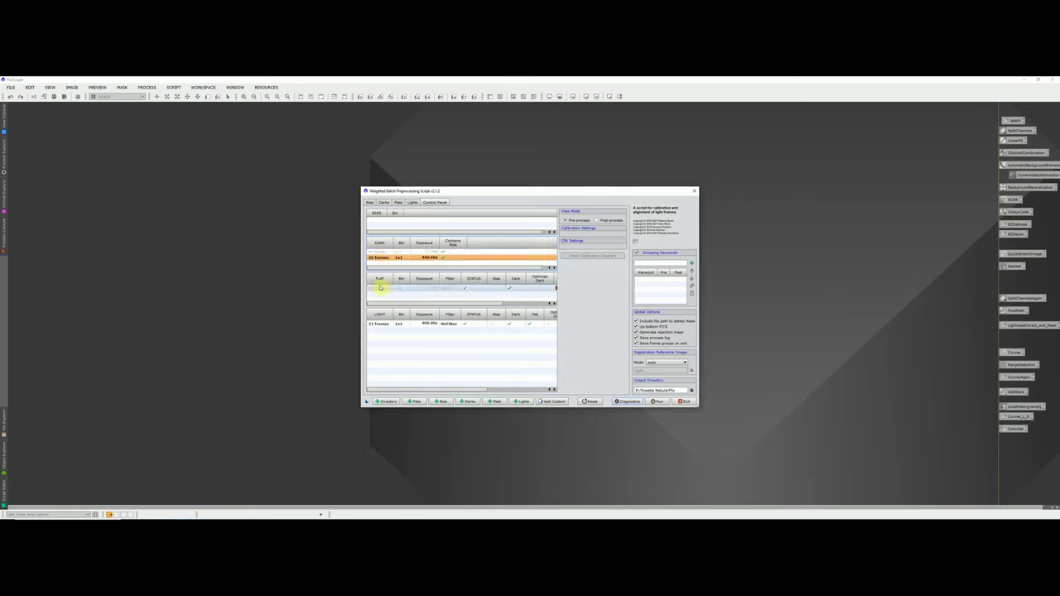
left_click(379, 287)
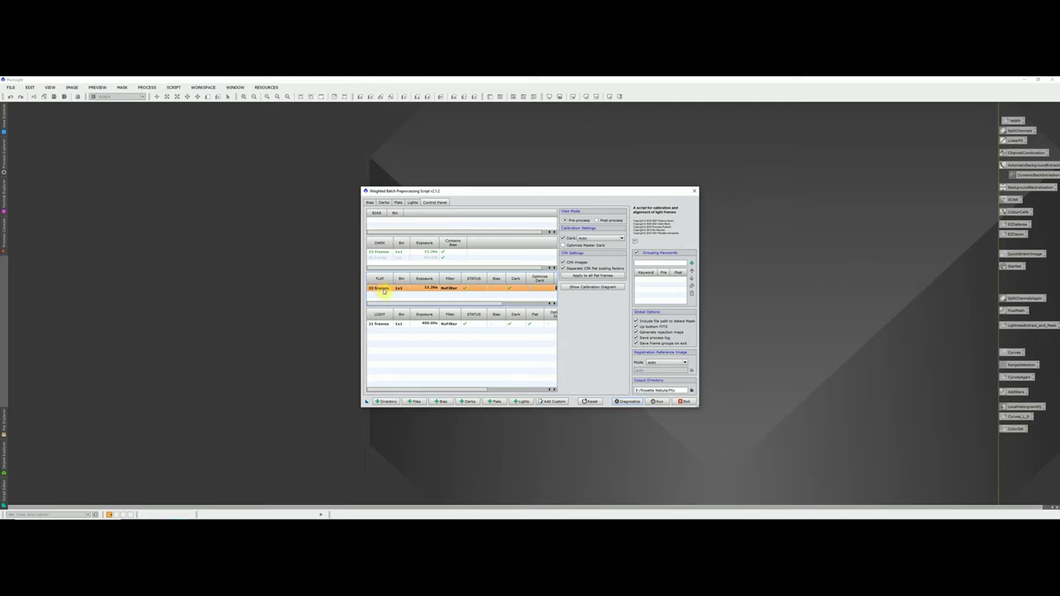
Step: Set the light group's Bayer/mosaic pattern to RGGB and apply the CFA settings to all light frames
left_click(381, 324)
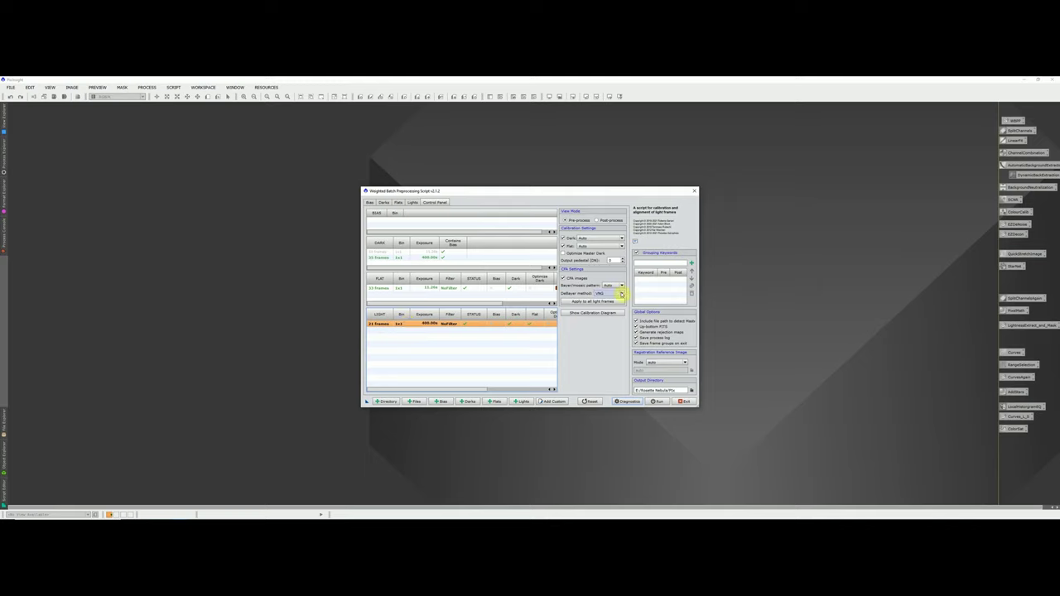
left_click(620, 285)
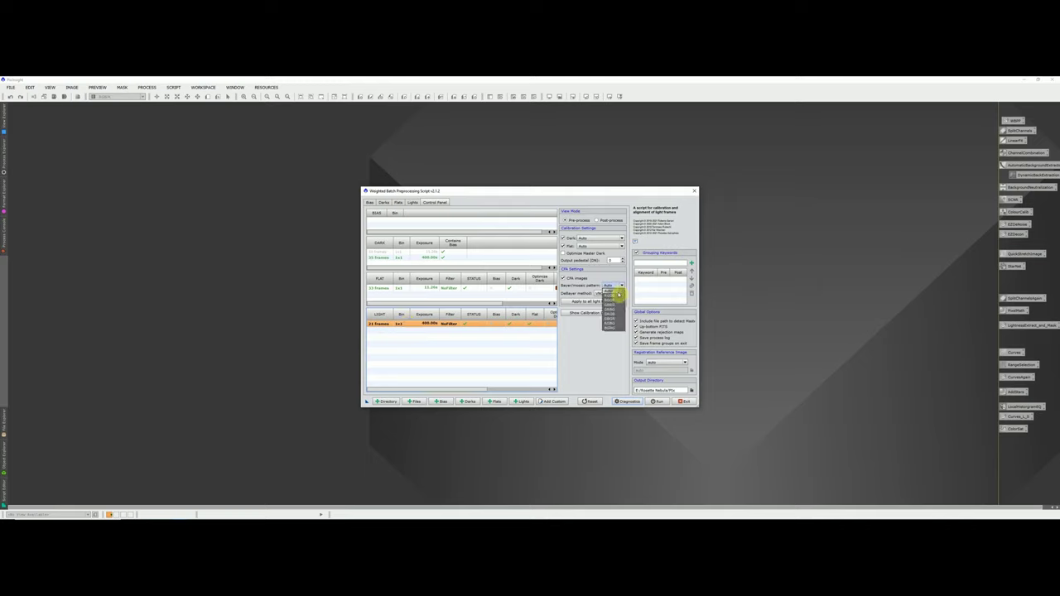
left_click(617, 296)
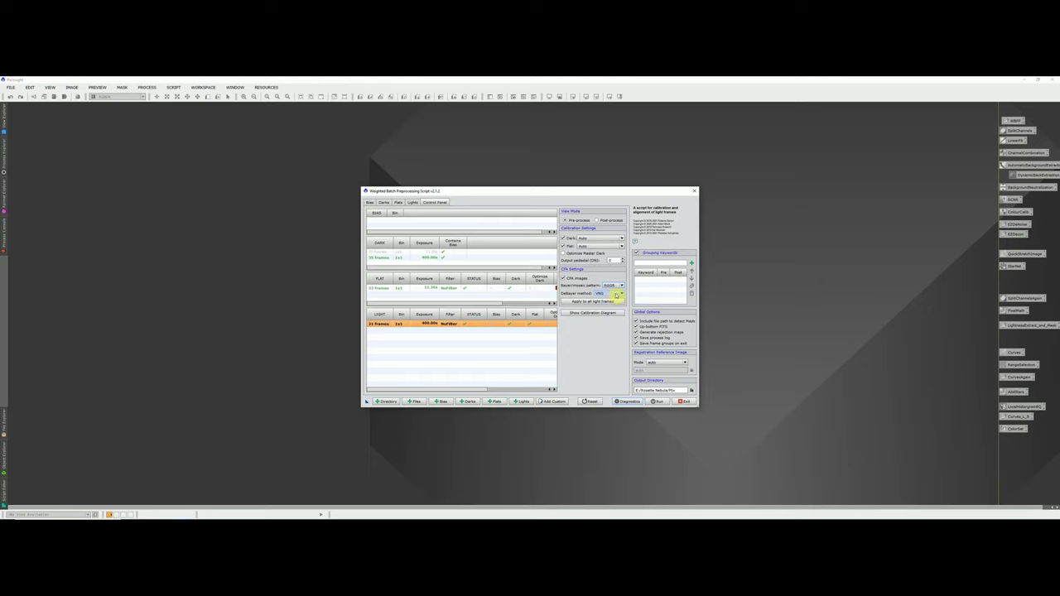
left_click(592, 303)
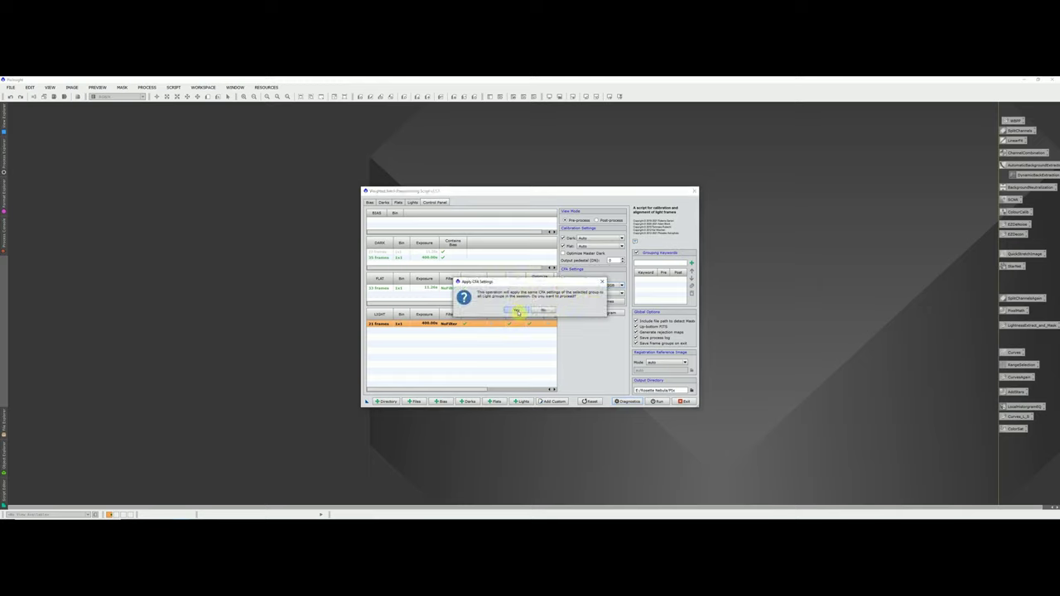
left_click(518, 311)
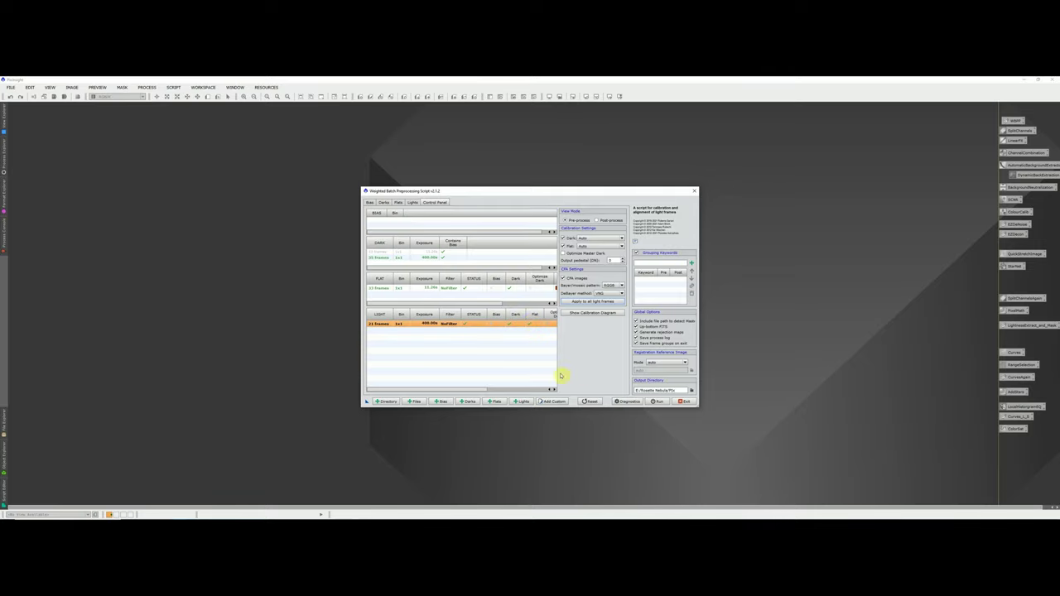
Step: Run the preprocessing past the diagnostic messages, dismiss the final report and exit the script
left_click(657, 401)
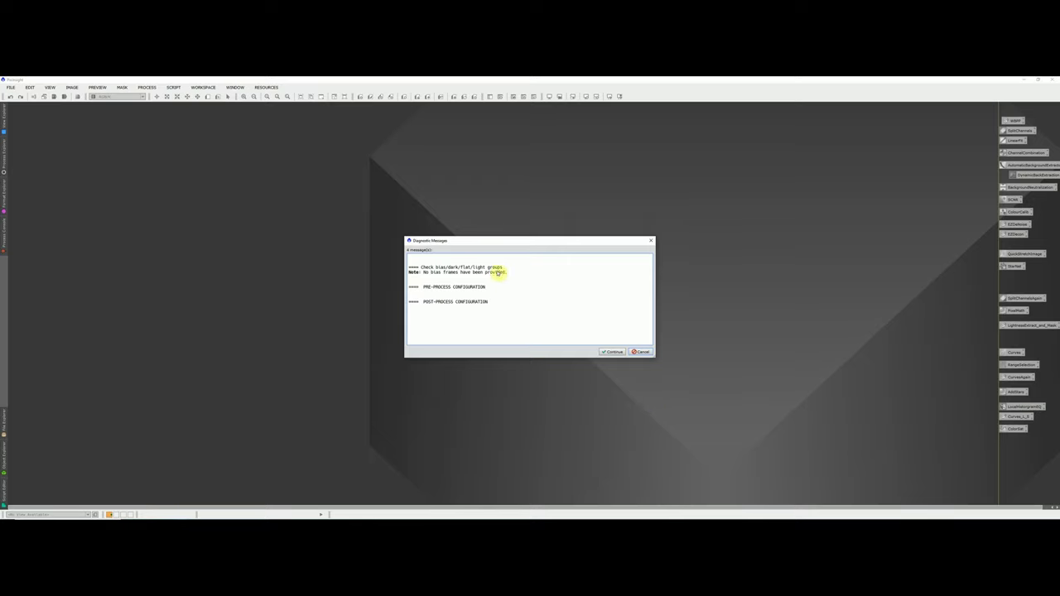
left_click(611, 352)
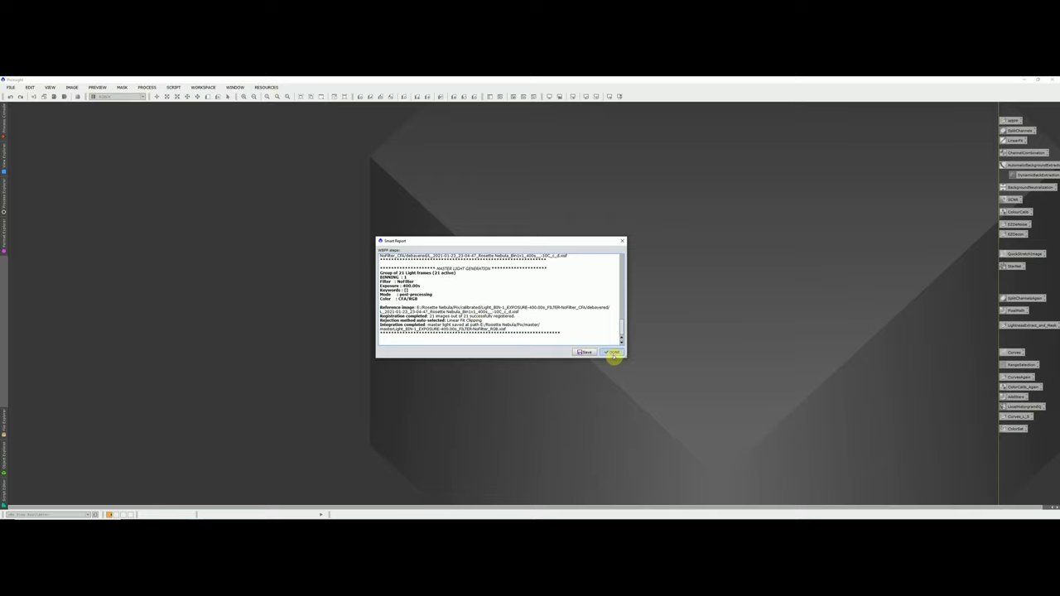
left_click(613, 354)
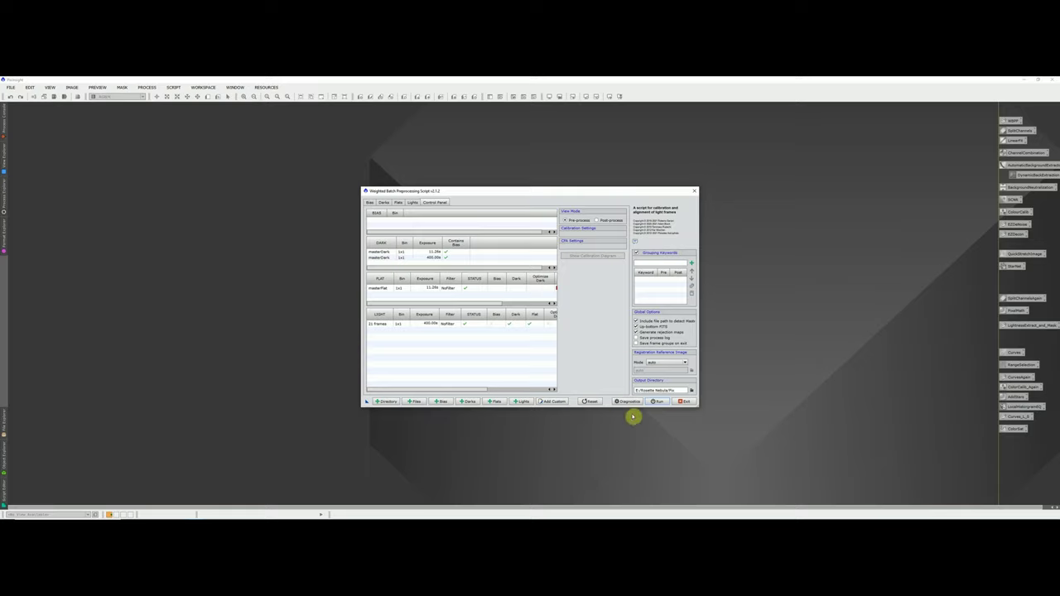
left_click(685, 402)
left_click(509, 311)
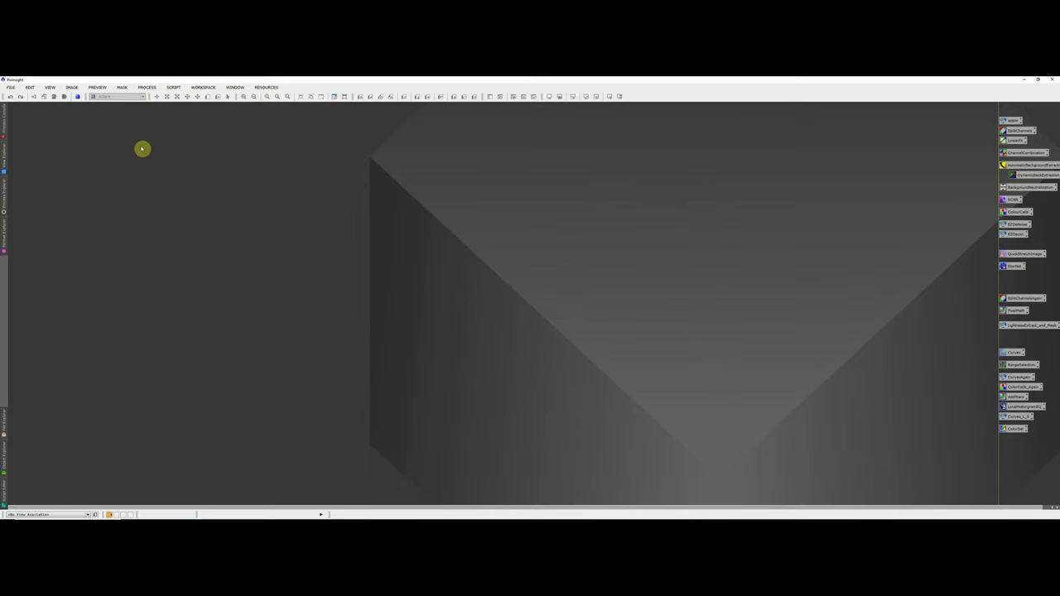
Step: Open the masterLight_BIN-1_EXPOSURE-400.00s_FILTER-NoFilter_RGB file from the Pix master folder
left_click(11, 87)
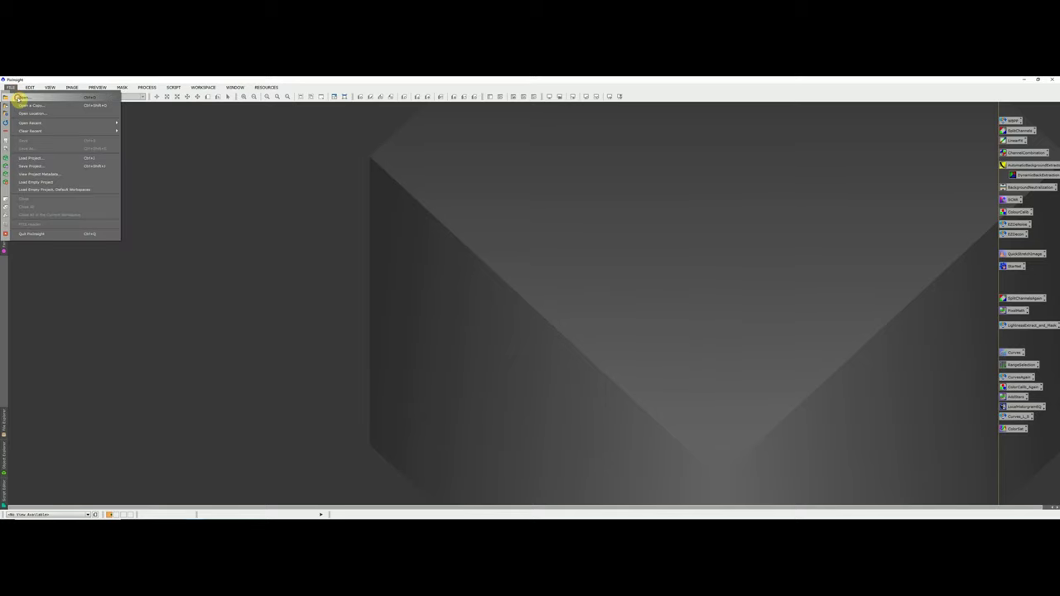
left_click(17, 98)
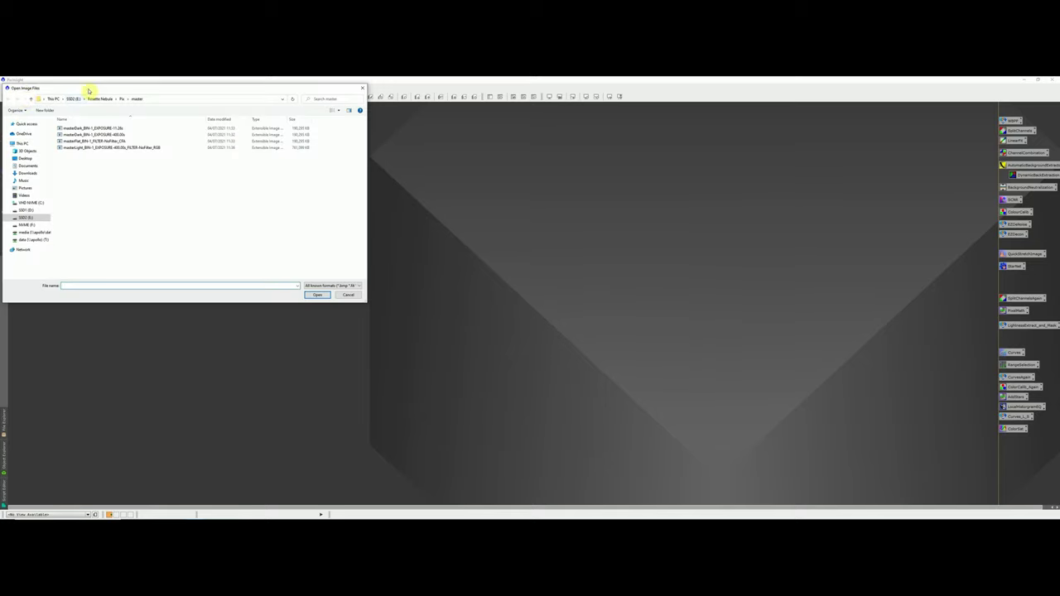
left_click_drag(88, 90, 241, 126)
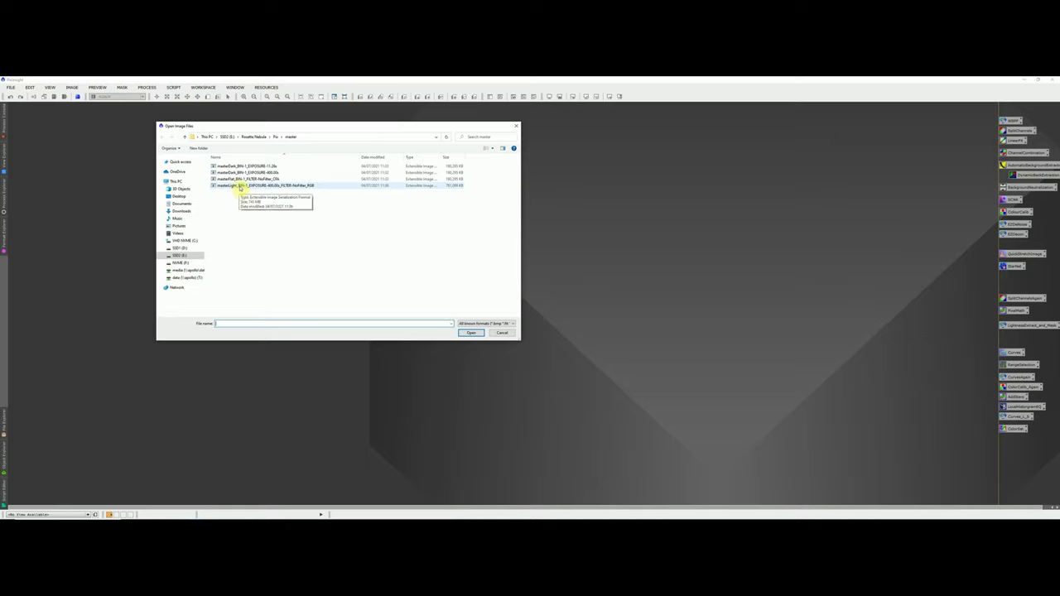
left_click(232, 187)
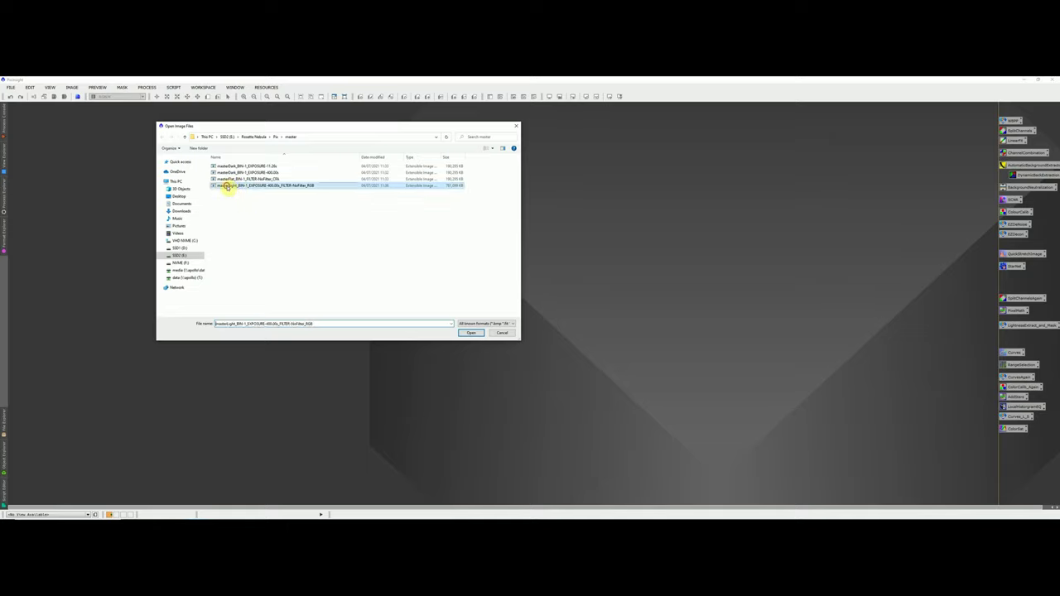
left_click(469, 333)
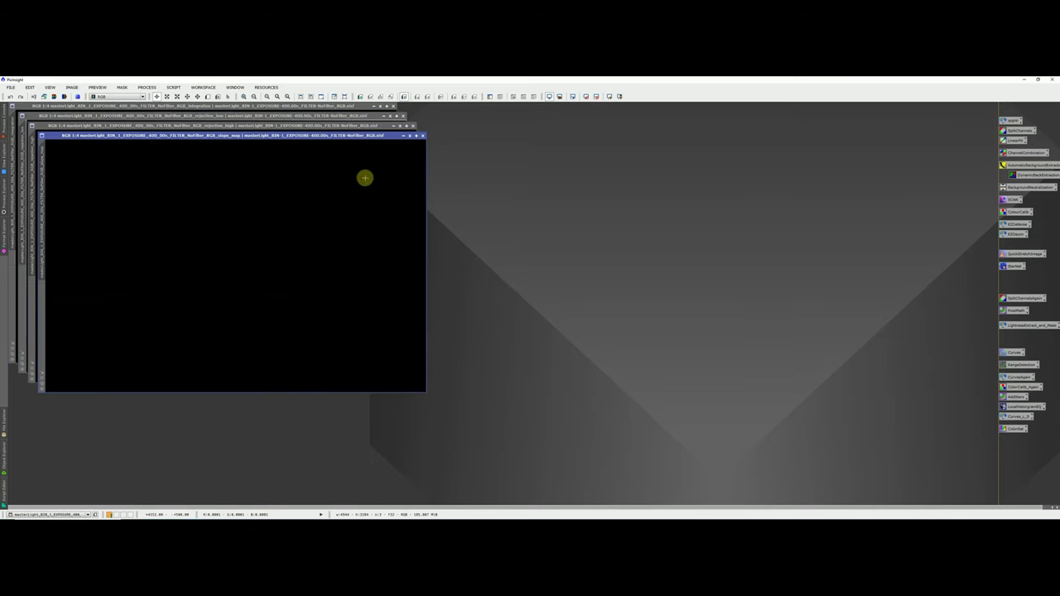
Step: Close the slope map and the high and low rejection images, and apply an STF AutoStretch to the remaining integration image
left_click(422, 136)
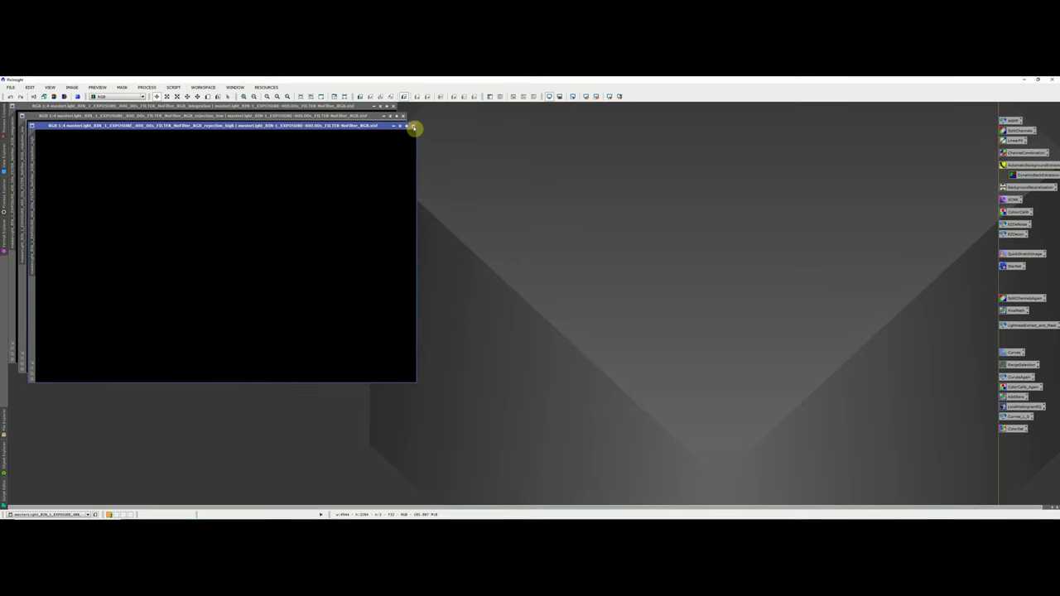
left_click(413, 126)
left_click(403, 116)
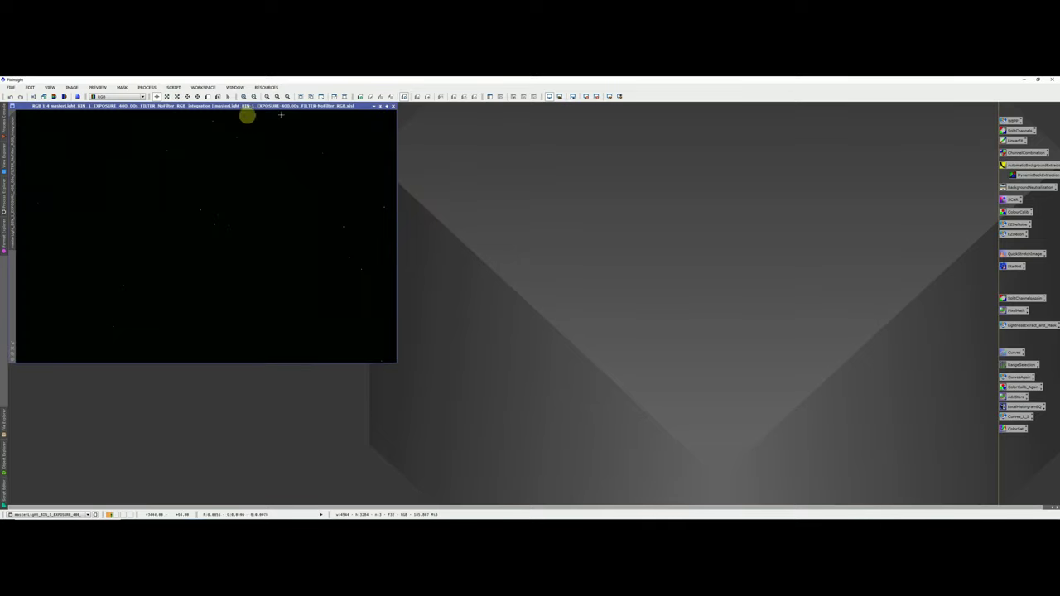
left_click_drag(180, 107, 446, 163)
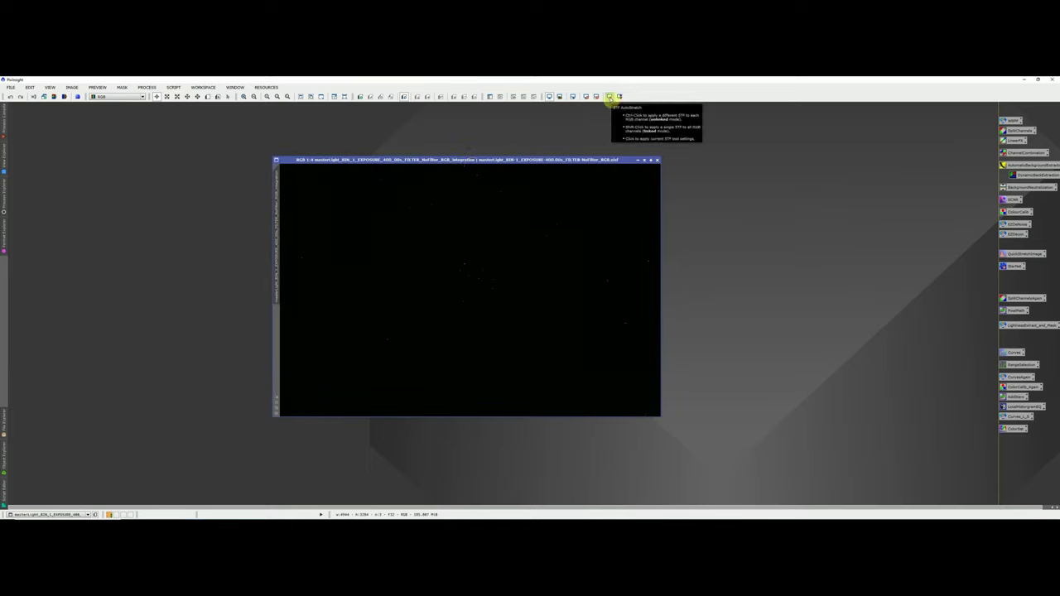
left_click(610, 96)
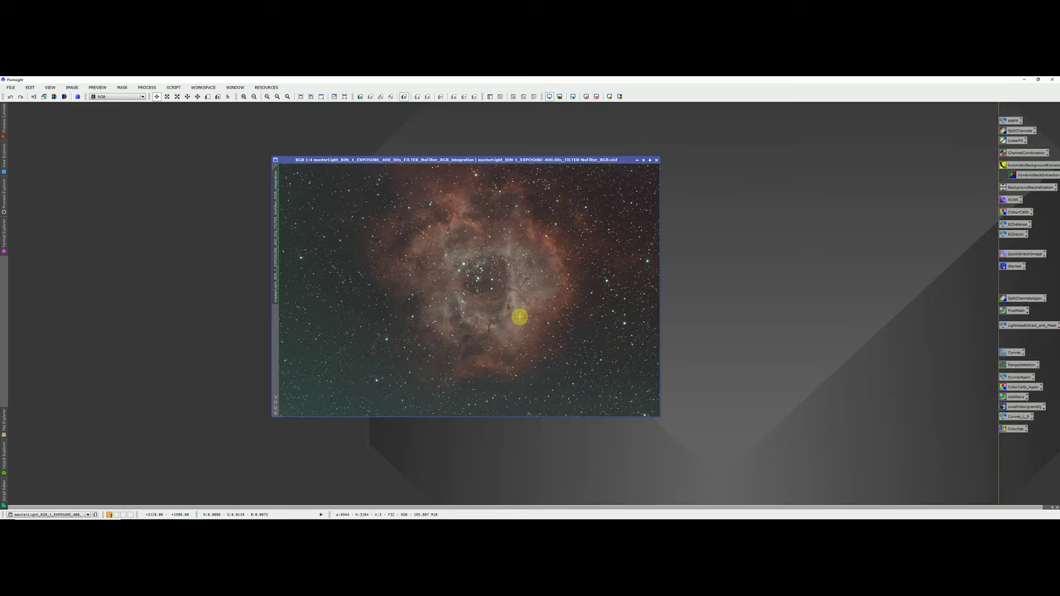
Step: Examine the per-channel mean and median values of the integration image with the Statistics process
left_click(147, 87)
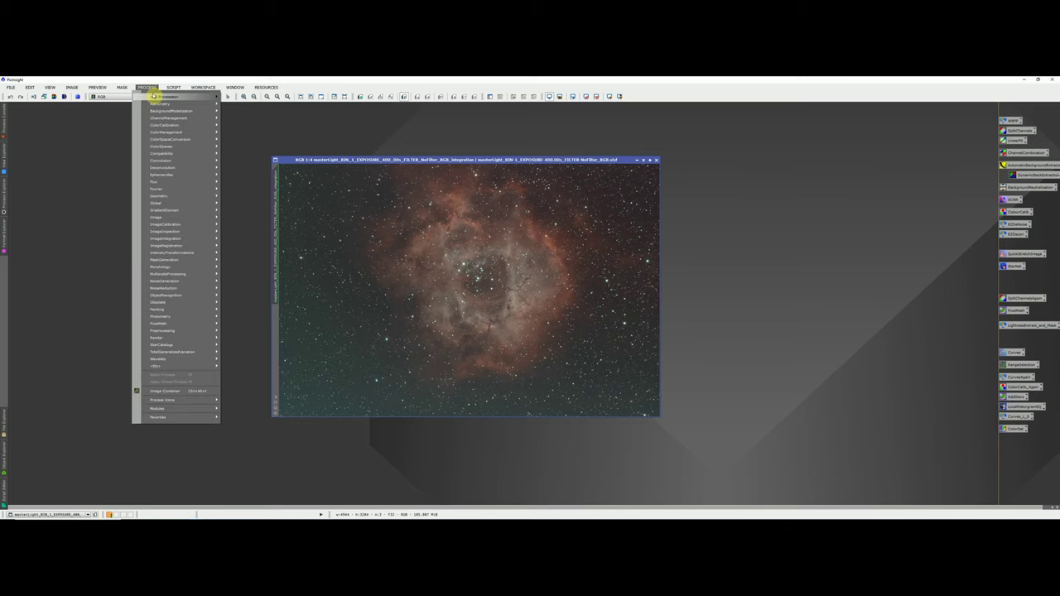
mouse_move(161, 97)
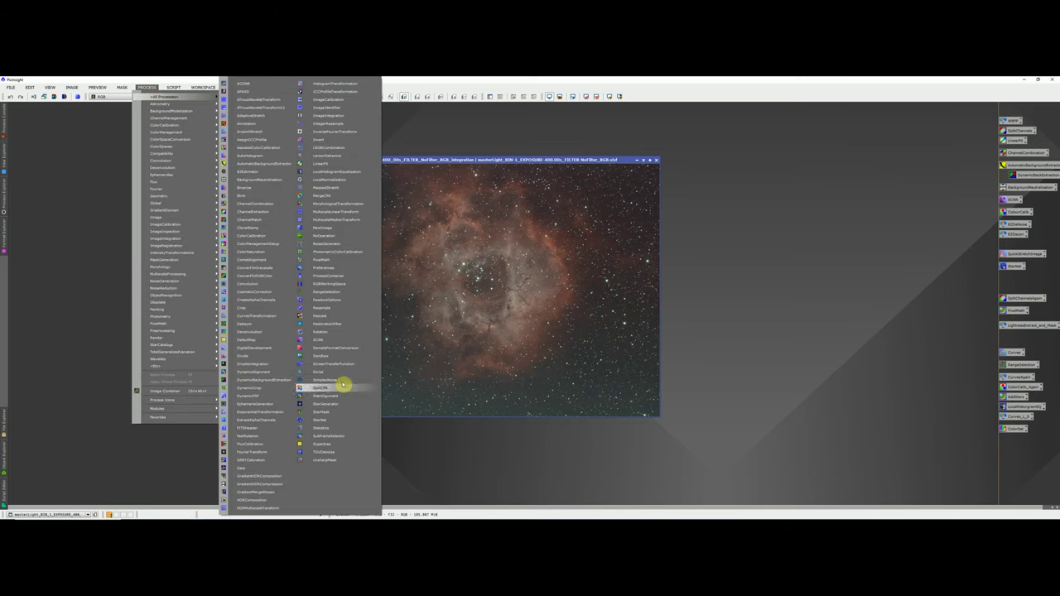
left_click(344, 429)
left_click(246, 152)
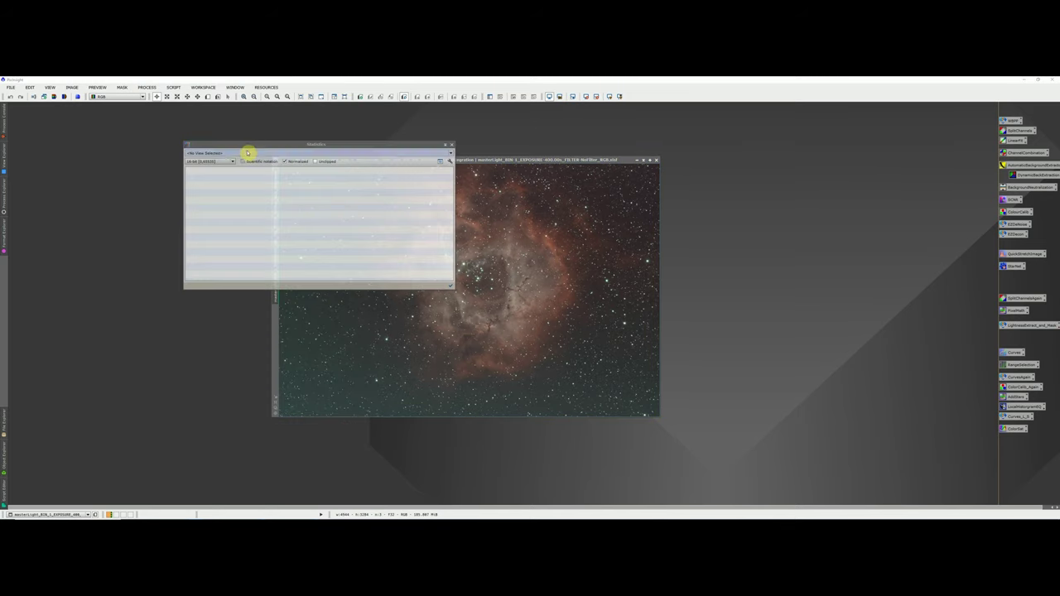
left_click(247, 163)
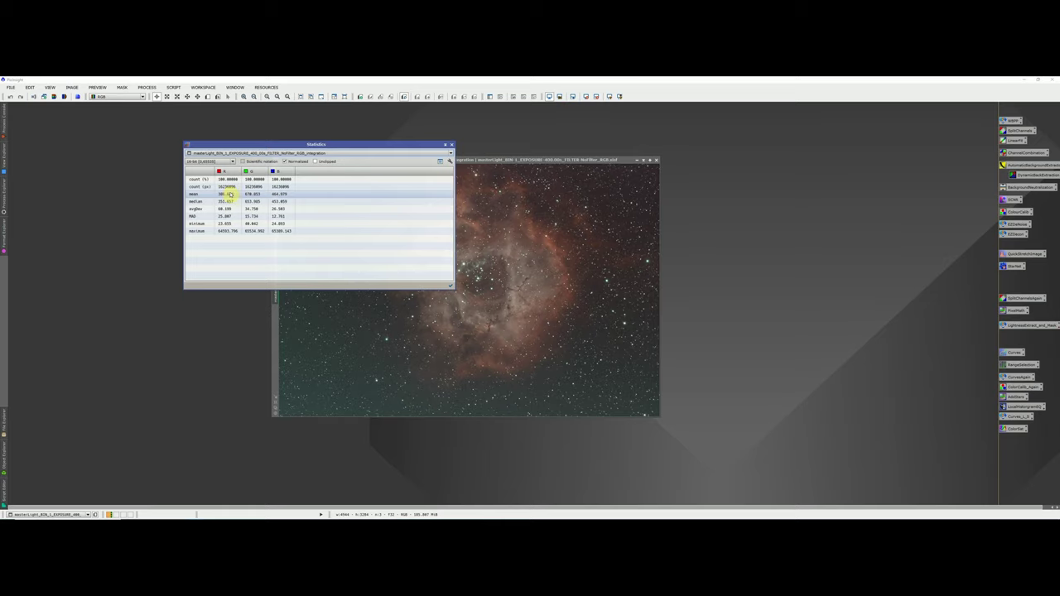
left_click(447, 145)
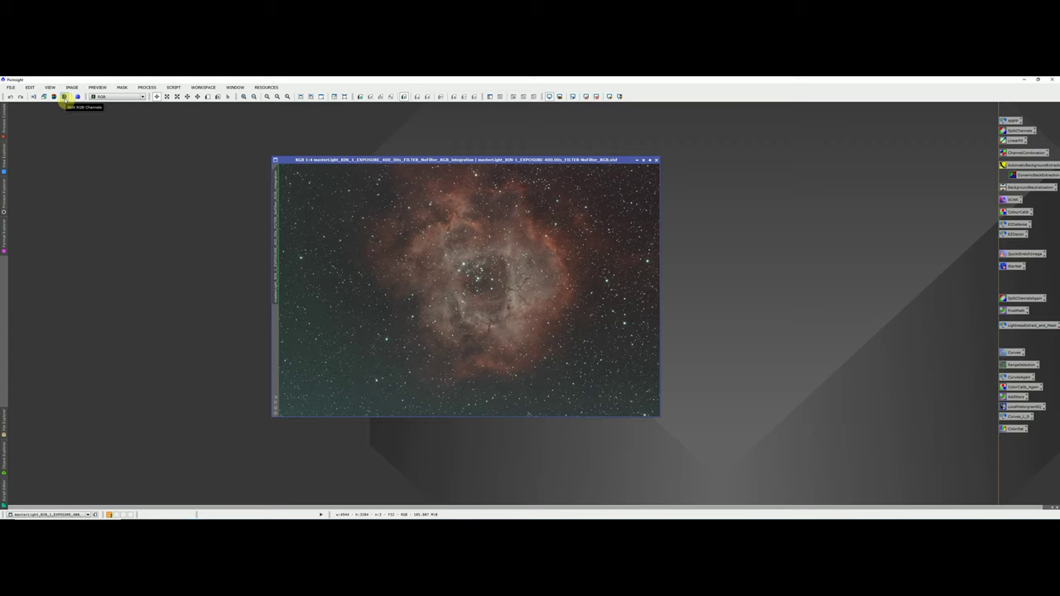
Step: Split the integration image into separate R, G and B channel images and set the red one as the LinearFit reference image
left_click(64, 97)
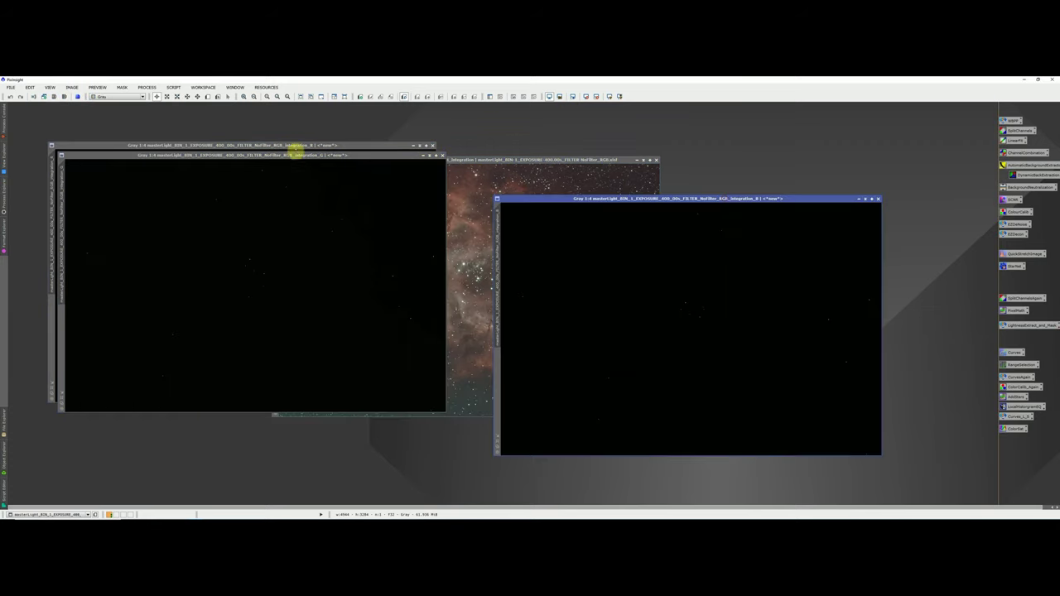
left_click_drag(302, 156, 473, 175)
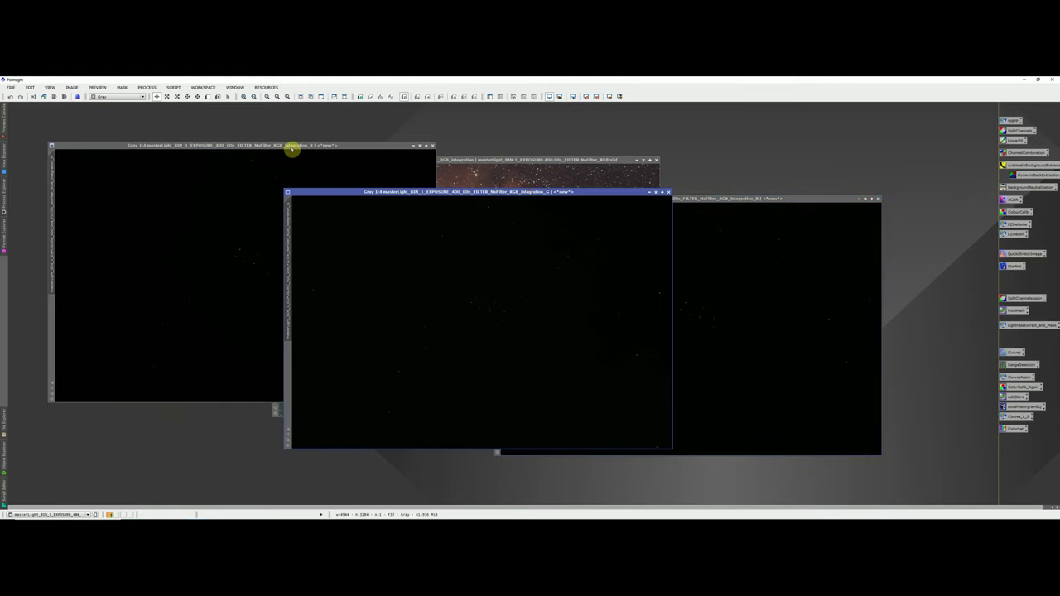
left_click(146, 88)
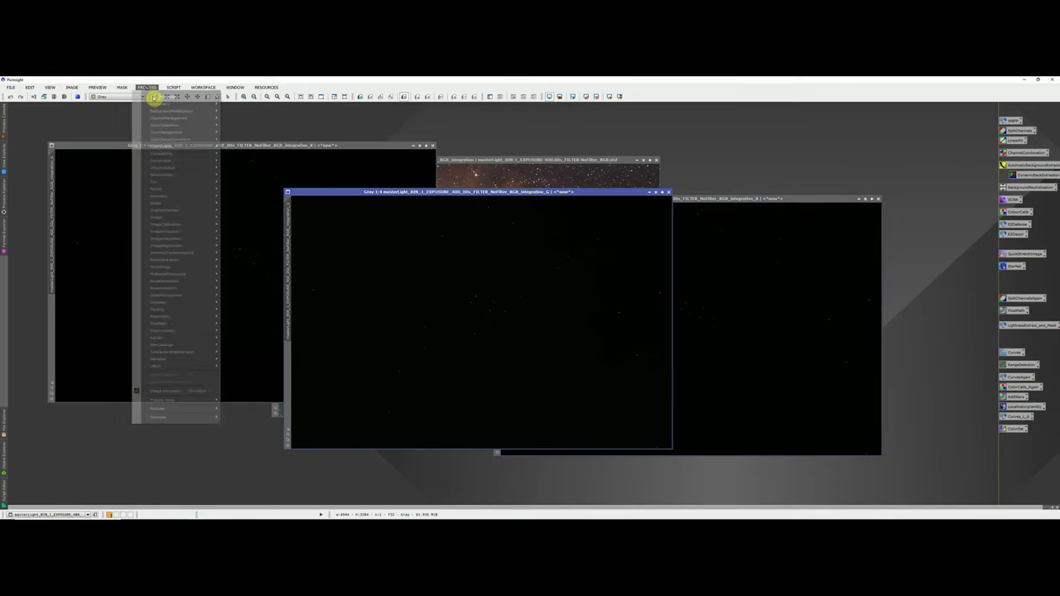
mouse_move(149, 96)
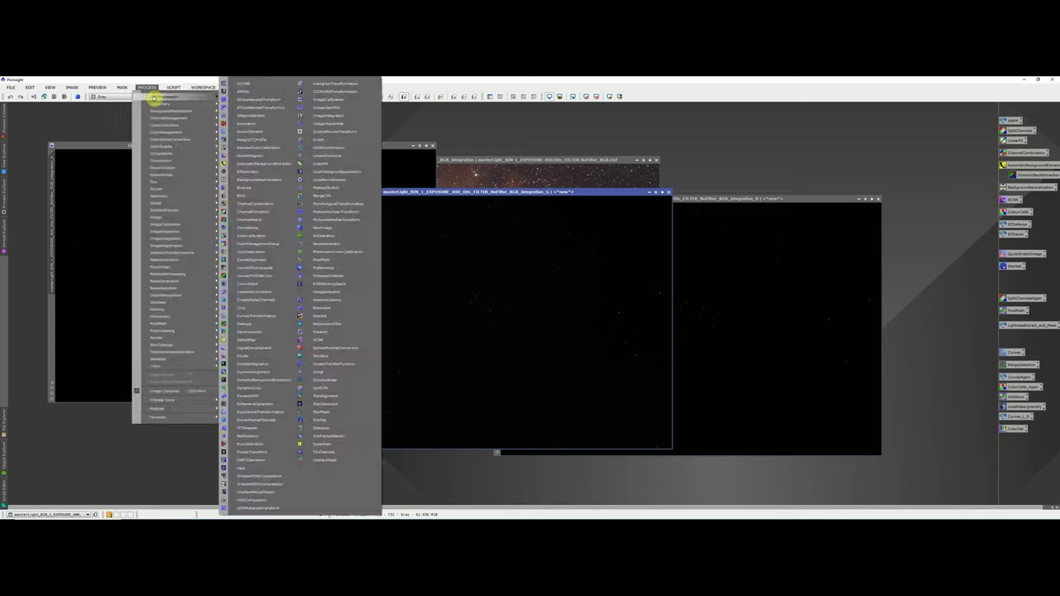
left_click(336, 164)
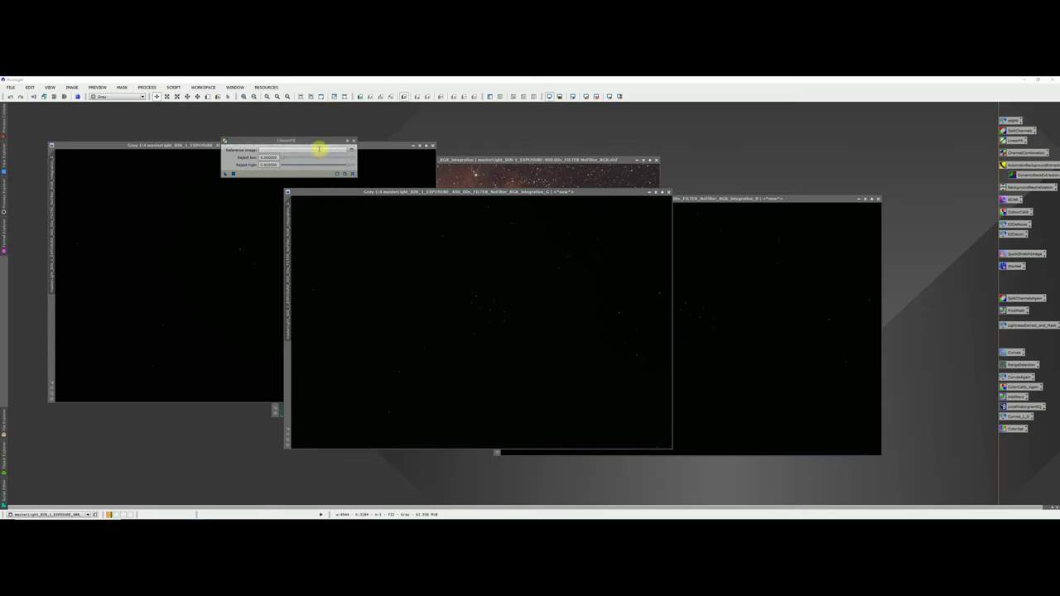
left_click_drag(286, 141, 267, 161)
left_click(332, 171)
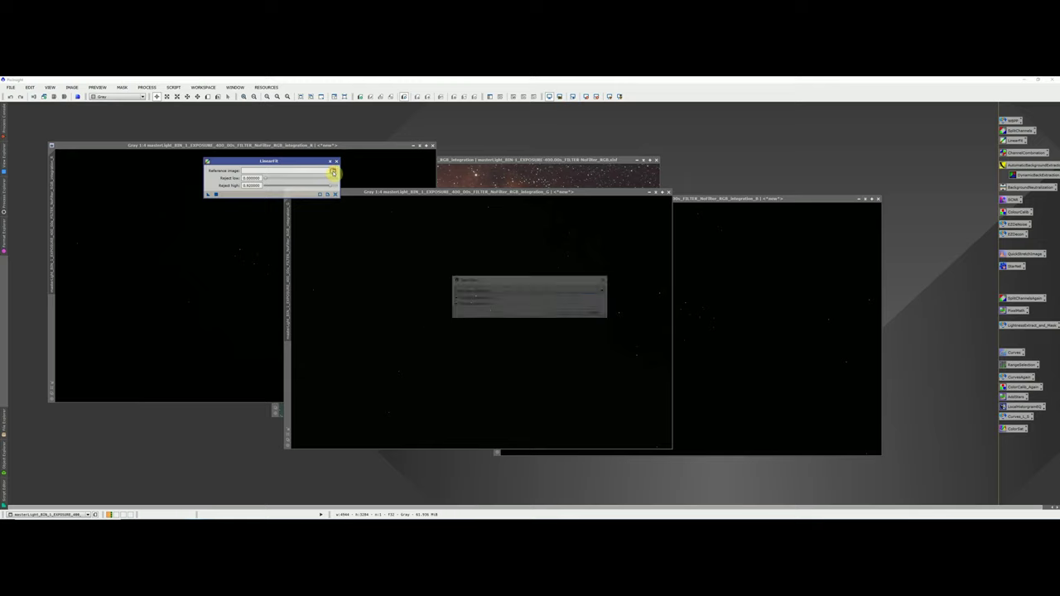
left_click(515, 291)
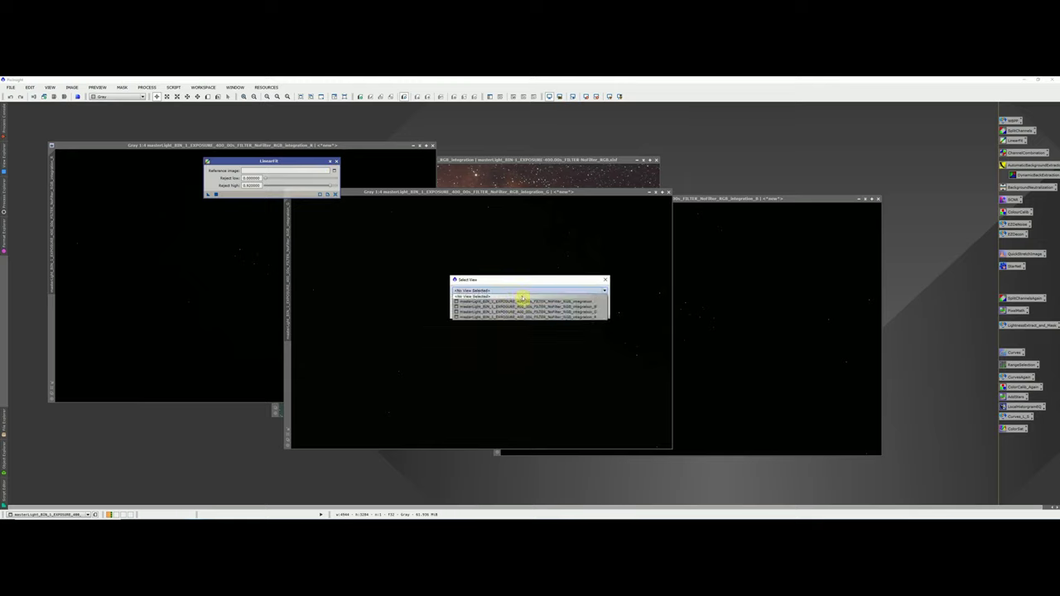
left_click(530, 315)
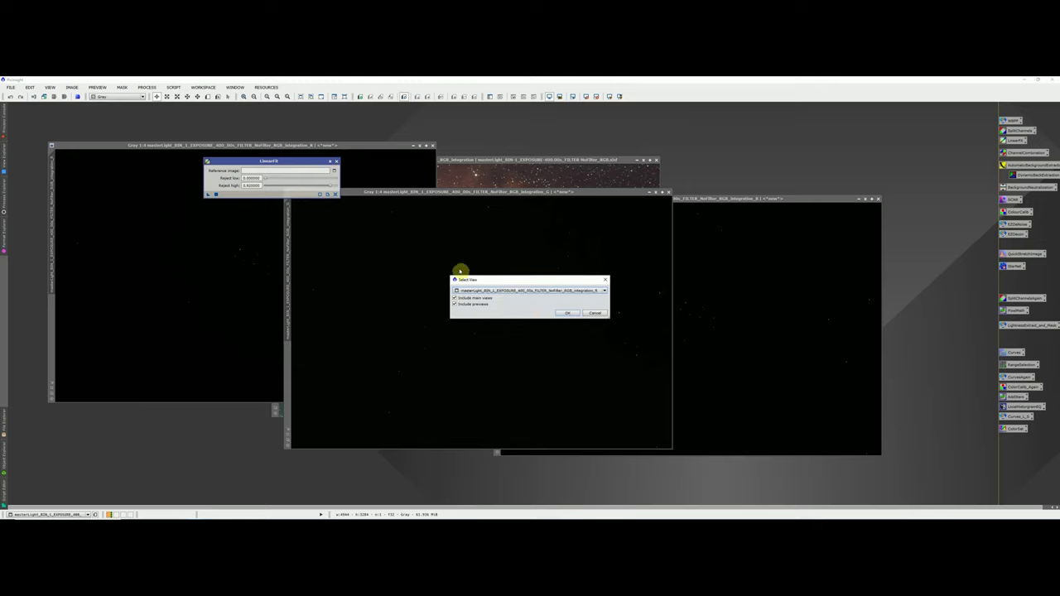
left_click(566, 313)
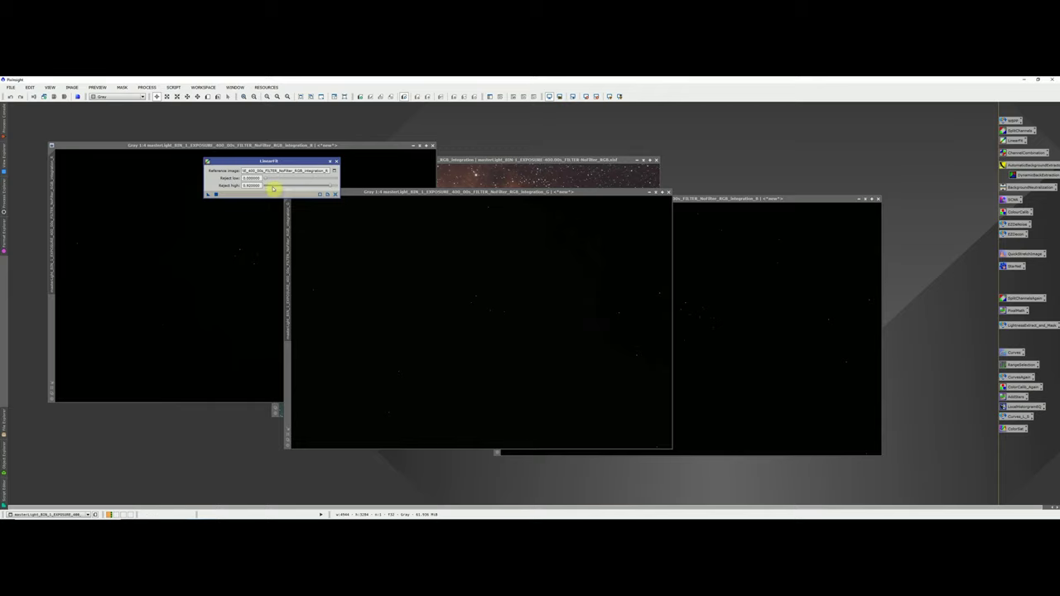
Step: Apply LinearFit to the green and blue channel images and close the process
left_click_drag(208, 196, 461, 276)
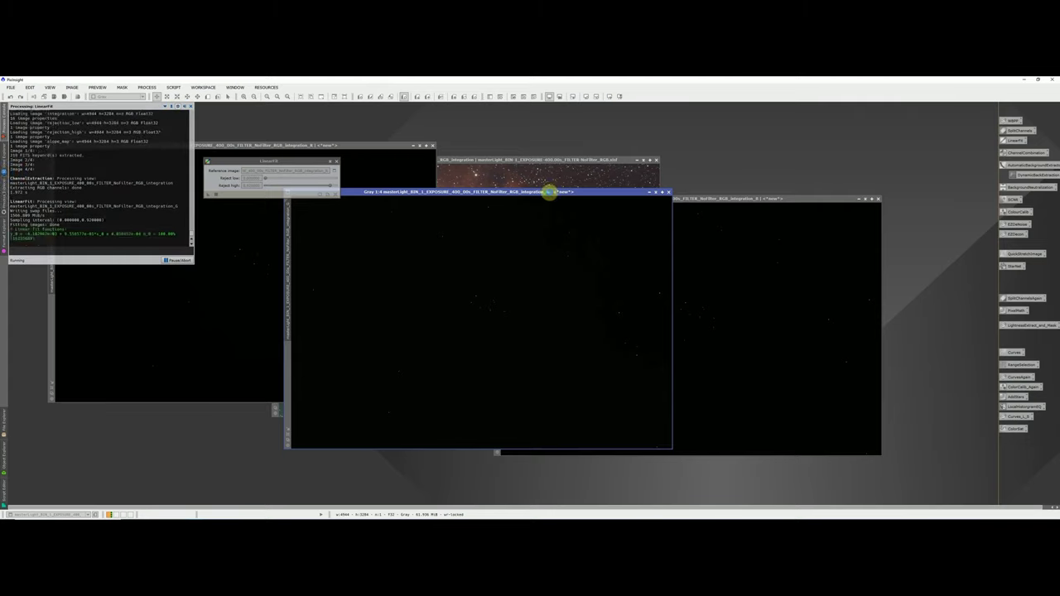
left_click_drag(209, 195, 771, 269)
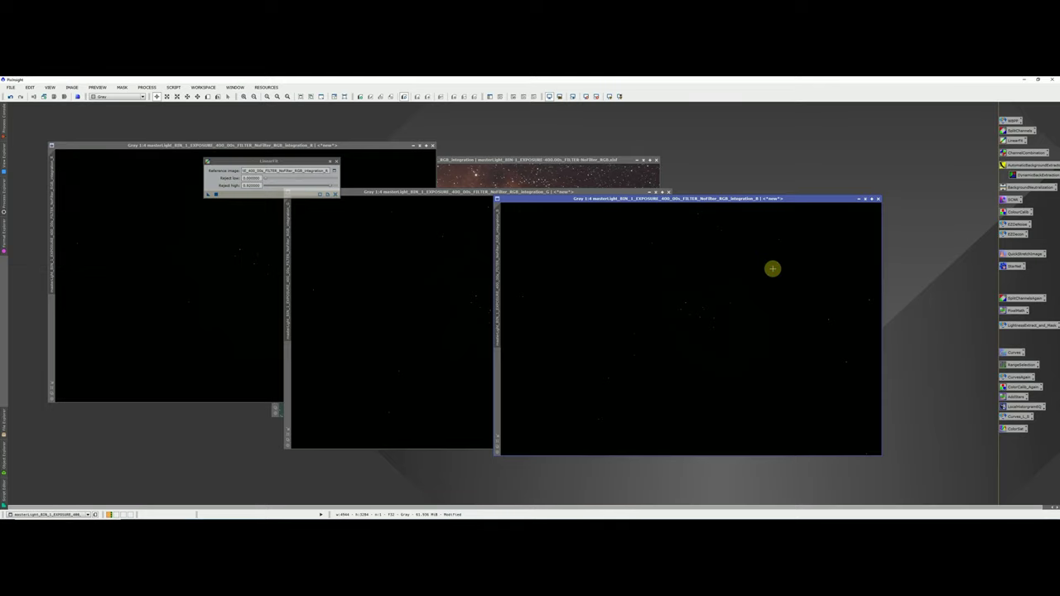
left_click(336, 160)
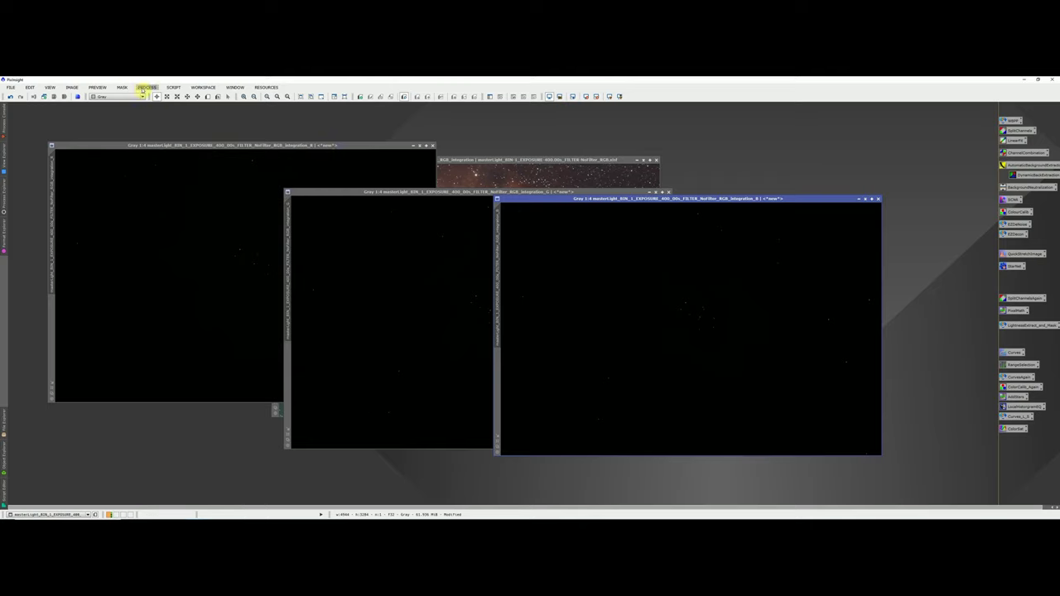
Step: Assign the R, G and B channel images as the matching source images in ChannelCombination, using the RGB color space
left_click(144, 88)
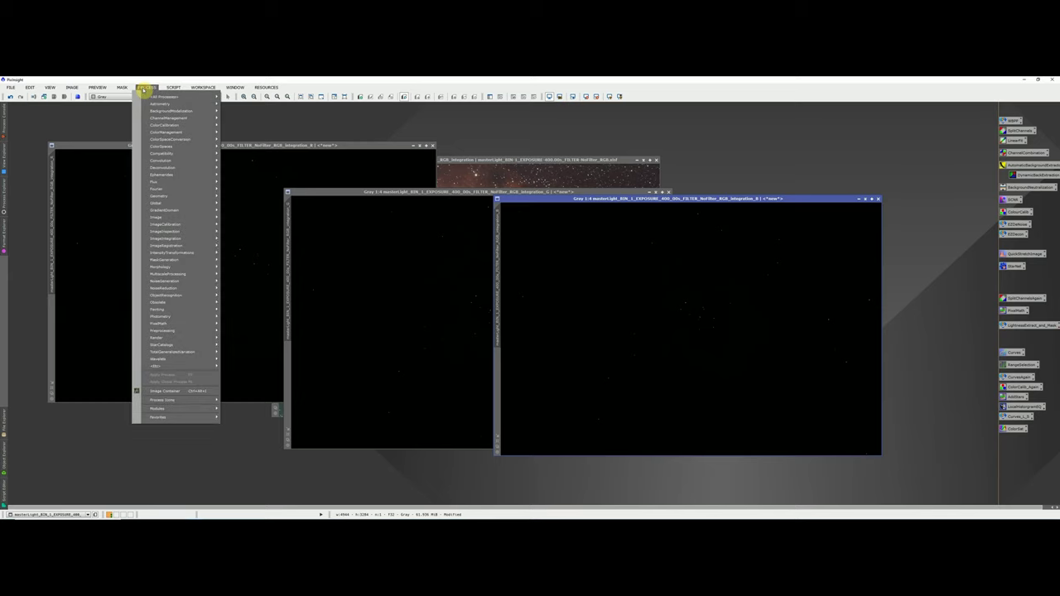
mouse_move(146, 96)
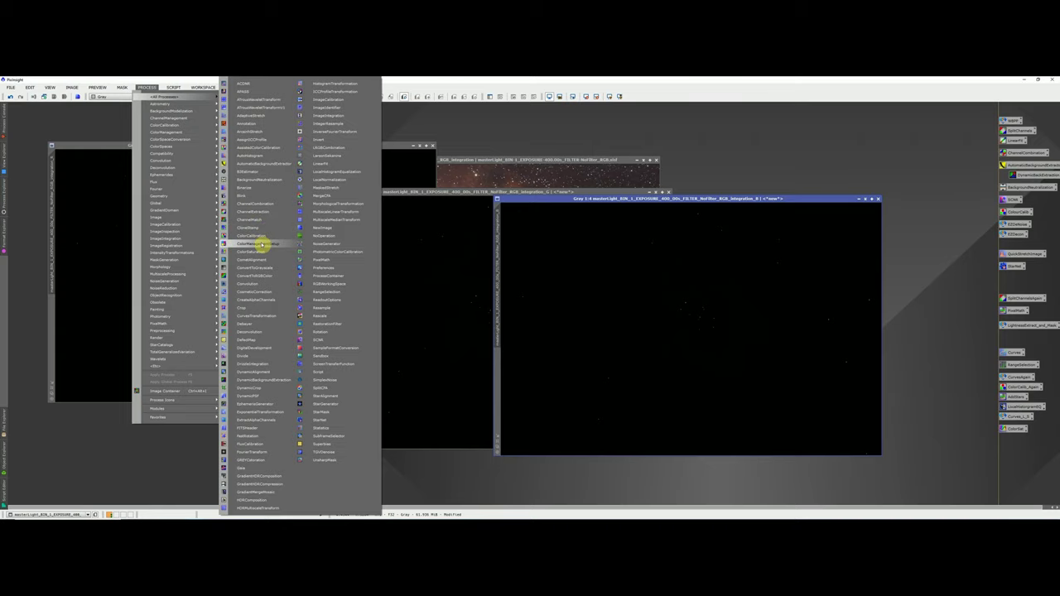
left_click(255, 204)
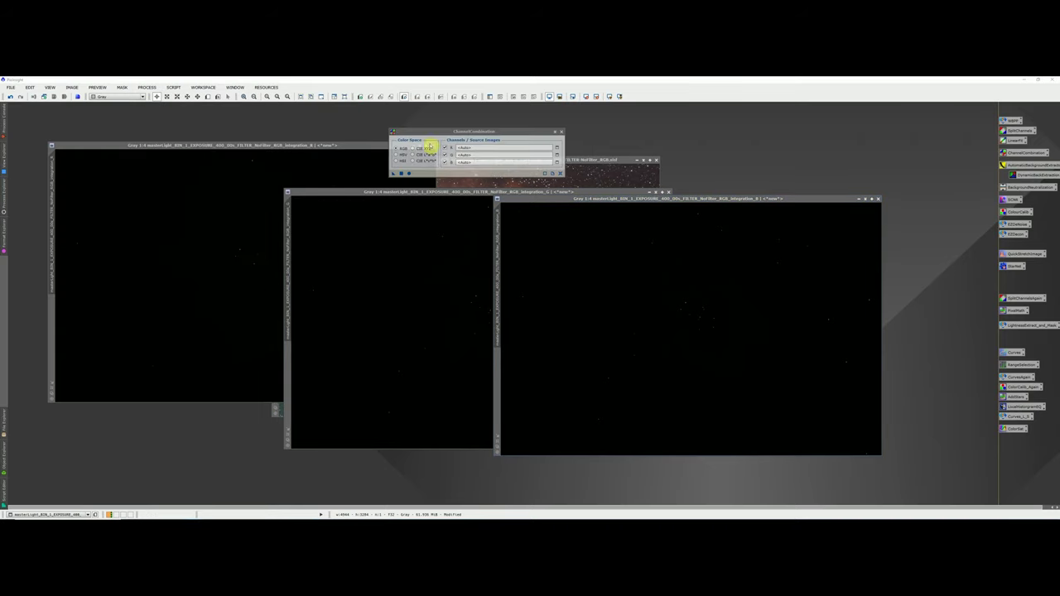
left_click(558, 148)
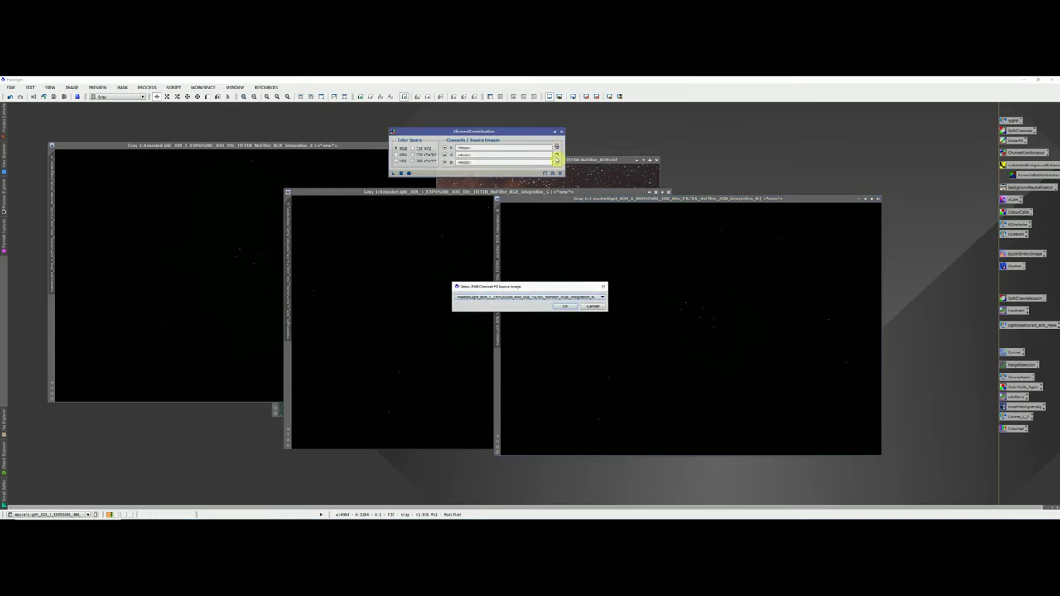
left_click(563, 306)
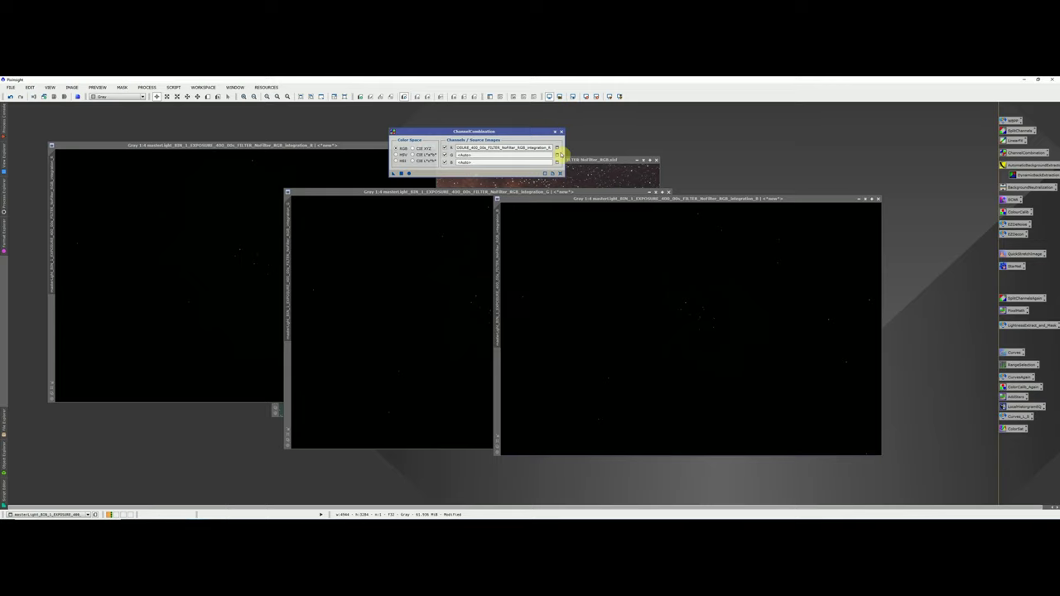
left_click(557, 155)
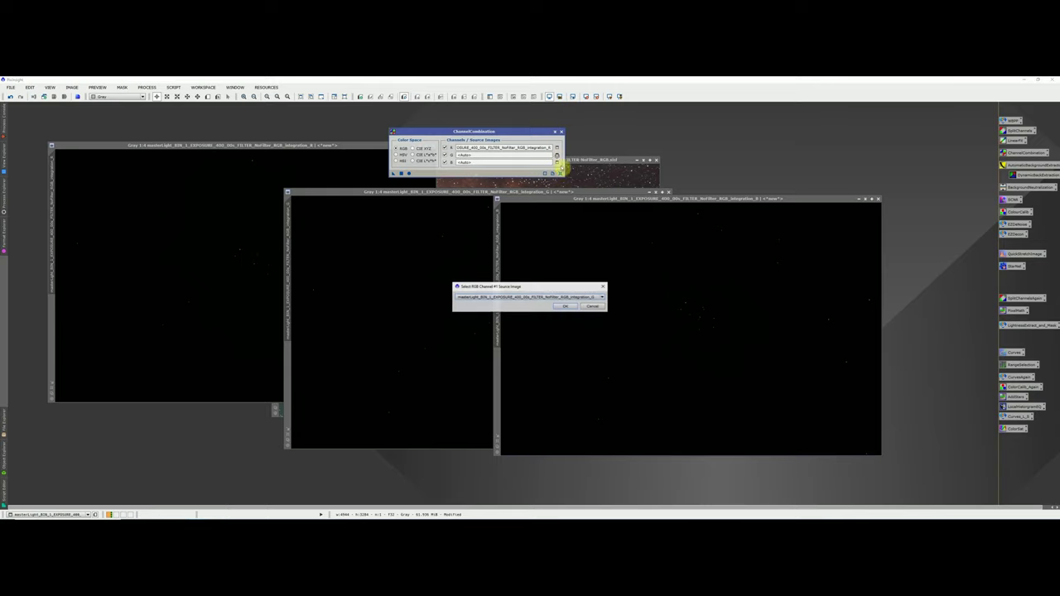
left_click(563, 306)
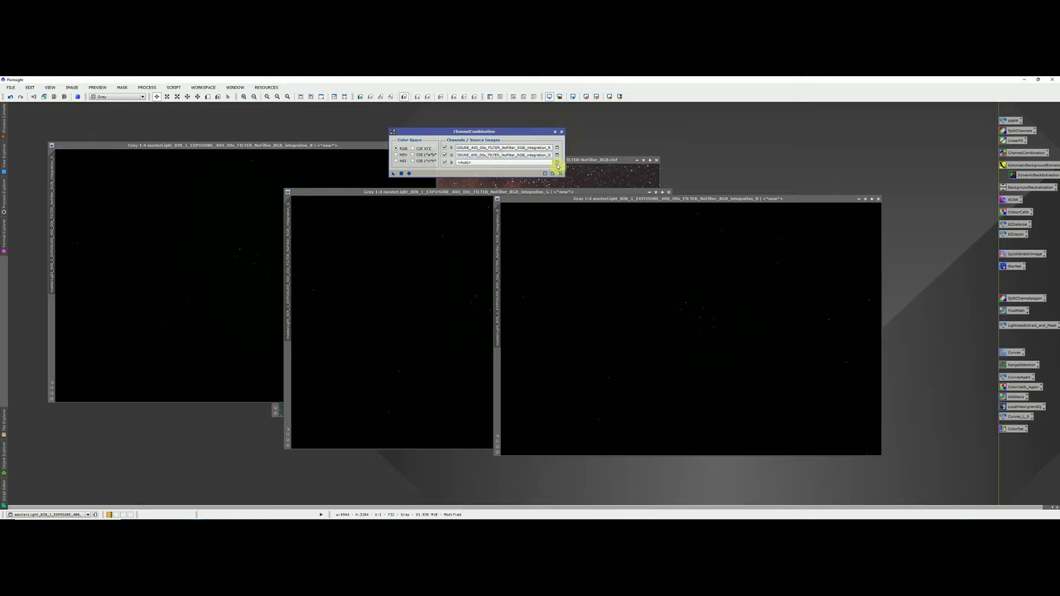
left_click(557, 163)
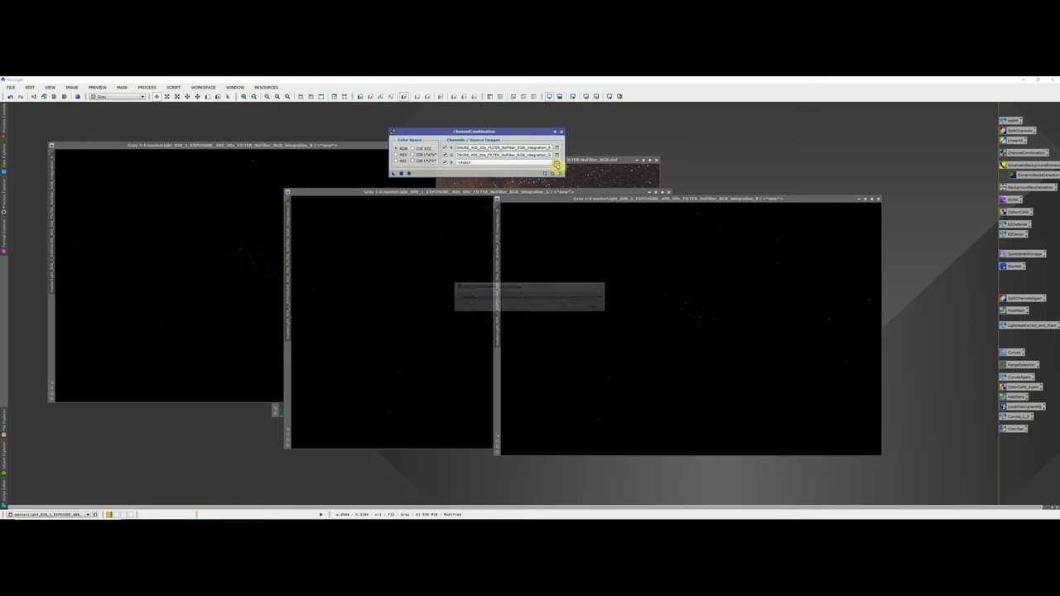
left_click(564, 307)
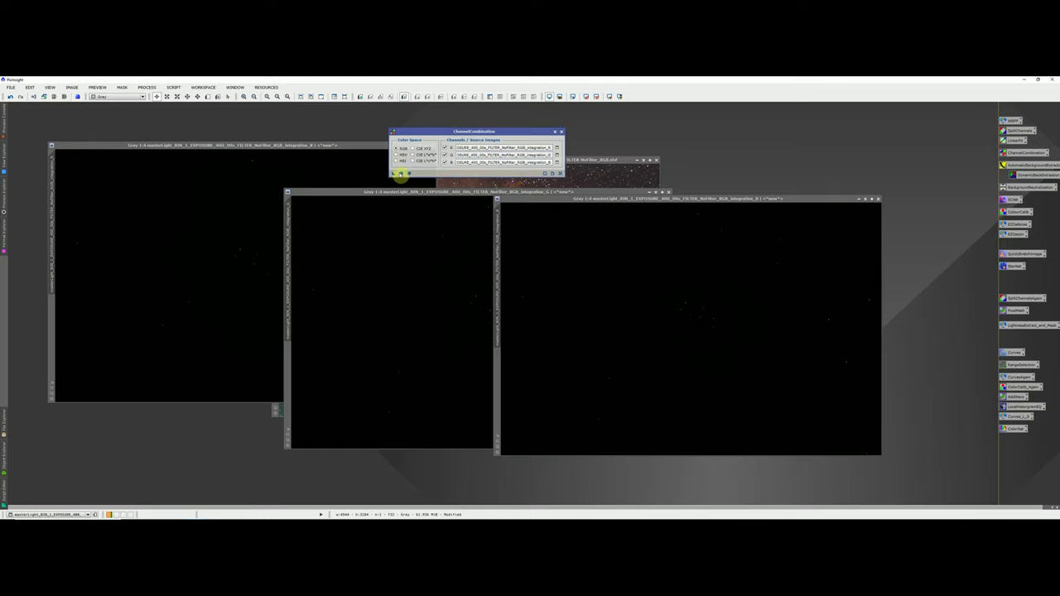
Step: Run ChannelCombination globally to create a new RGB image from the fitted R, G and B channel images
left_click(401, 175)
left_click(527, 309)
left_click(408, 174)
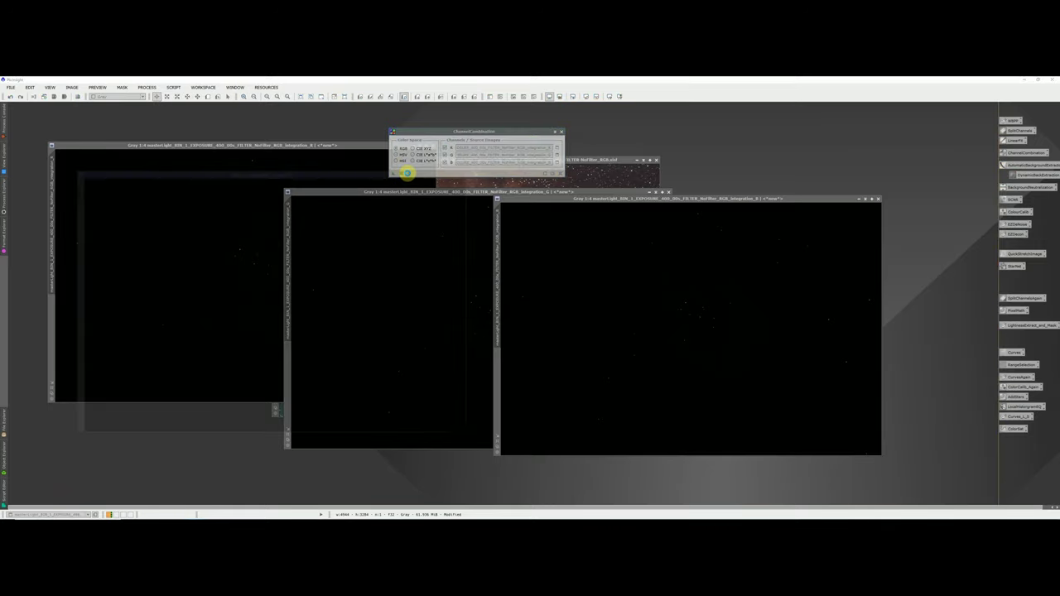
left_click_drag(253, 178, 260, 191)
left_click(346, 147)
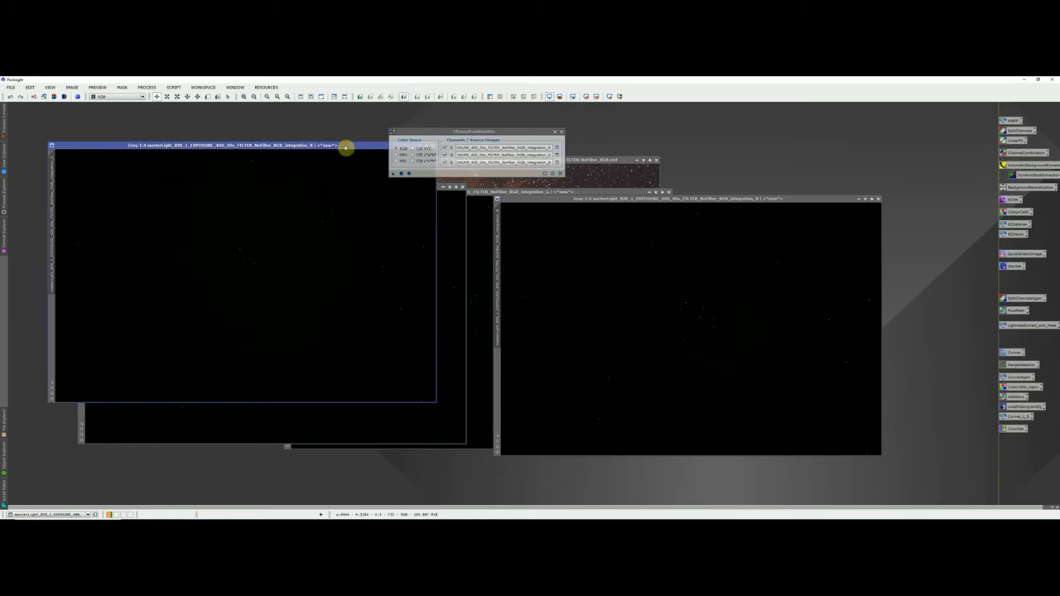
Step: Close the separate R, G and B channel images without saving them
left_click(440, 131)
left_click(433, 147)
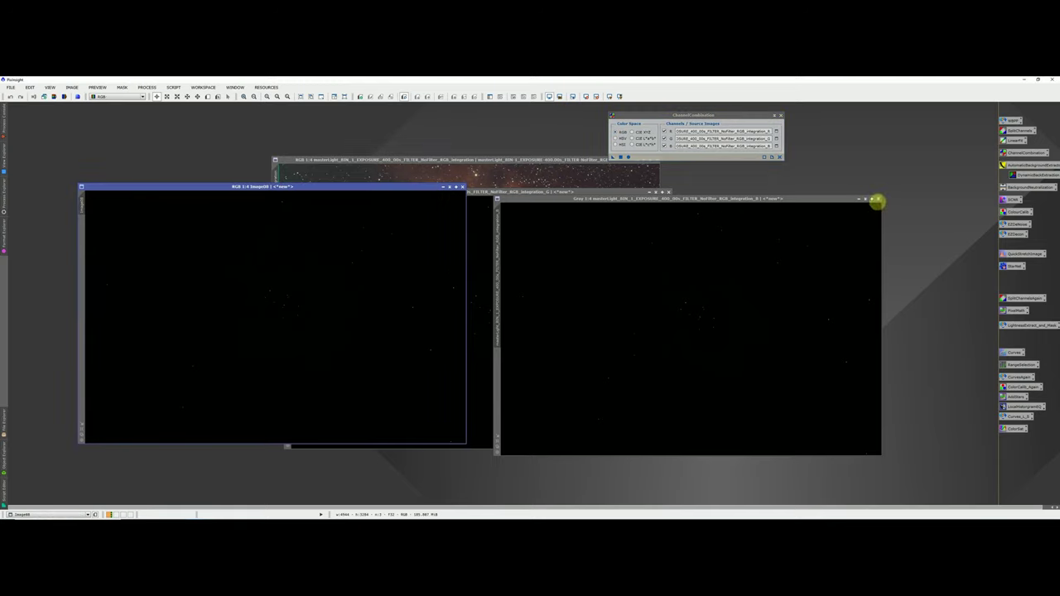
left_click(878, 199)
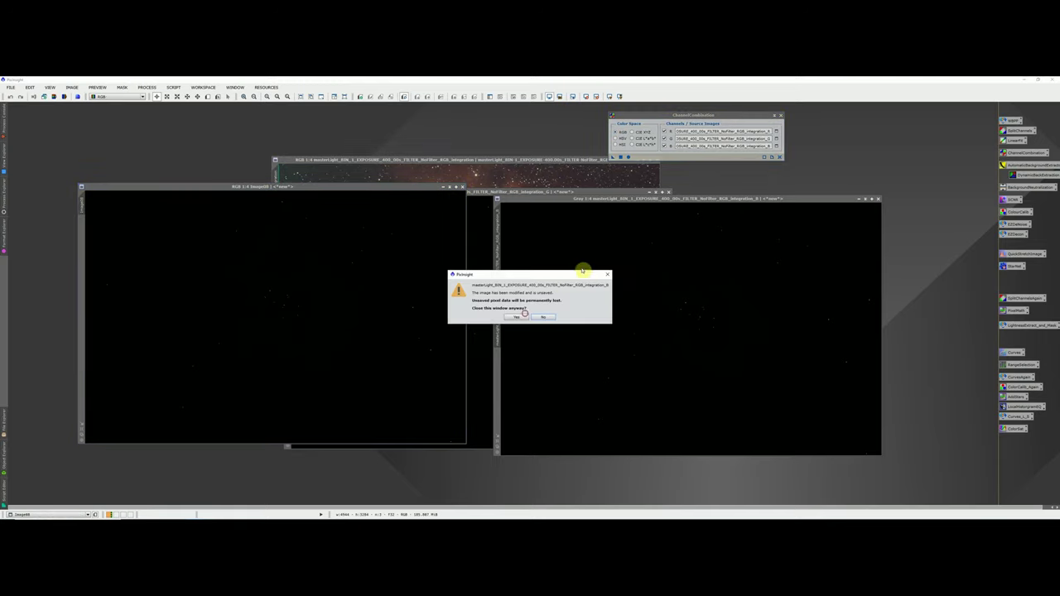
left_click(516, 317)
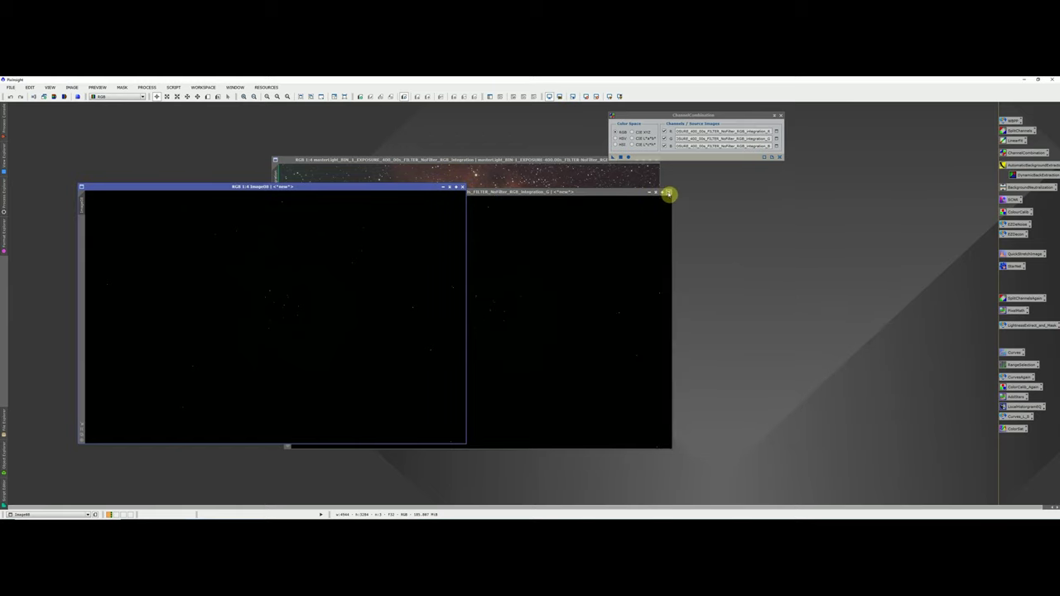
left_click(671, 191)
left_click(516, 317)
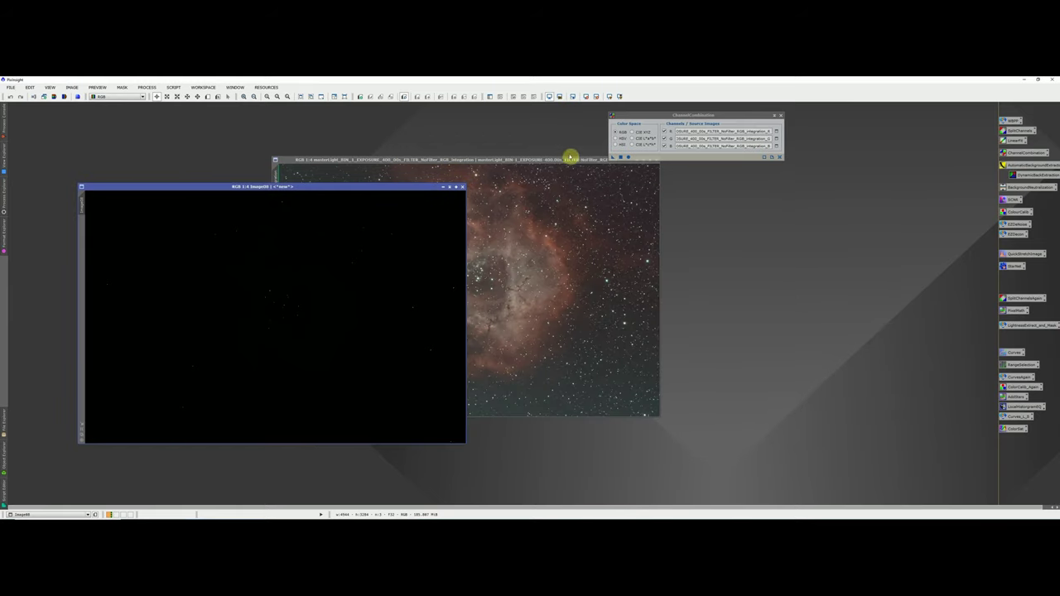
Step: Set the original integration image aside as a shaded window, centre the combined RGB image in the workspace and close ChannelCombination
left_click(572, 159)
left_click(564, 151)
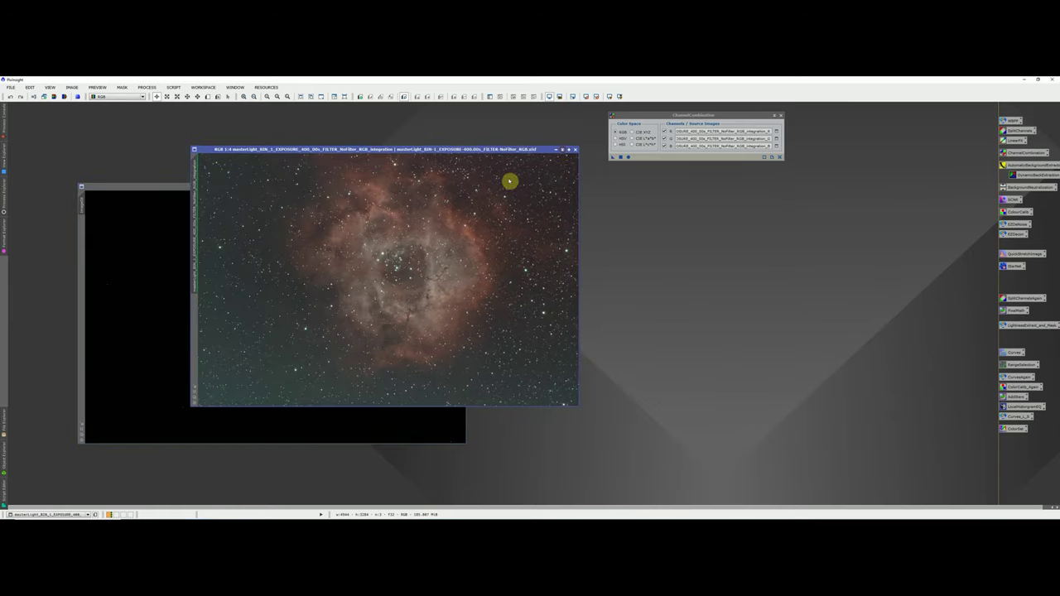
left_click_drag(370, 279, 69, 125)
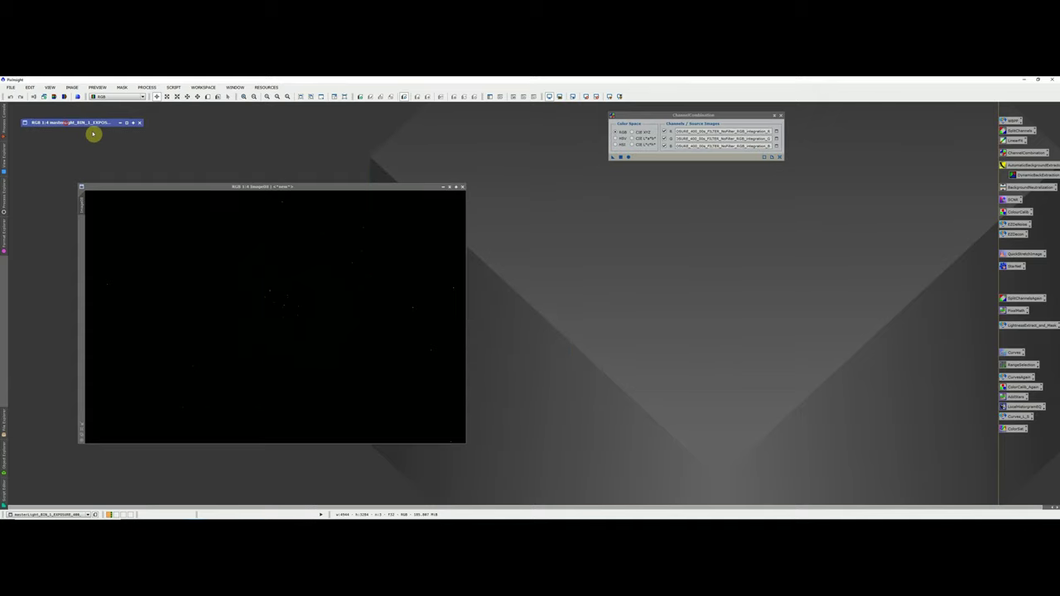
left_click_drag(265, 185, 424, 172)
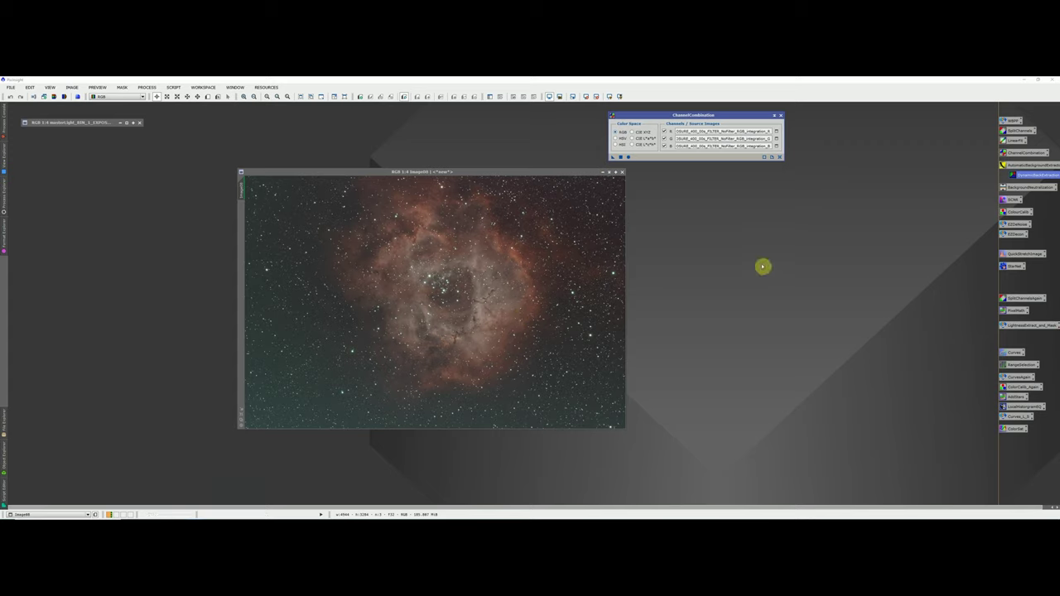
left_click(780, 116)
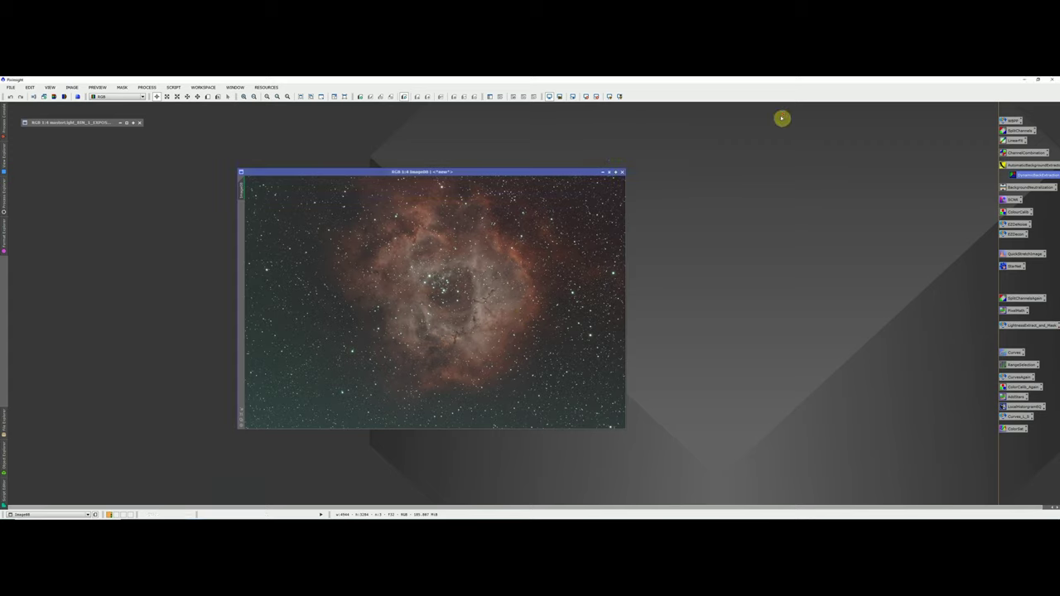
Step: Start DynamicBackgroundExtraction on the combined RGB image and generate a grid of background samples
left_click(146, 88)
mouse_move(154, 99)
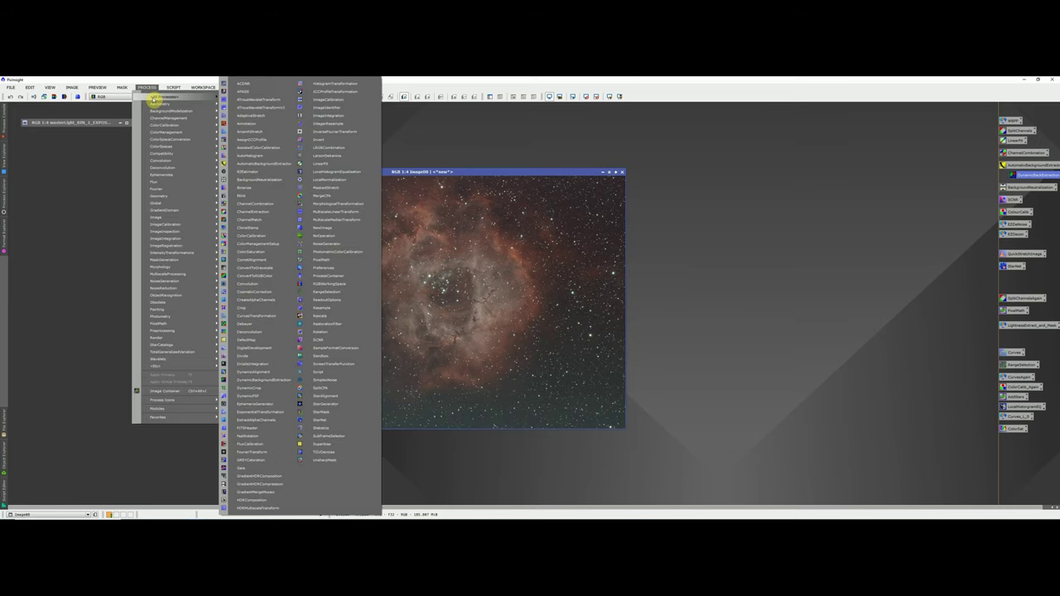
left_click(273, 383)
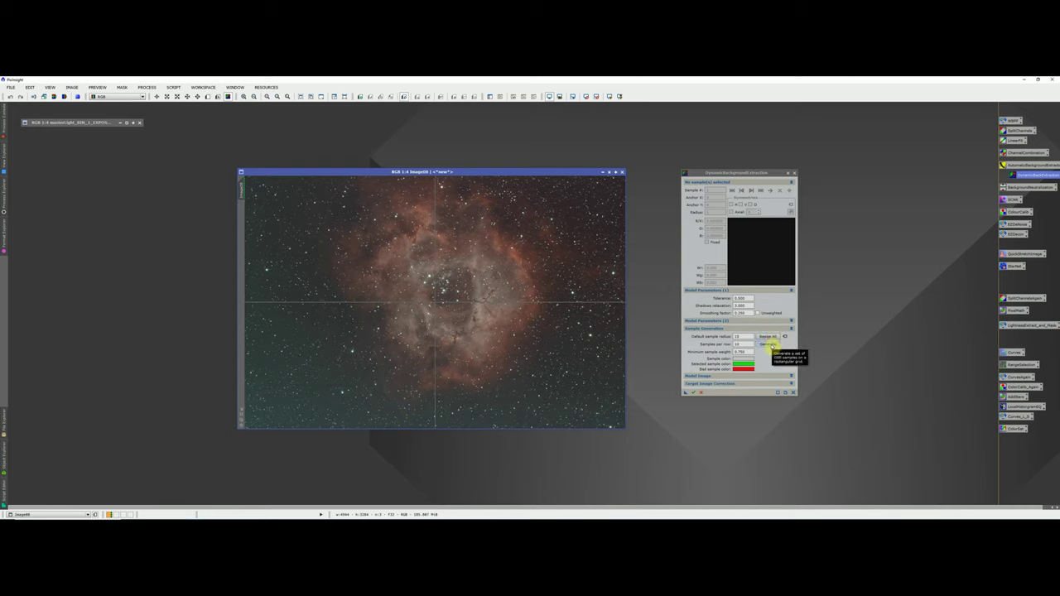
left_click(766, 345)
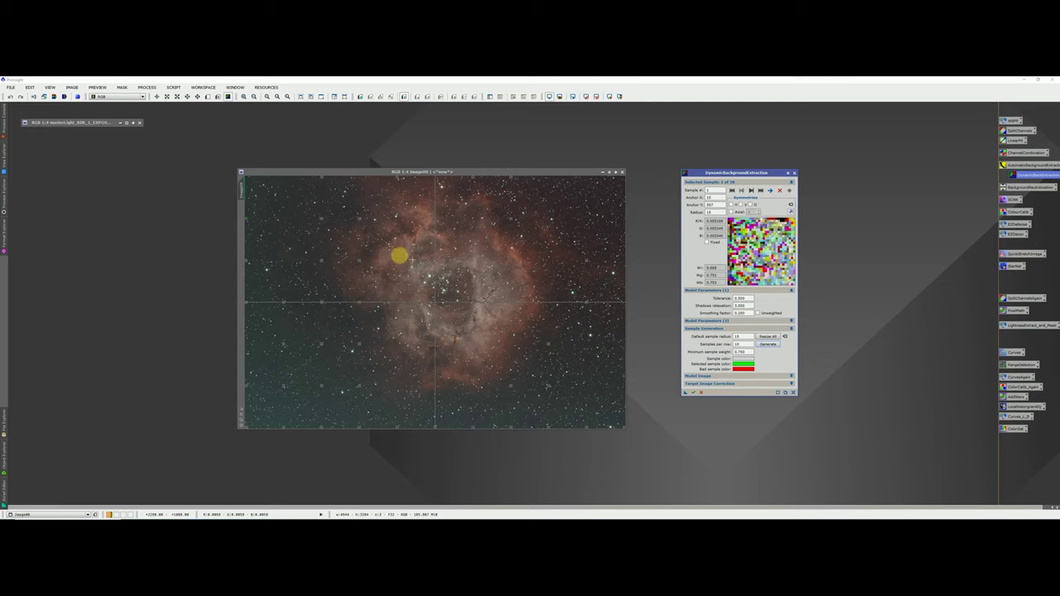
Step: Reposition generated background samples within the dark sky area beside the left edge of the nebula image
left_click(348, 177)
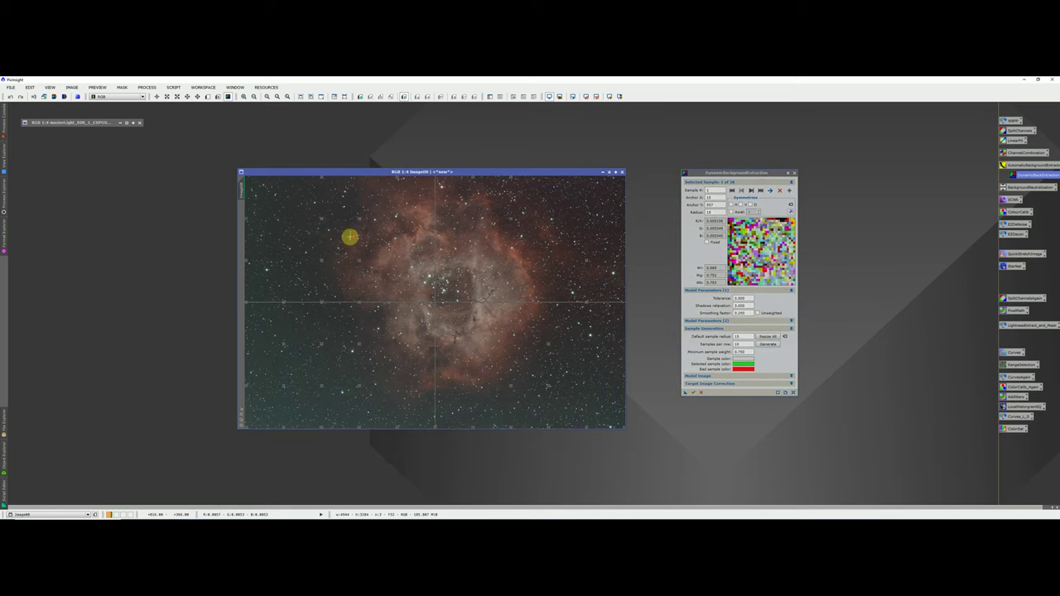
scroll(437, 295, "up", 1)
left_click_drag(423, 428, 310, 426)
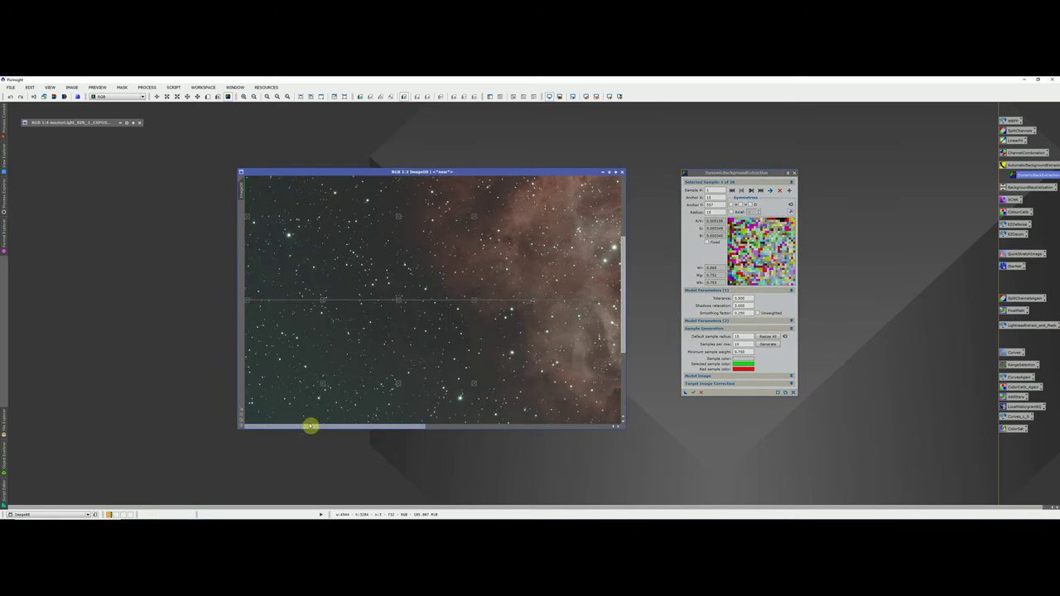
left_click_drag(398, 217, 253, 216)
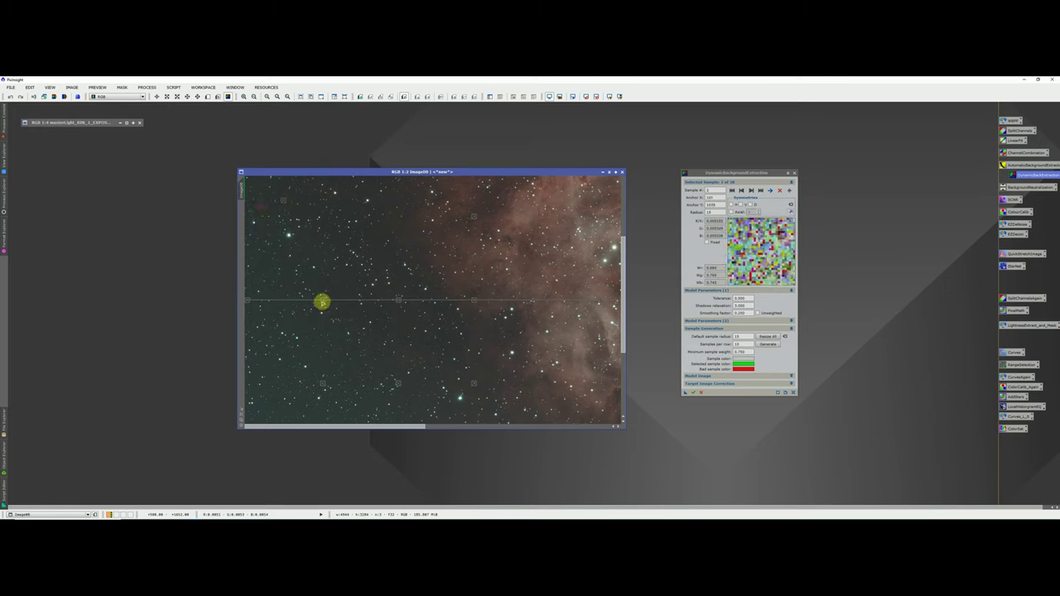
left_click_drag(323, 300, 331, 282)
left_click_drag(246, 300, 255, 268)
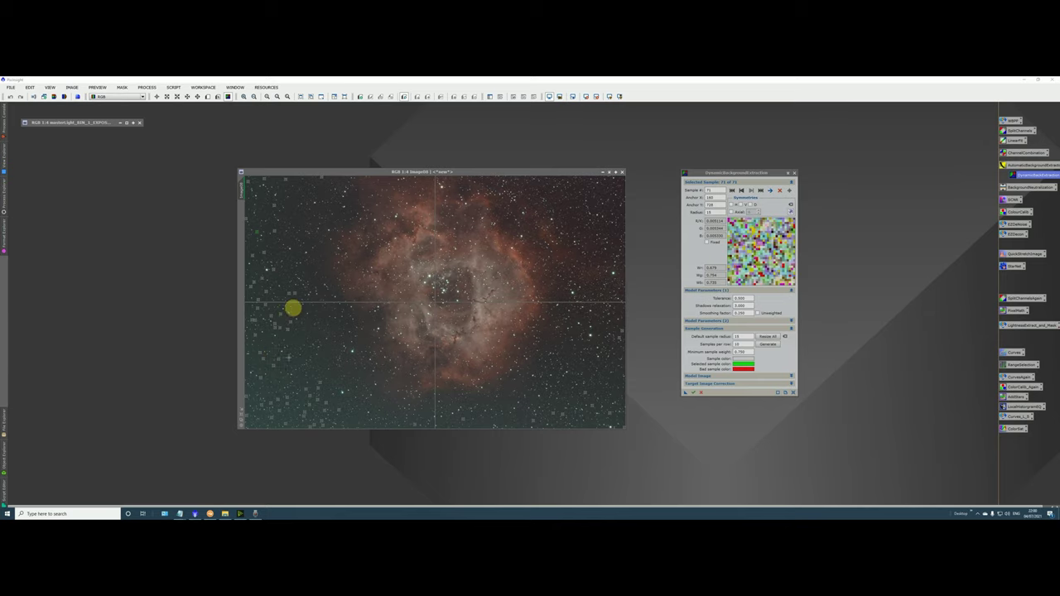
Step: Add another background sample on a star-free patch near the image's left edge and fine-tune its position
left_click(284, 175)
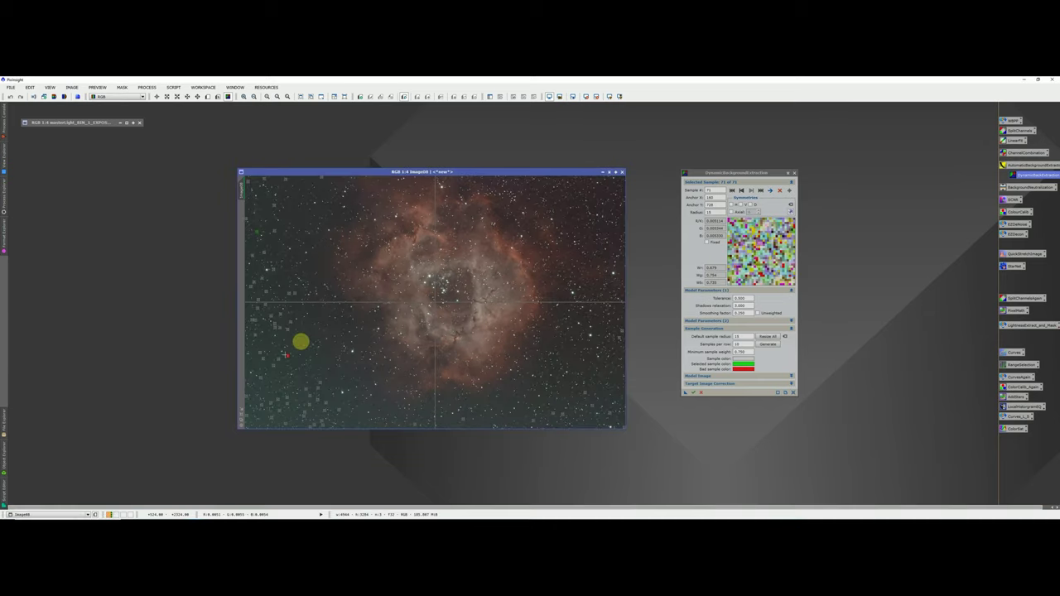
key("ctrl+1")
left_click_drag(403, 428, 256, 421)
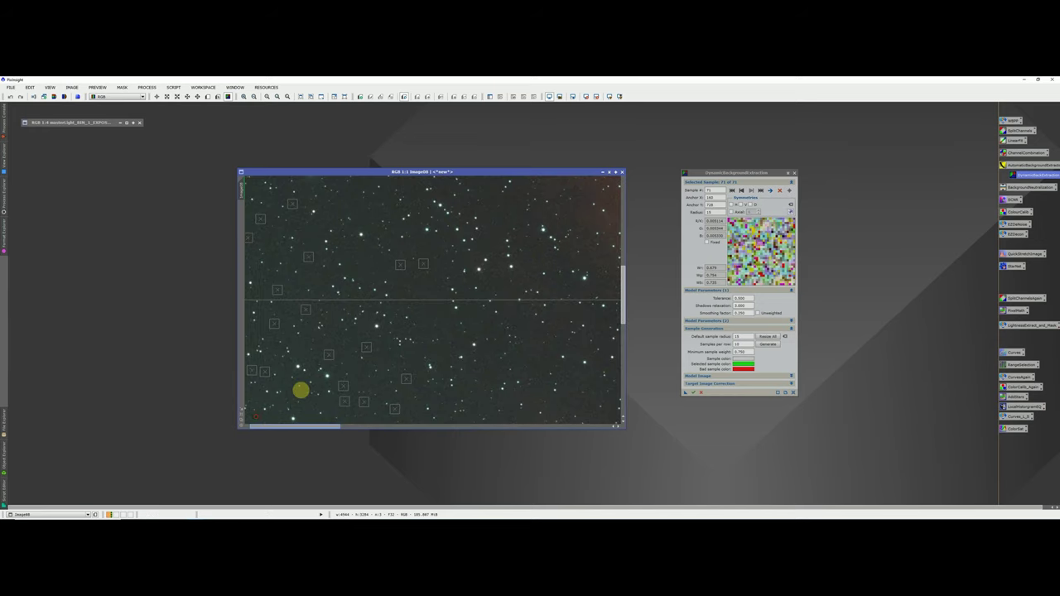
left_click(317, 339)
left_click_drag(318, 339, 316, 343)
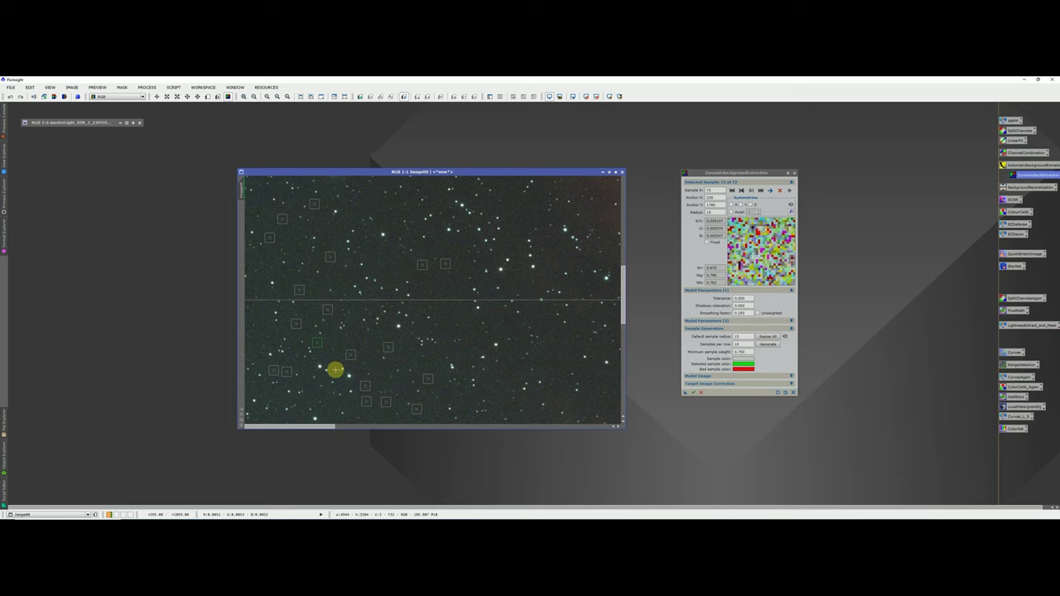
scroll(335, 370, "down", 3)
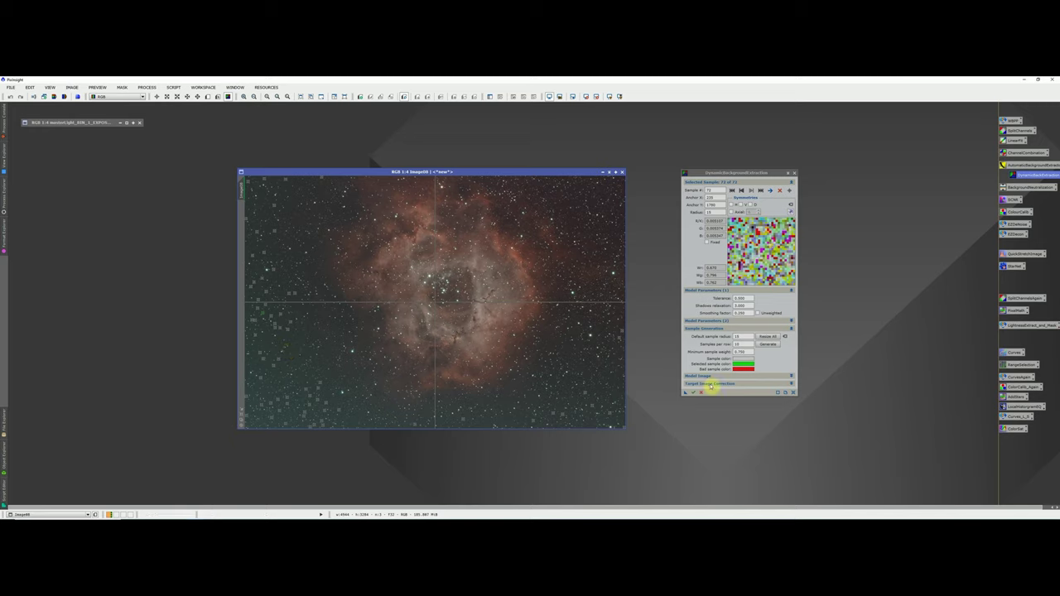
Step: Set the target image correction to Subtraction and run DynamicBackgroundExtraction on the combined image
left_click(710, 384)
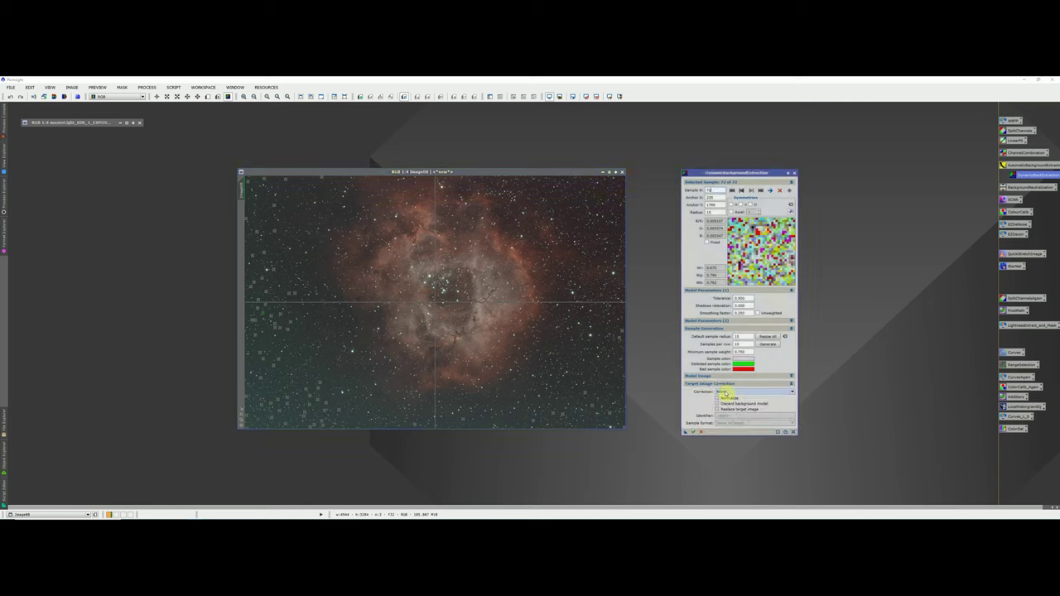
left_click(725, 391)
left_click(732, 402)
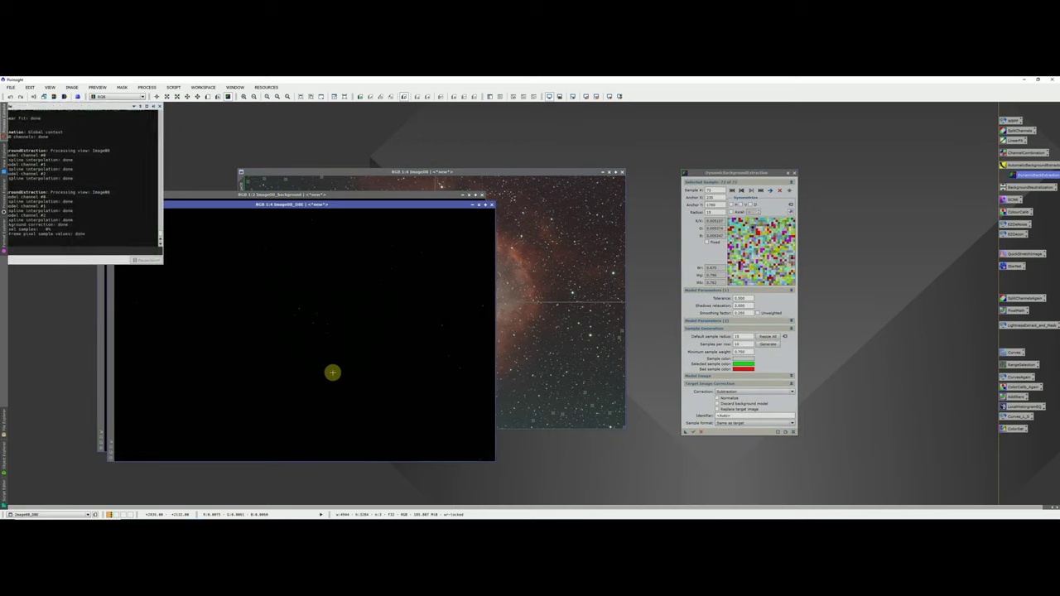
Step: Auto-stretch the extracted background model to examine its gradient, and close the model image
left_click_drag(322, 209, 360, 232)
left_click(347, 198)
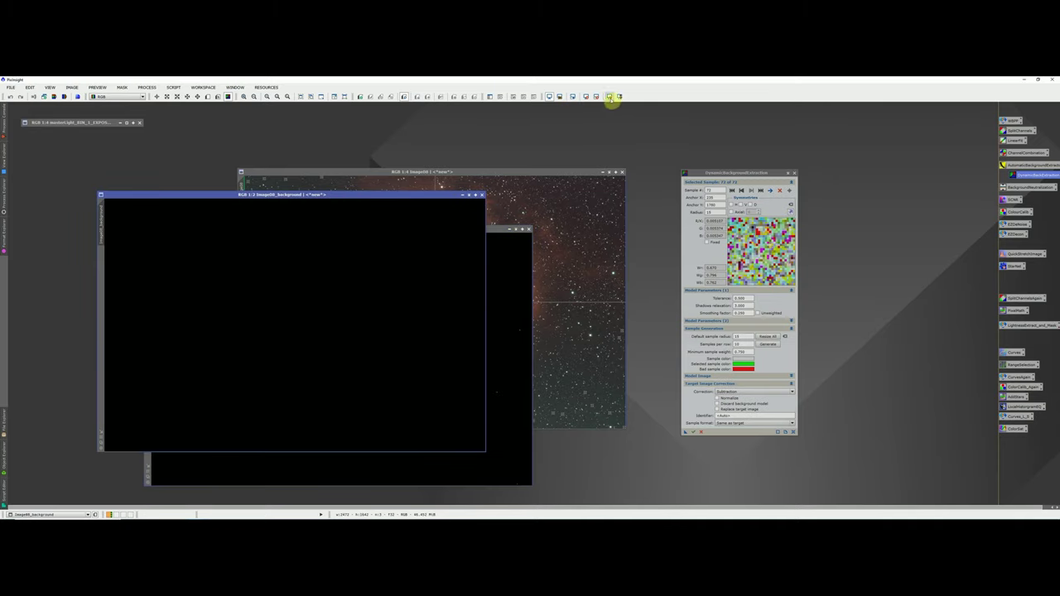
left_click(609, 97)
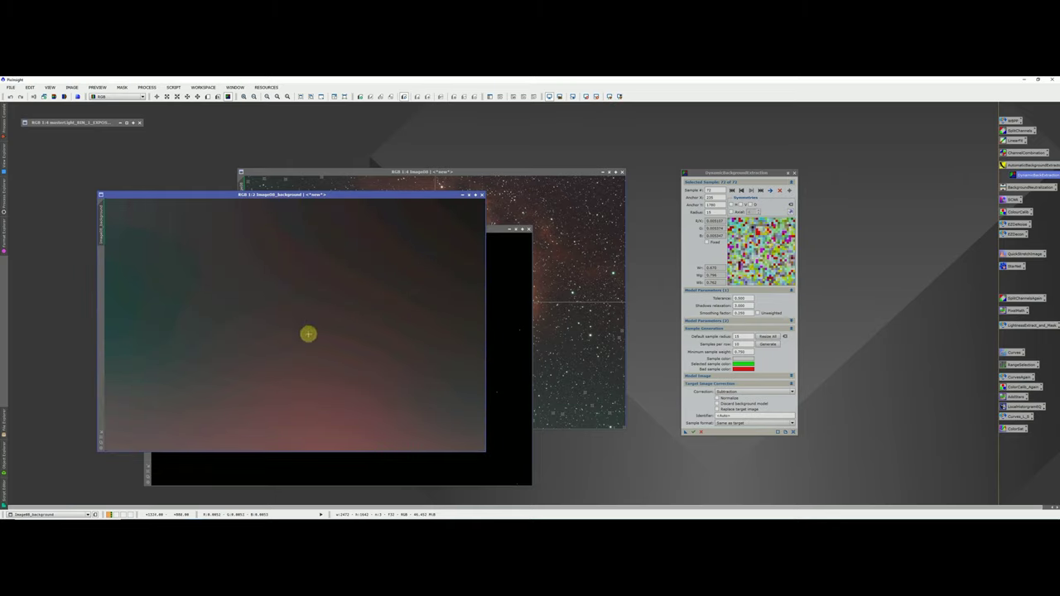
left_click(483, 195)
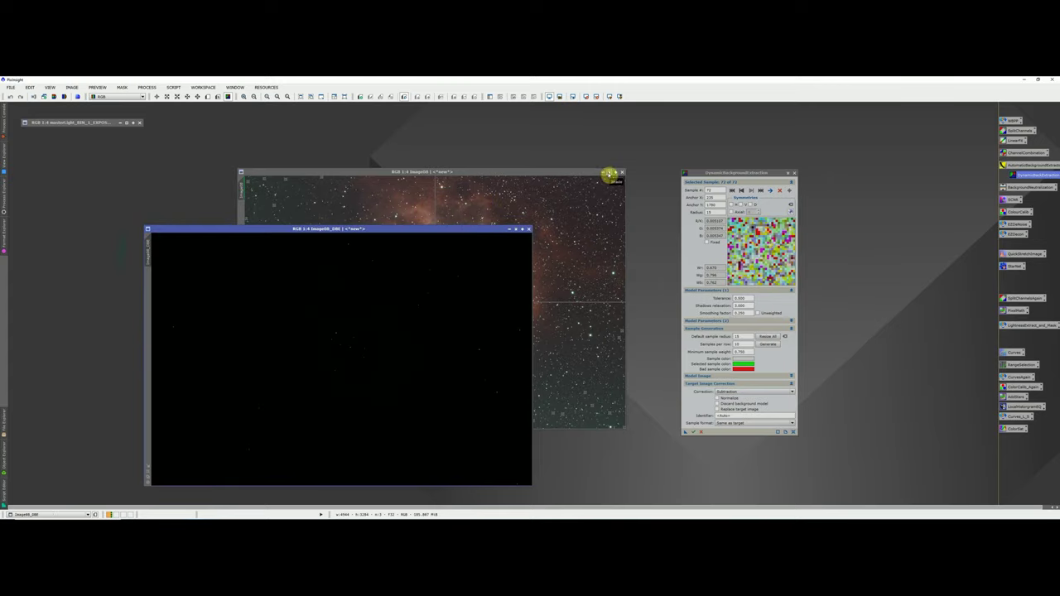
Step: Put the uncorrected image aside, auto-stretch the background-corrected image for display and end the DynamicBackgroundExtraction session
left_click(610, 175)
left_click_drag(406, 234, 50, 137)
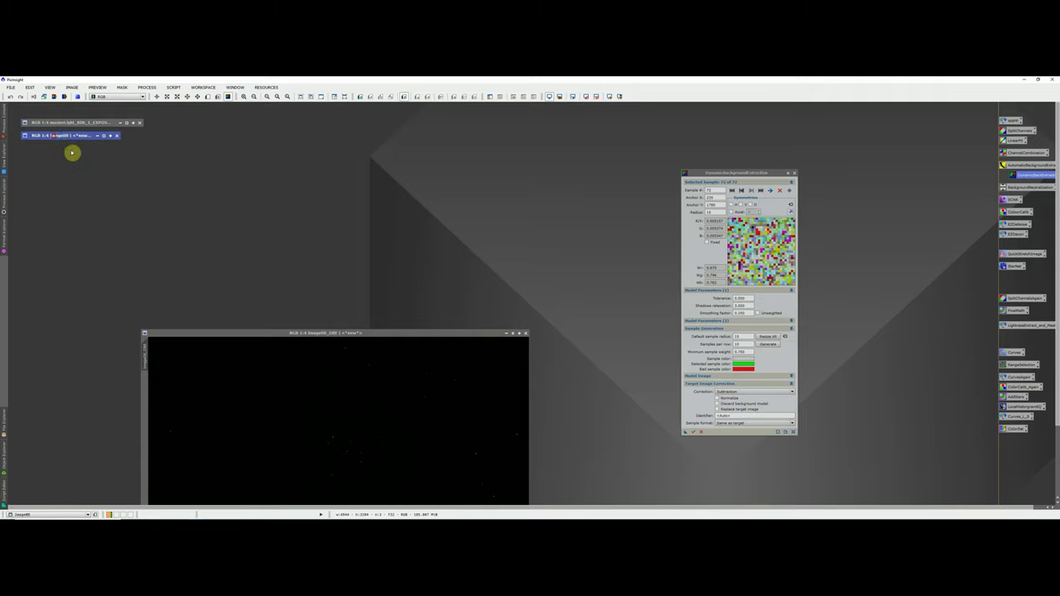
left_click_drag(336, 331, 427, 164)
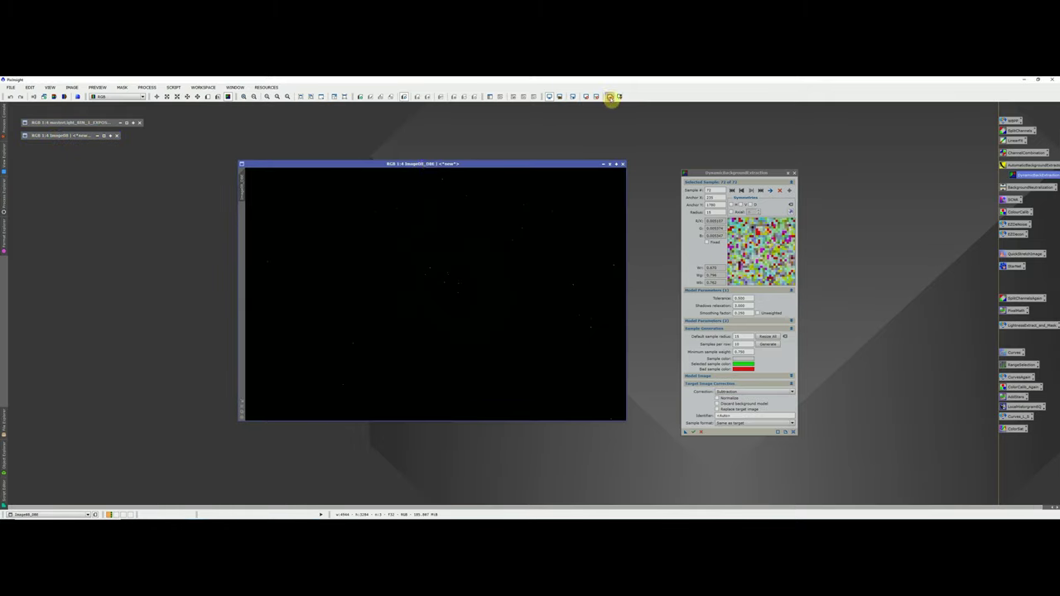
left_click(610, 96)
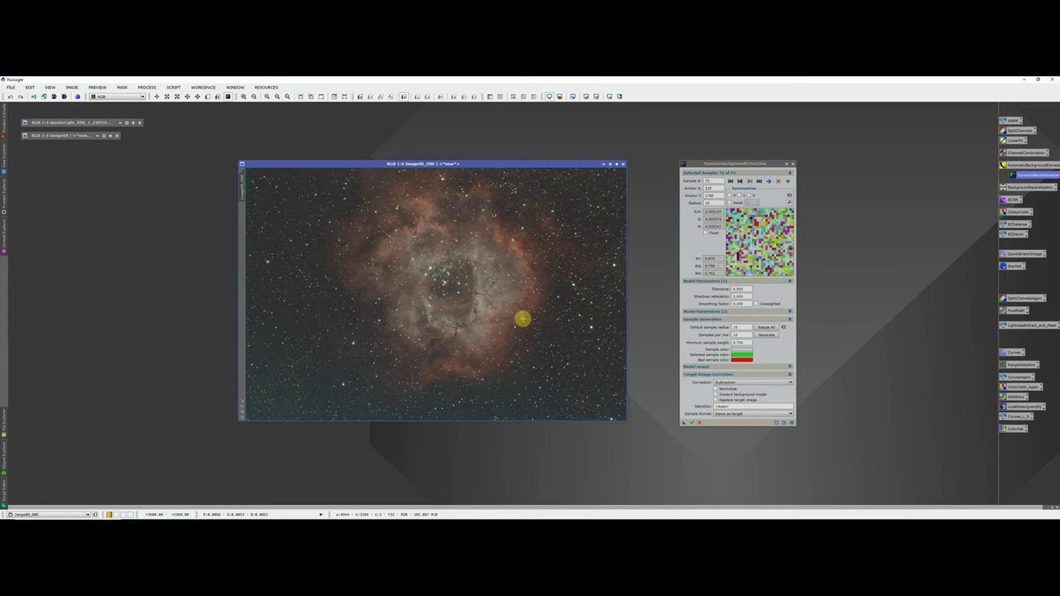
left_click(793, 166)
left_click(515, 310)
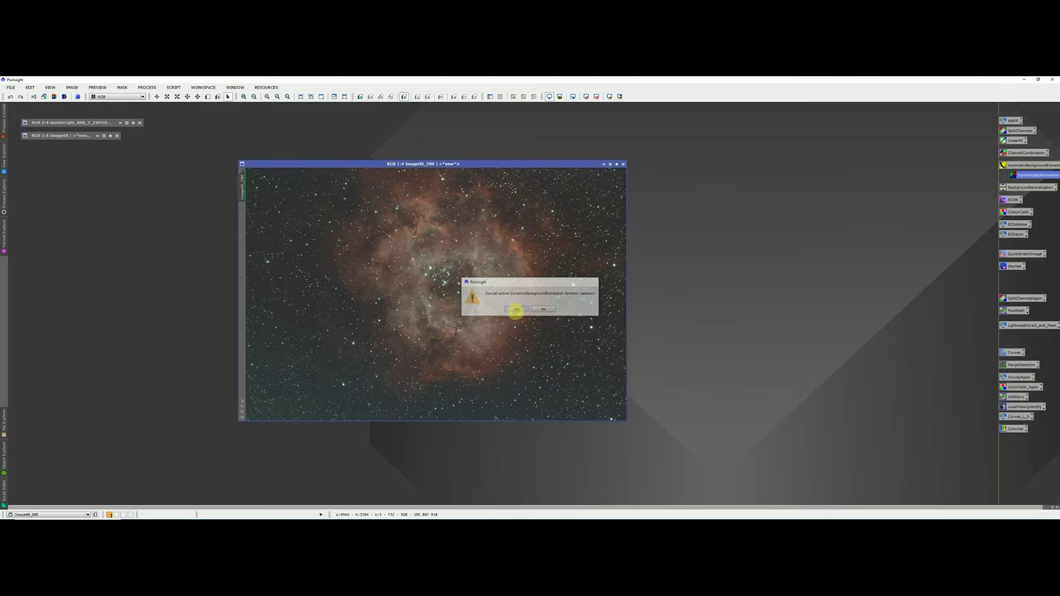
Step: Apply BackgroundNeutralization with its default settings to the background-corrected image
left_click(147, 87)
mouse_move(214, 100)
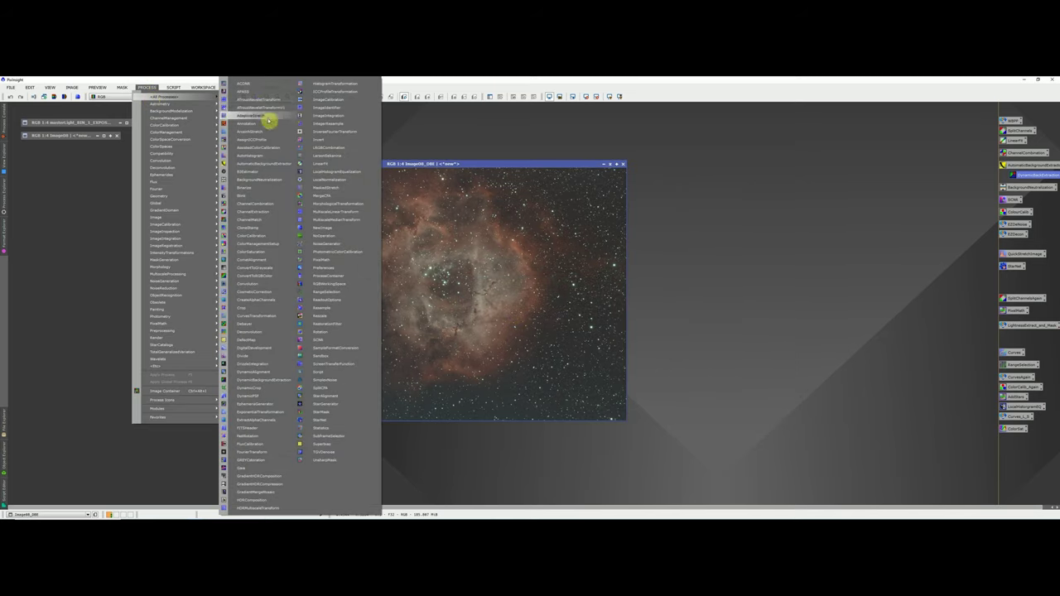
left_click(263, 181)
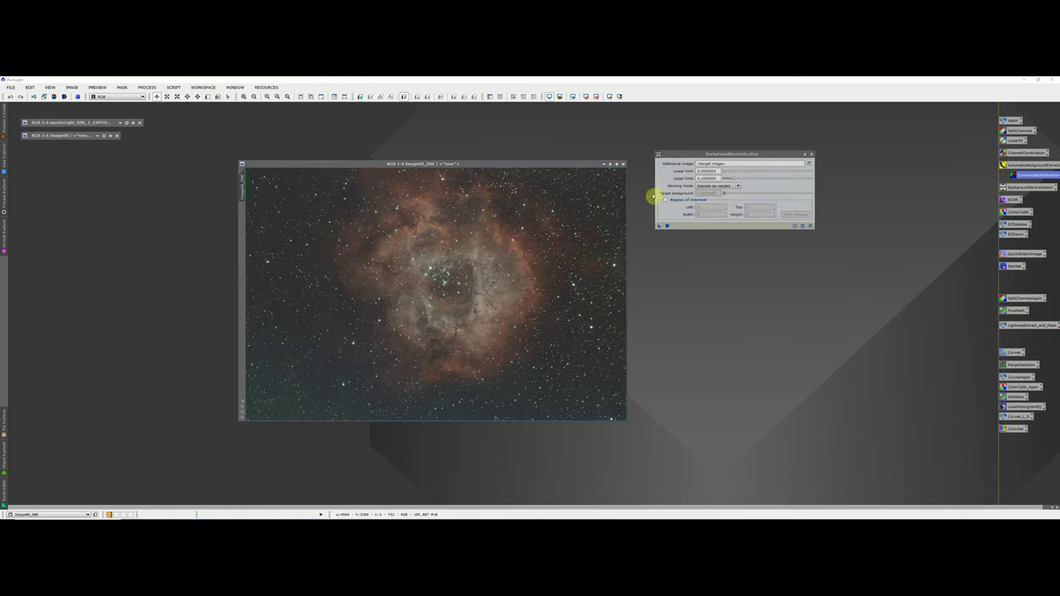
left_click_drag(663, 226, 303, 339)
Step: Apply SCNR to the background-neutralized image, removing green with Average Neutral protection at amount 1.00
left_click(147, 87)
mouse_move(158, 96)
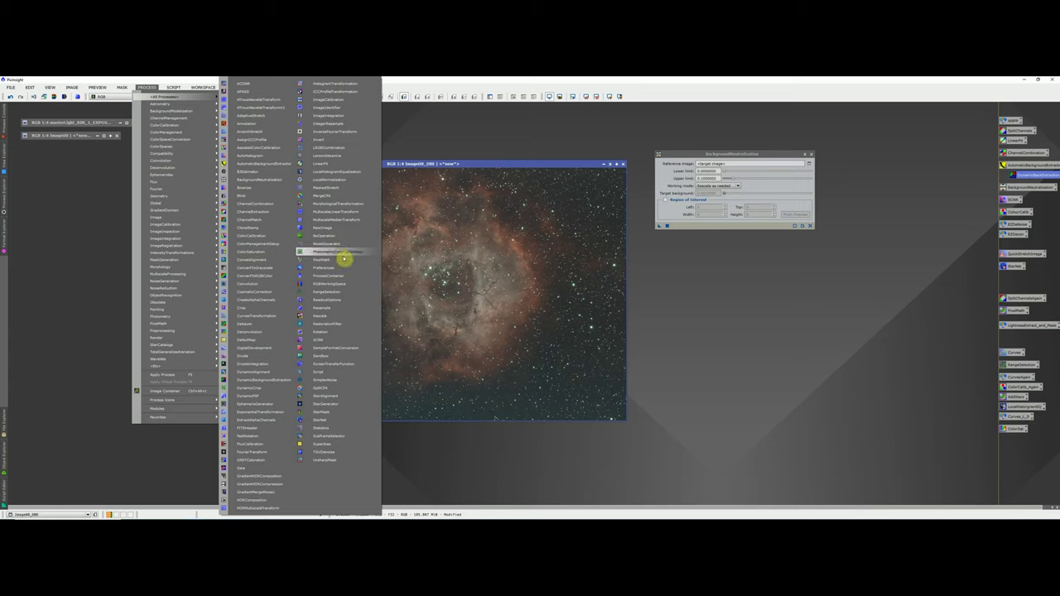
left_click(331, 340)
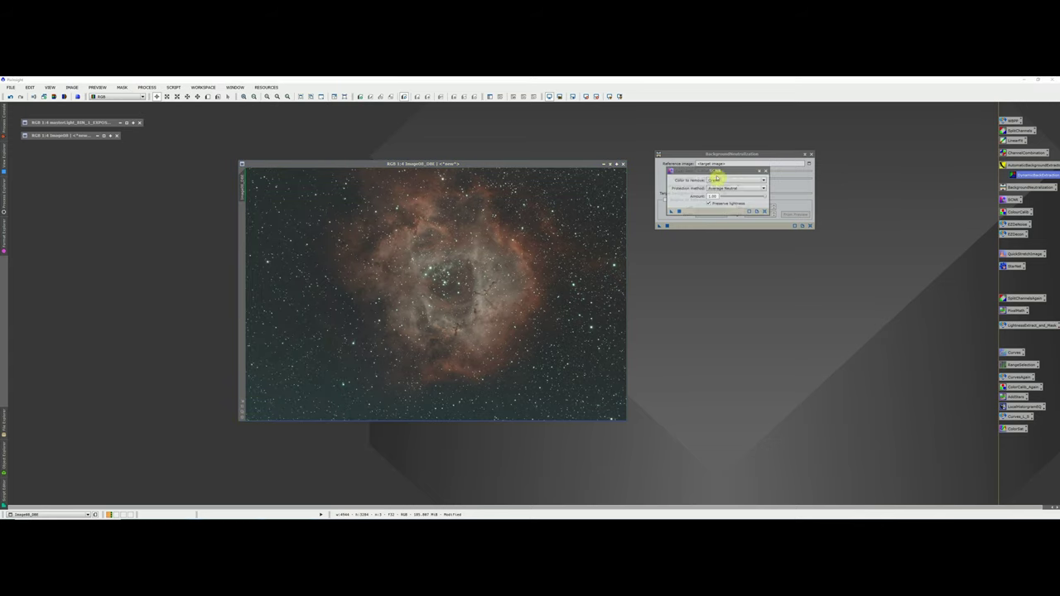
left_click_drag(717, 171, 714, 256)
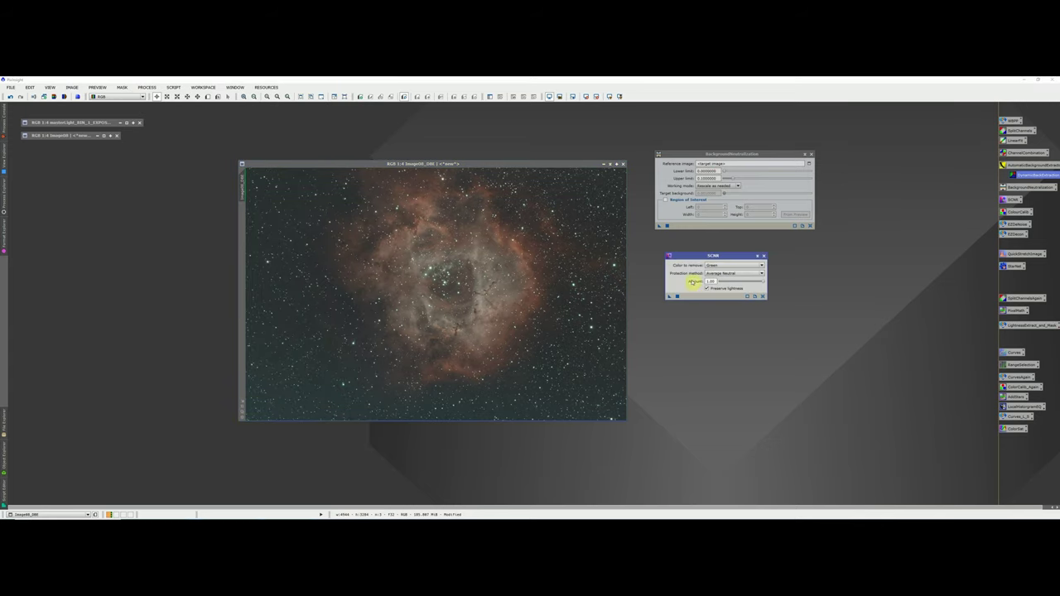
left_click_drag(668, 299, 285, 379)
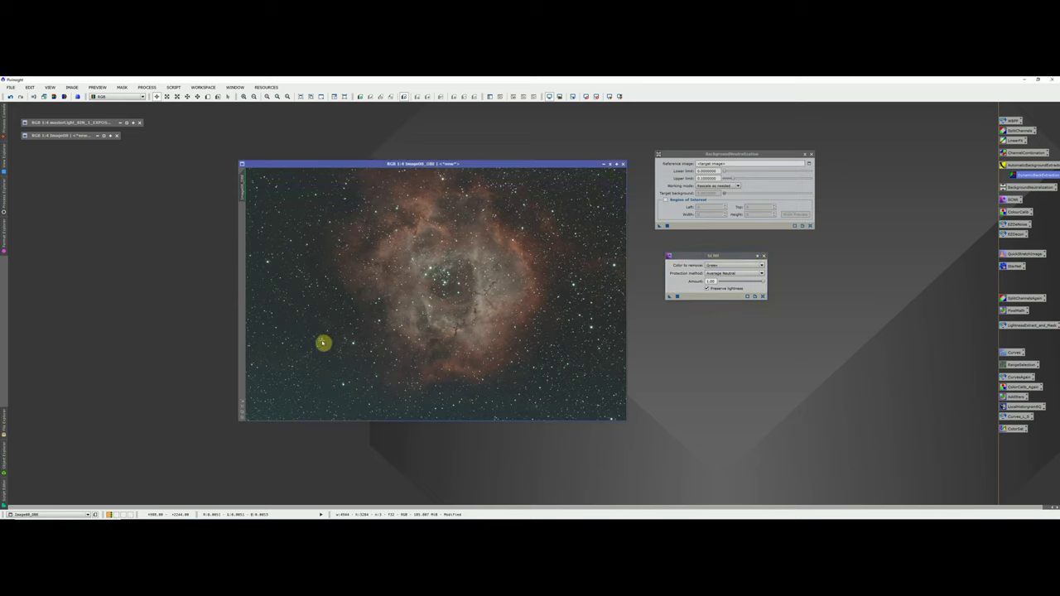
Step: Rename the green-corrected image's identifier to RN
double_click(241, 190)
type("RR")
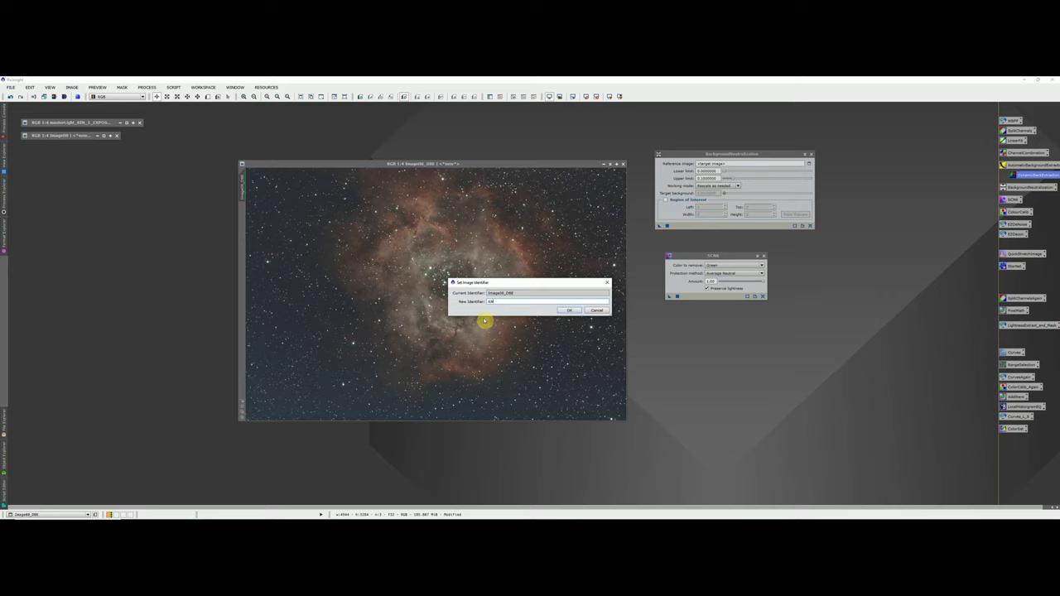
type("N")
key("Return")
Step: Save the image as RN_DBE_BN in XISF format in the Pix folder, keeping the default format options
left_click(10, 87)
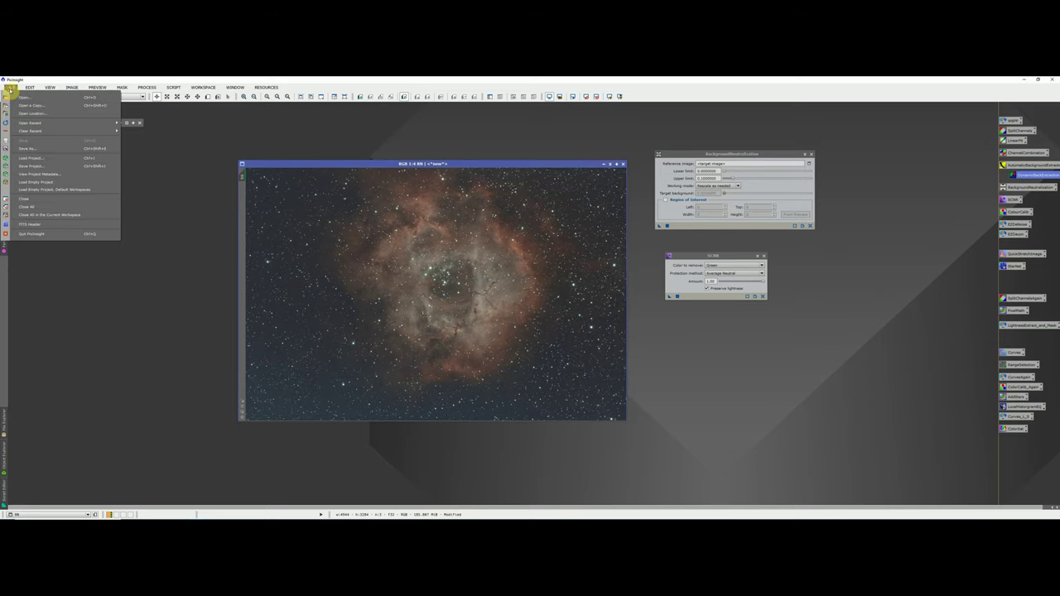
left_click(22, 148)
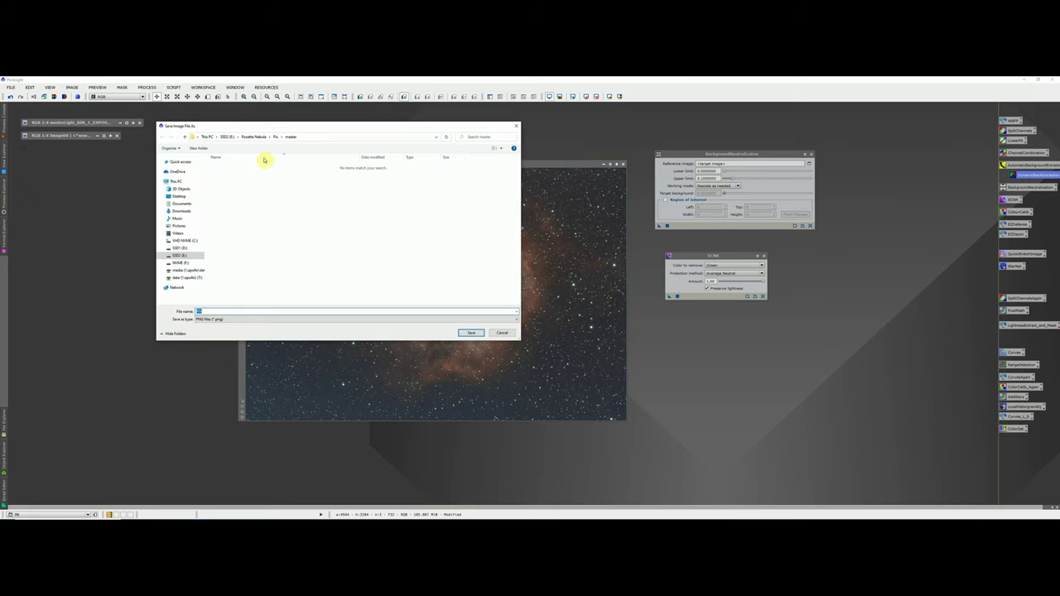
left_click(276, 136)
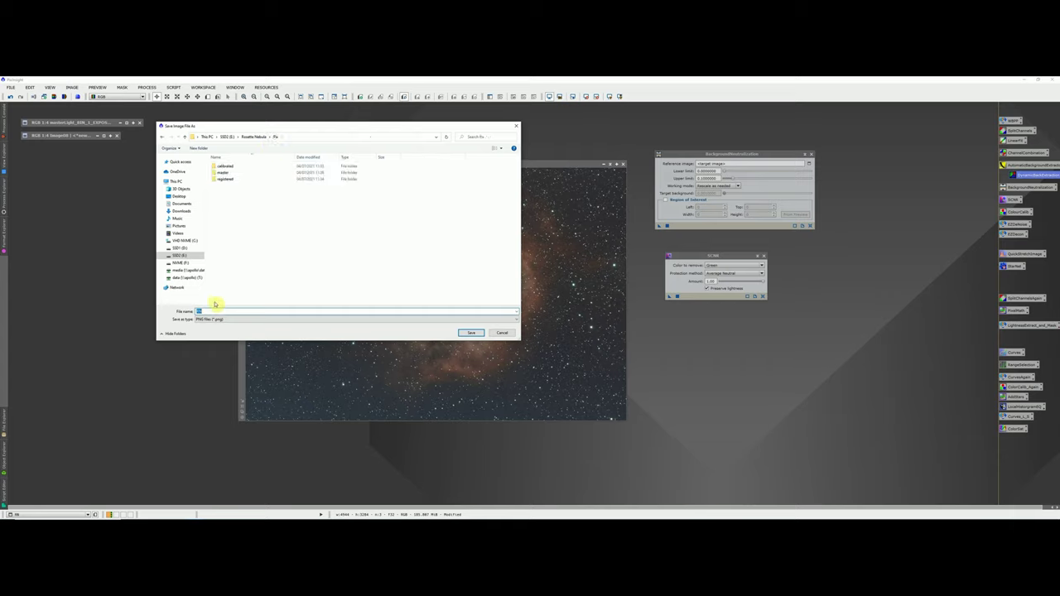
left_click(232, 319)
type("RGB")
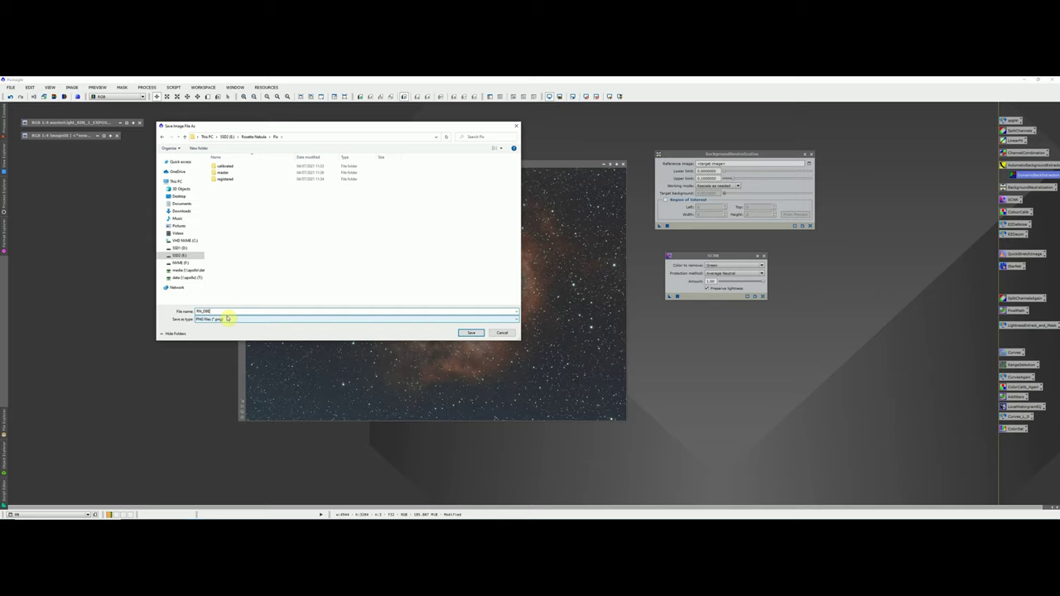
type("_BN")
left_click(214, 319)
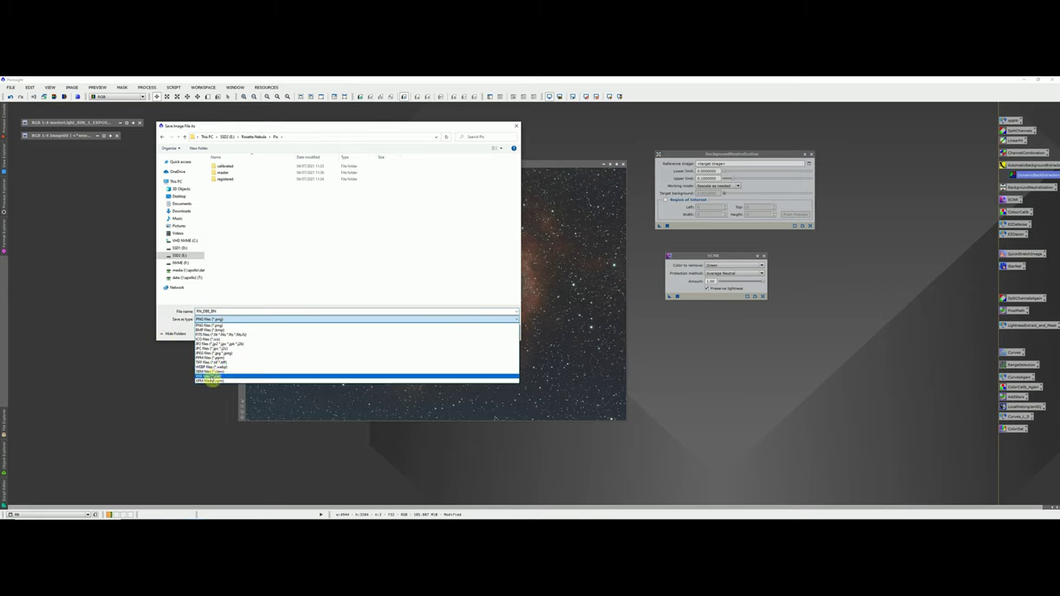
left_click(211, 378)
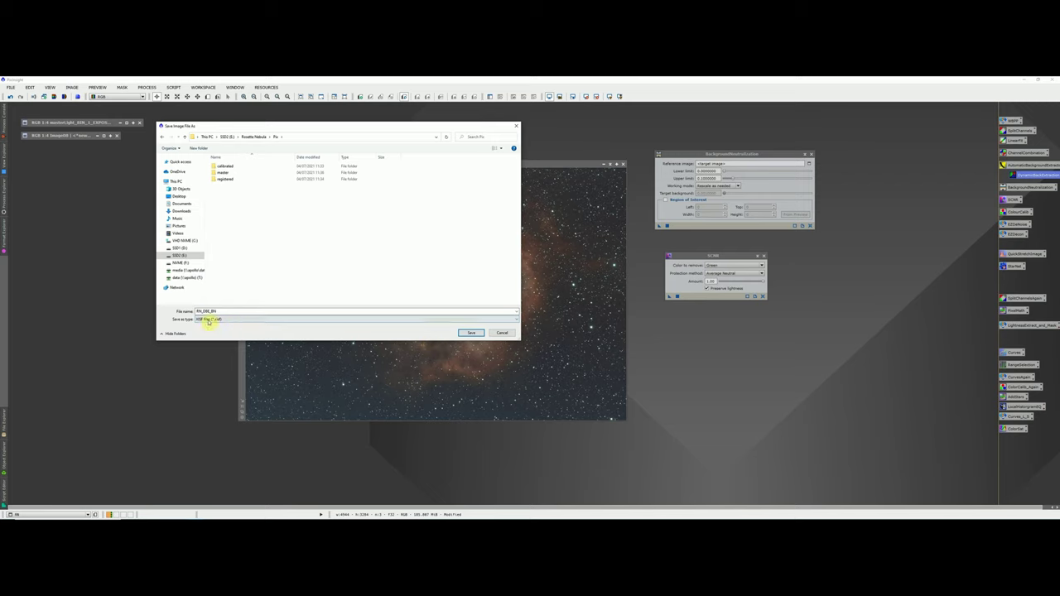
left_click(471, 333)
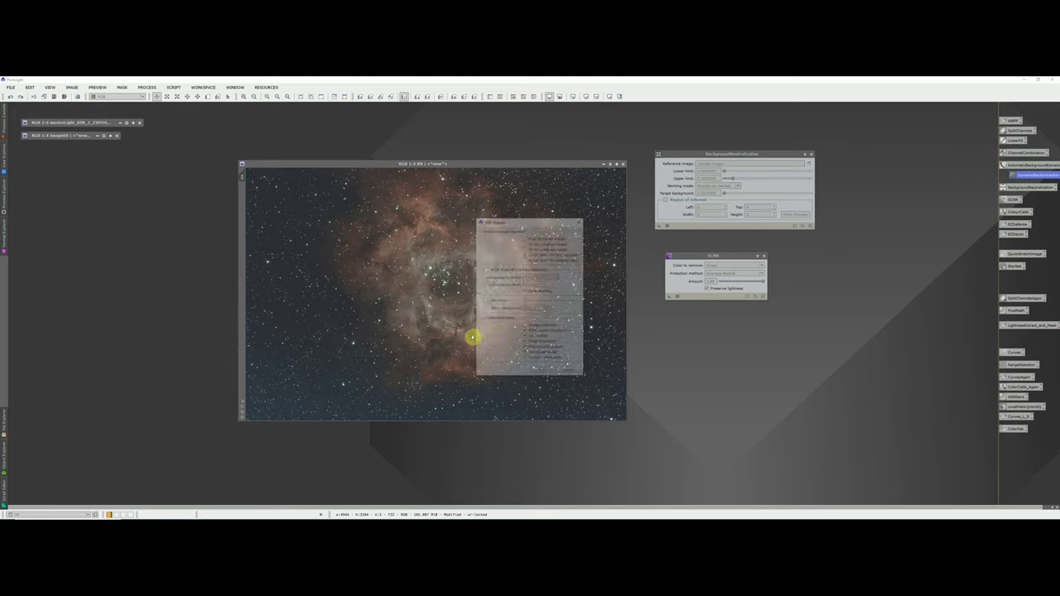
left_click(542, 368)
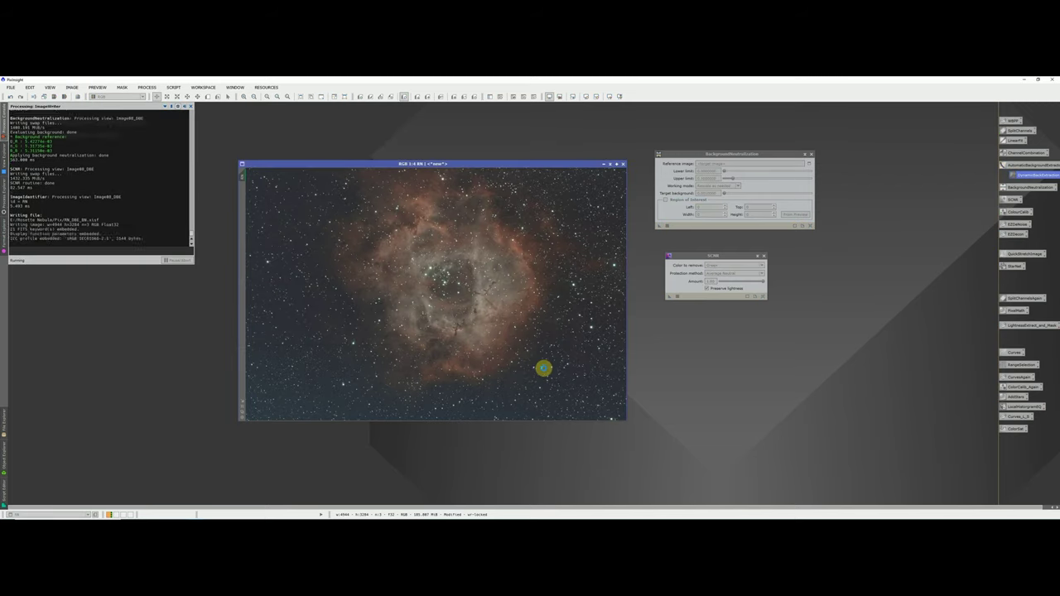
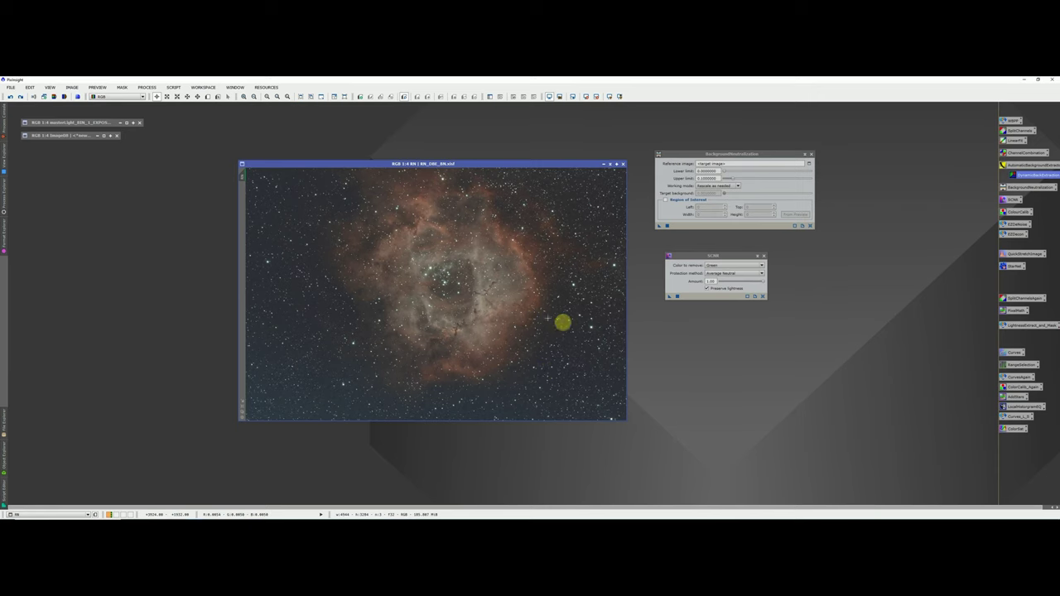
Step: Close the SCNR and BackgroundNeutralization dialogs and apply ColorCalibration with its default settings to the saved image
left_click(764, 255)
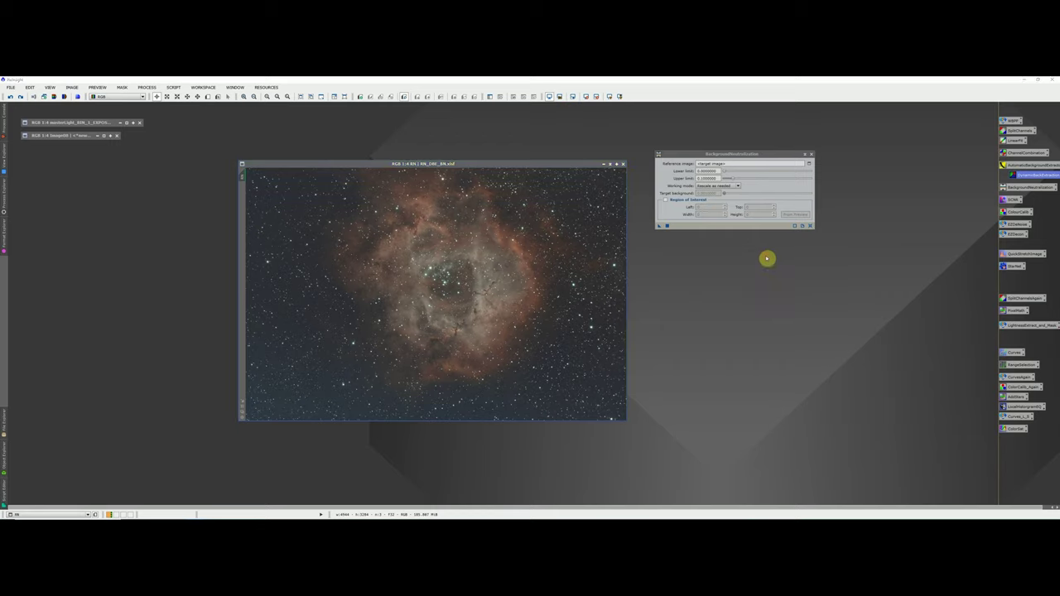
left_click(810, 154)
left_click(146, 87)
mouse_move(153, 98)
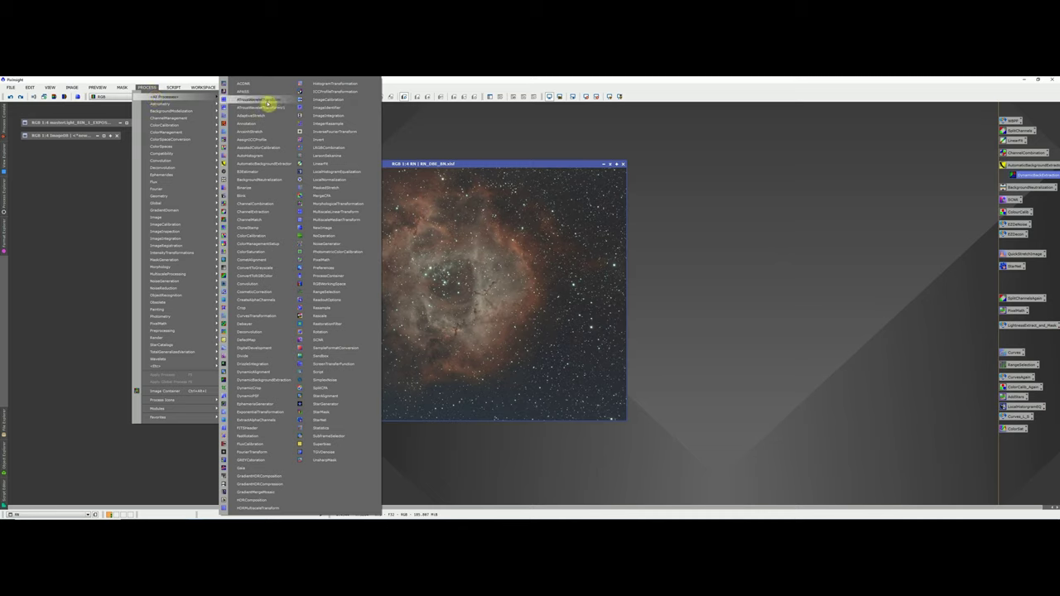
left_click(254, 238)
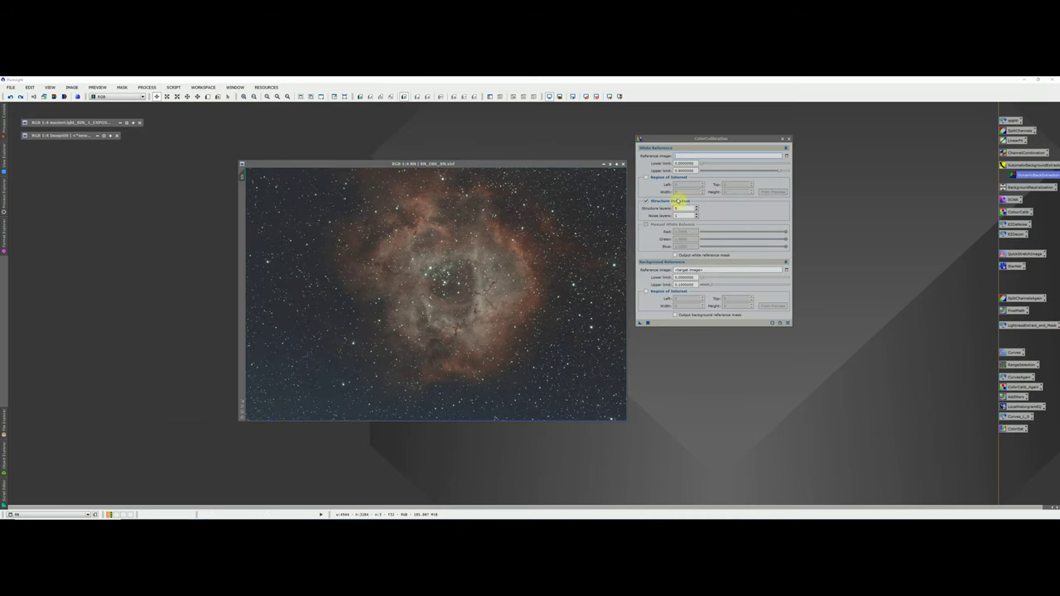
left_click(642, 322)
left_click(788, 139)
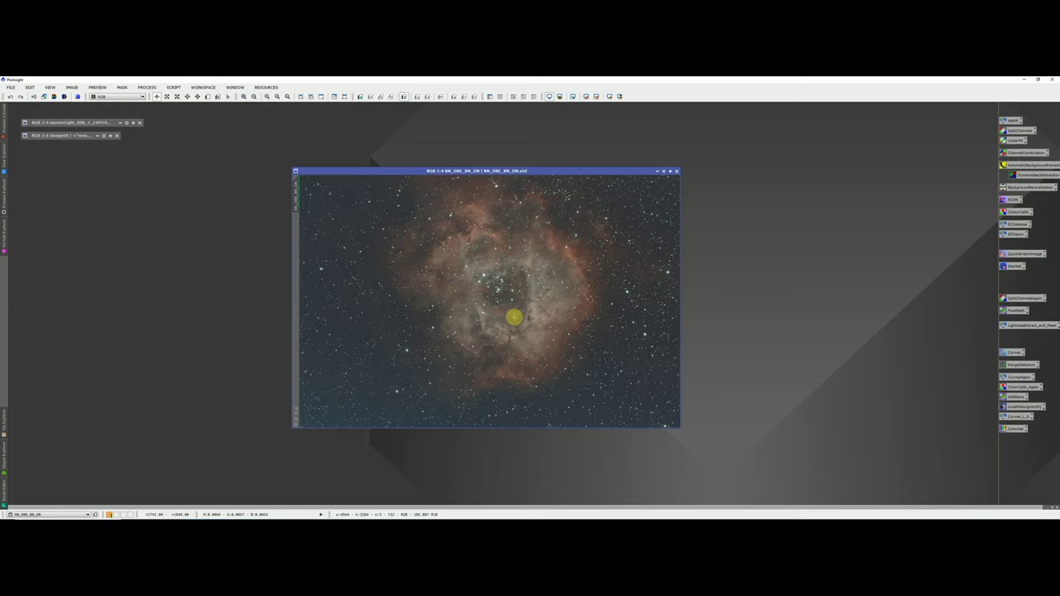
Step: Launch the EZ Decon script for the RN_DBE_BN_DN image and create a new processed star mask
left_click(146, 87)
mouse_move(173, 87)
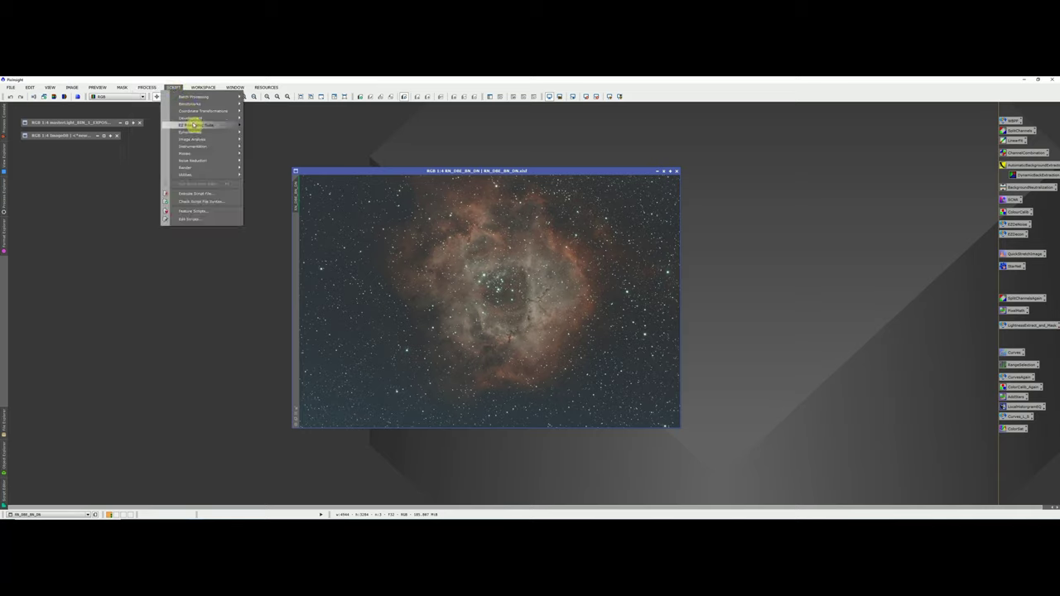
mouse_move(194, 125)
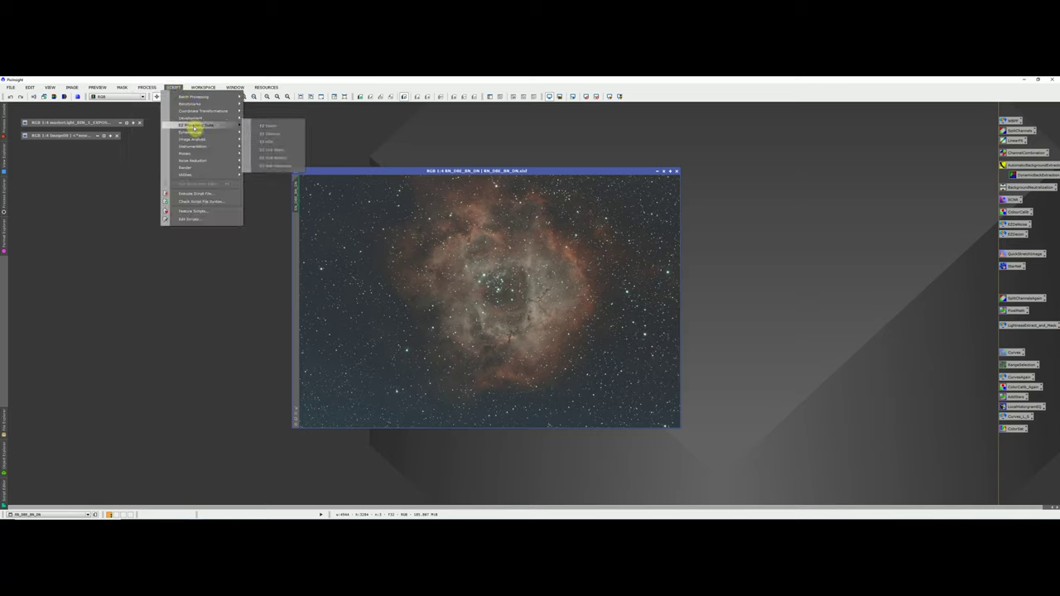
left_click(276, 127)
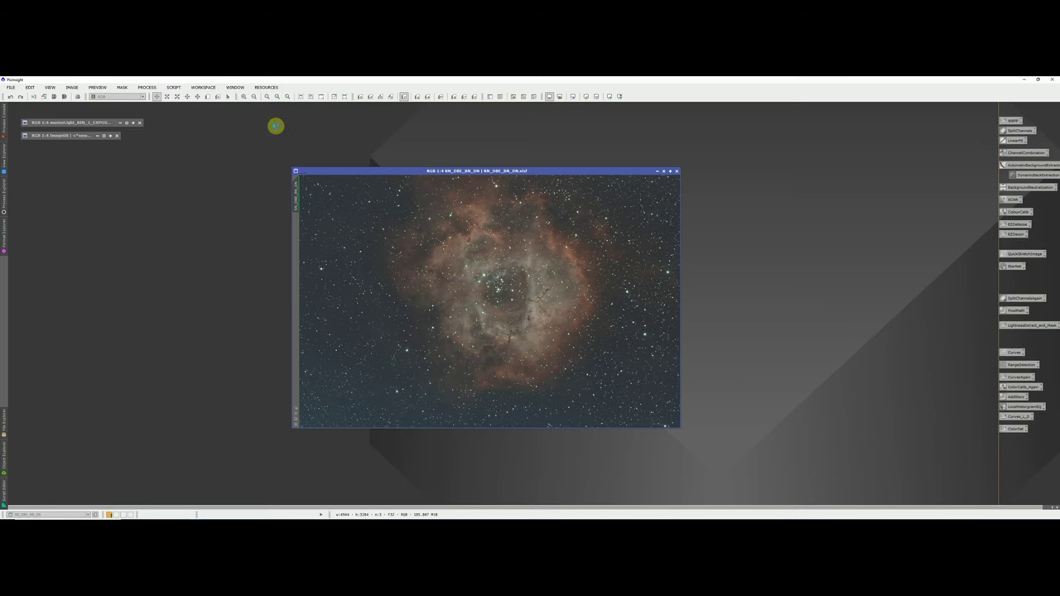
left_click(527, 324)
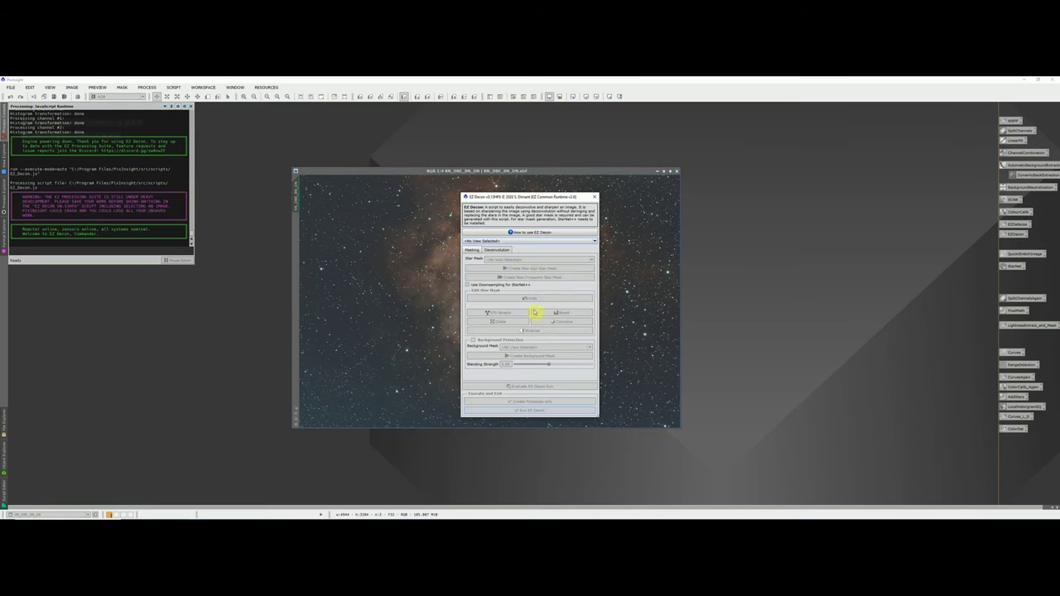
left_click_drag(512, 197, 746, 173)
left_click(733, 217)
left_click(724, 232)
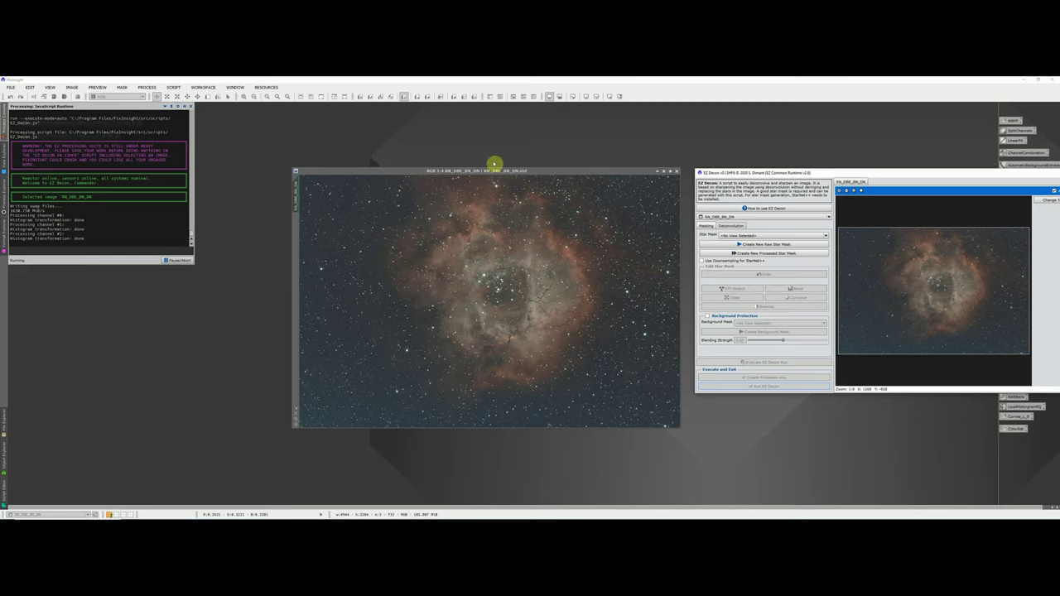
left_click_drag(749, 173, 681, 178)
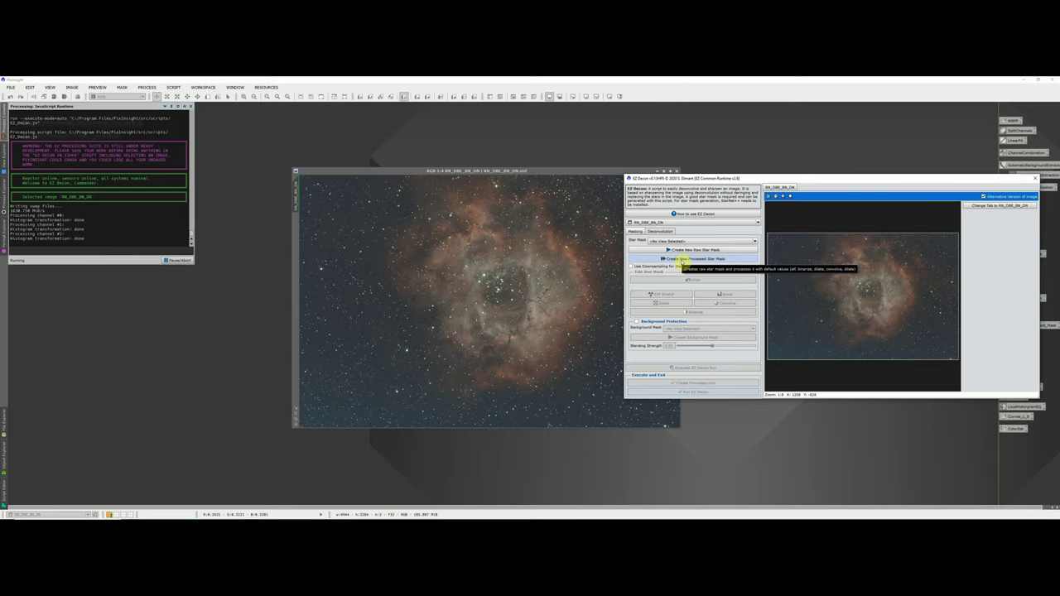
left_click(684, 262)
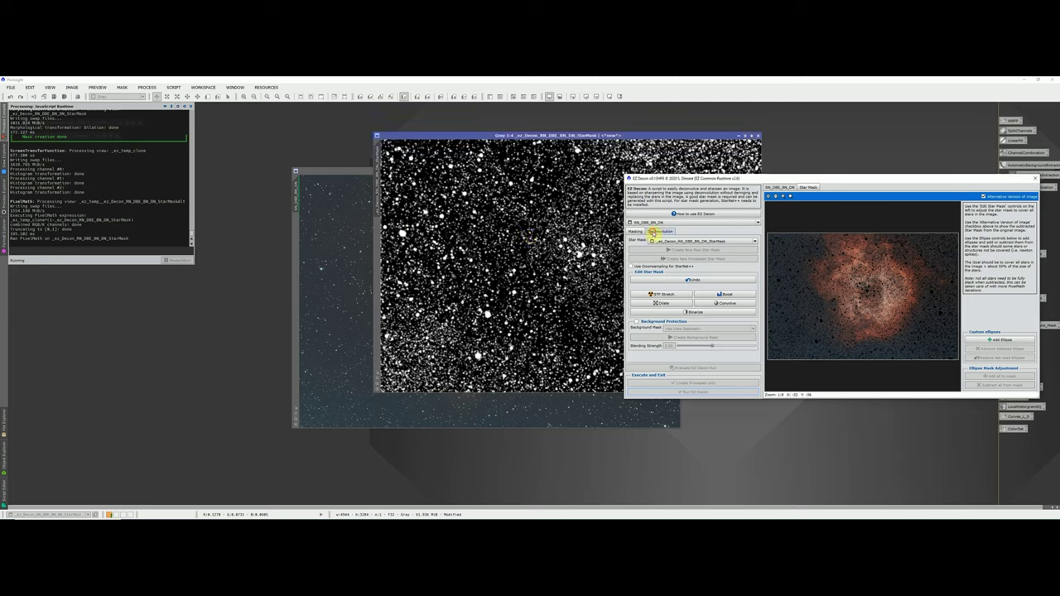
Step: Generate the PSF with the default deconvolution options and run EZ Decon on the image
left_click(654, 232)
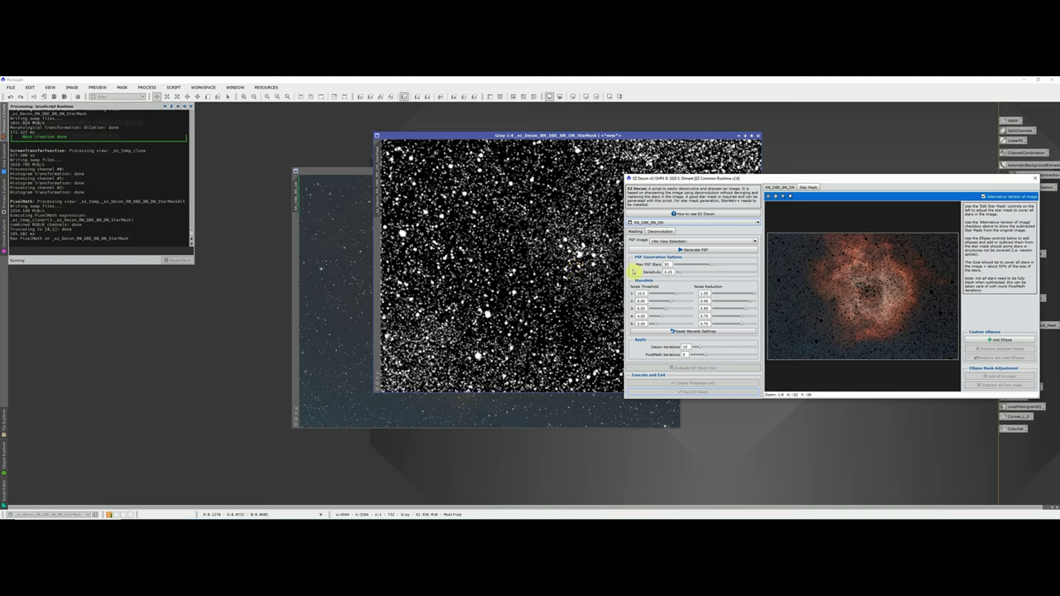
left_click(678, 250)
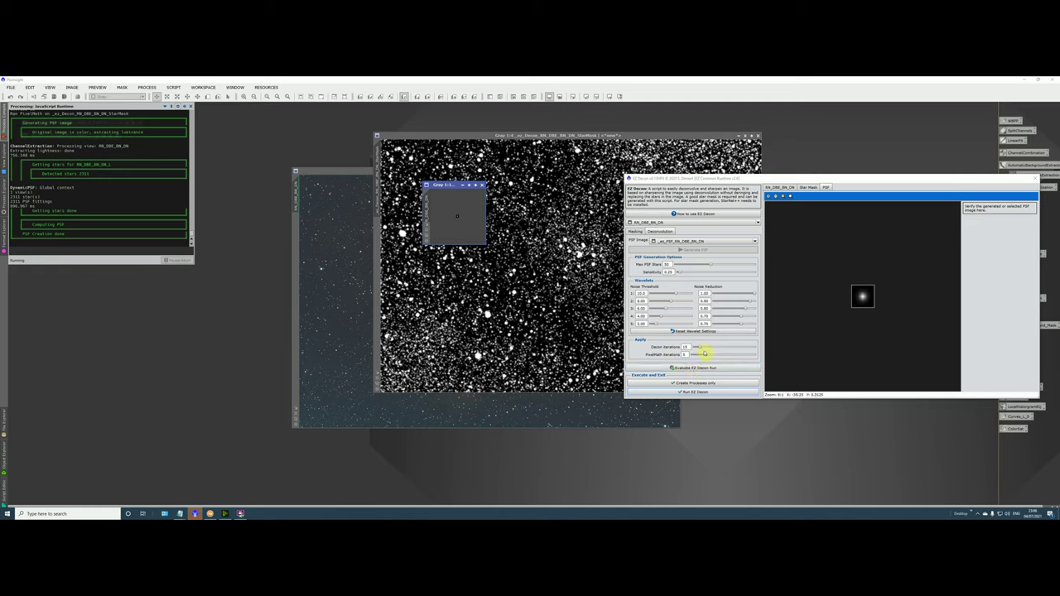
left_click(697, 393)
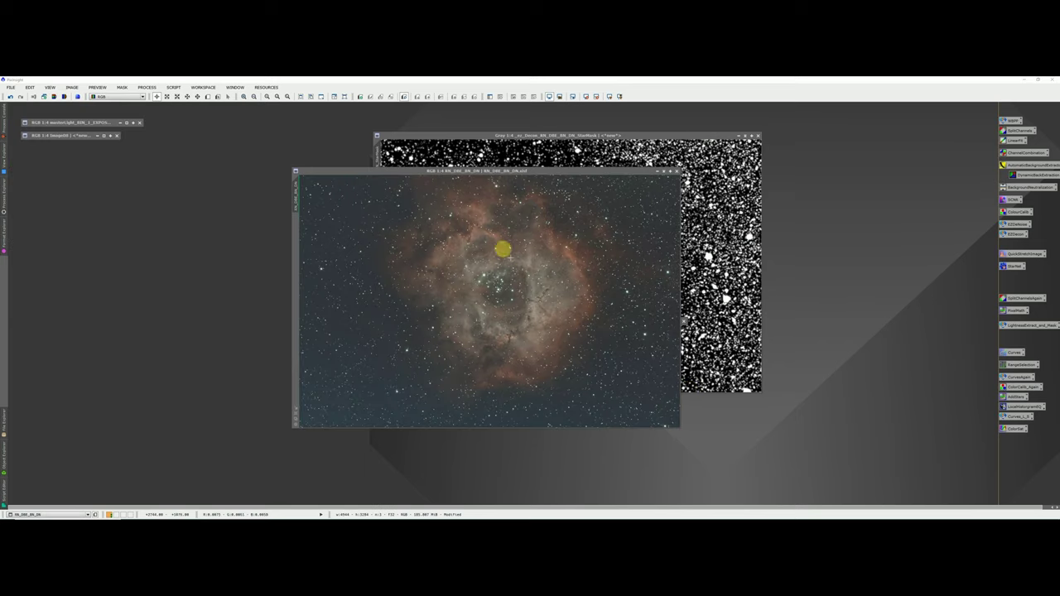
Step: Move the deconvolved image aside and close the star mask without saving it
left_click(375, 171)
left_click_drag(477, 171, 293, 172)
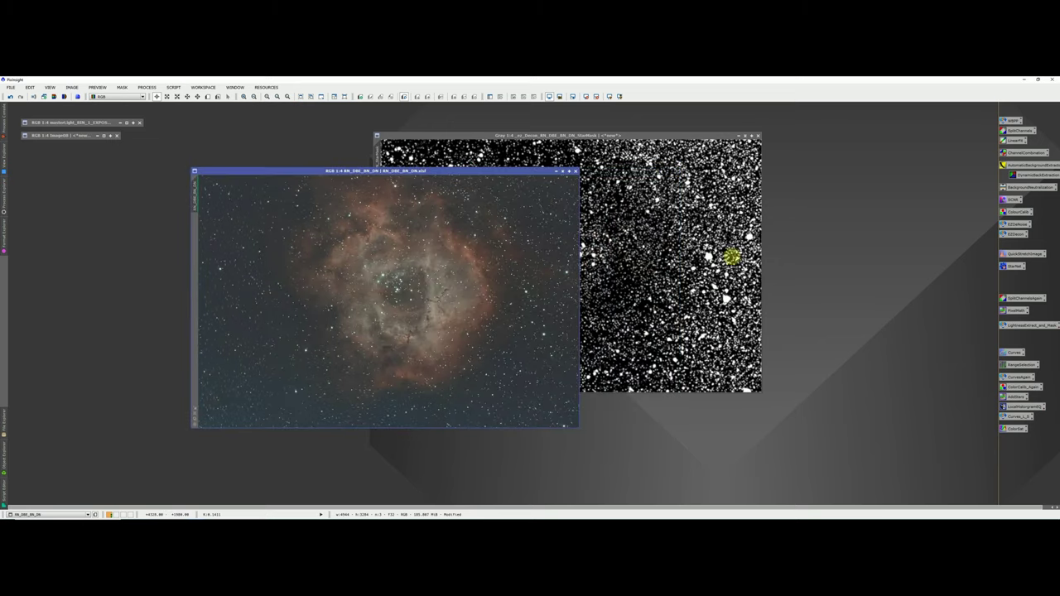
left_click(757, 136)
left_click(515, 317)
left_click(515, 318)
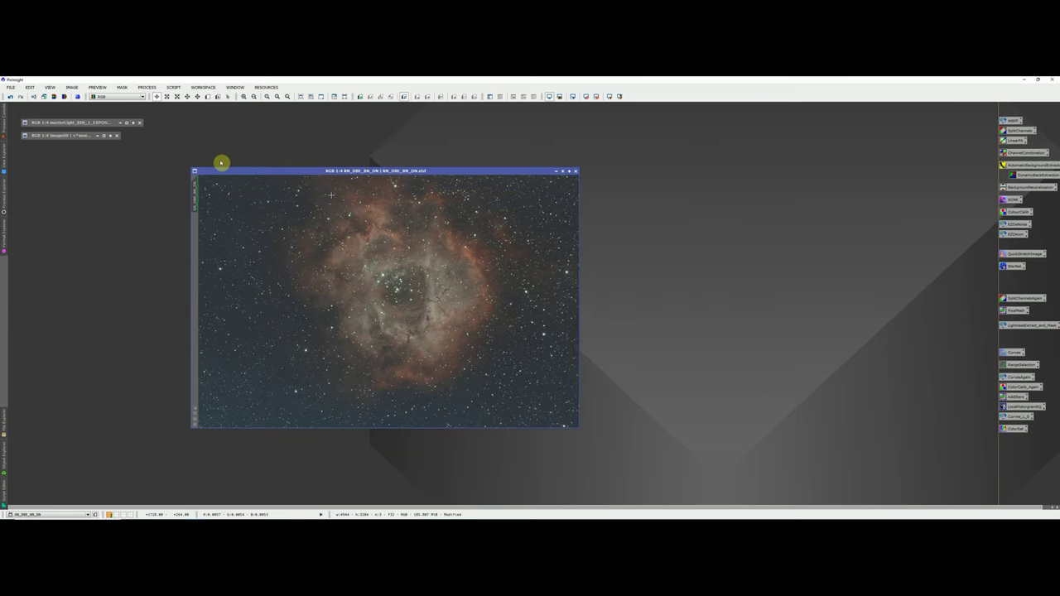
Step: Rename the deconvolved image's identifier to RN_DBE_BN_DN_DC and save the image
double_click(194, 196)
left_click(519, 302)
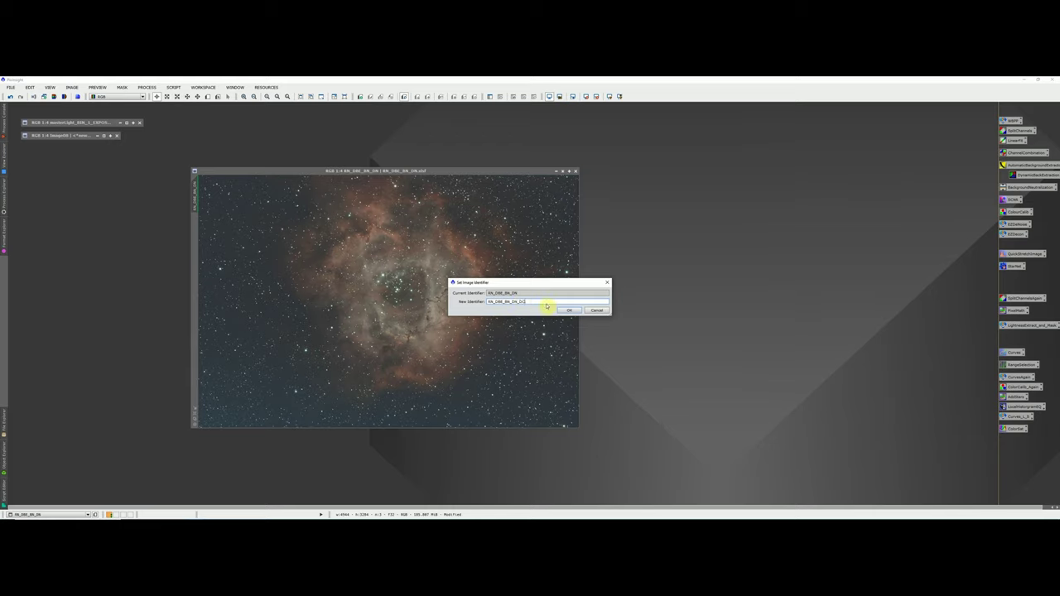
type("_DC")
key("Return")
left_click(11, 87)
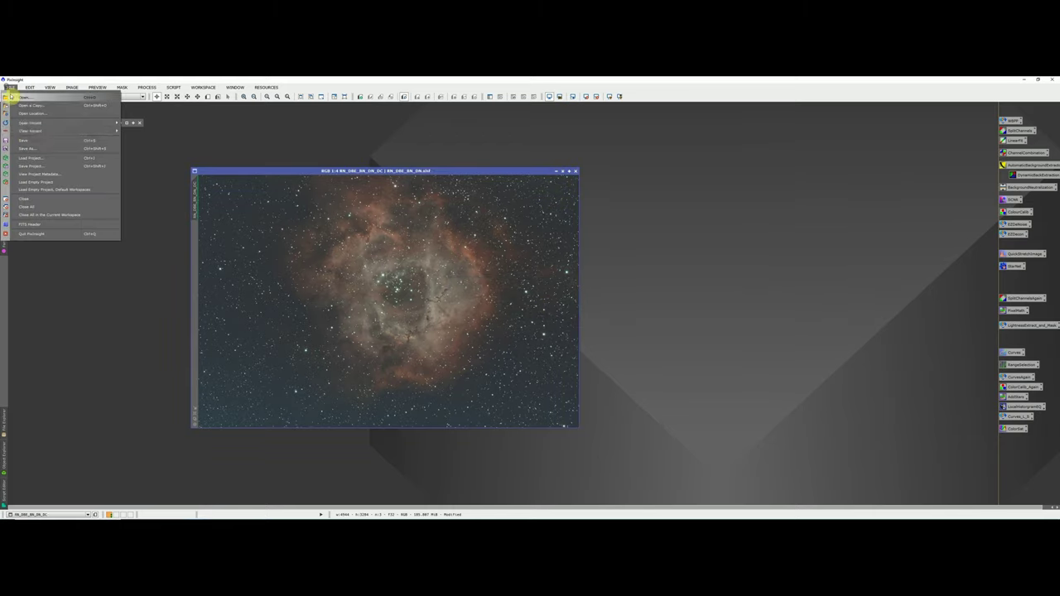
left_click(33, 139)
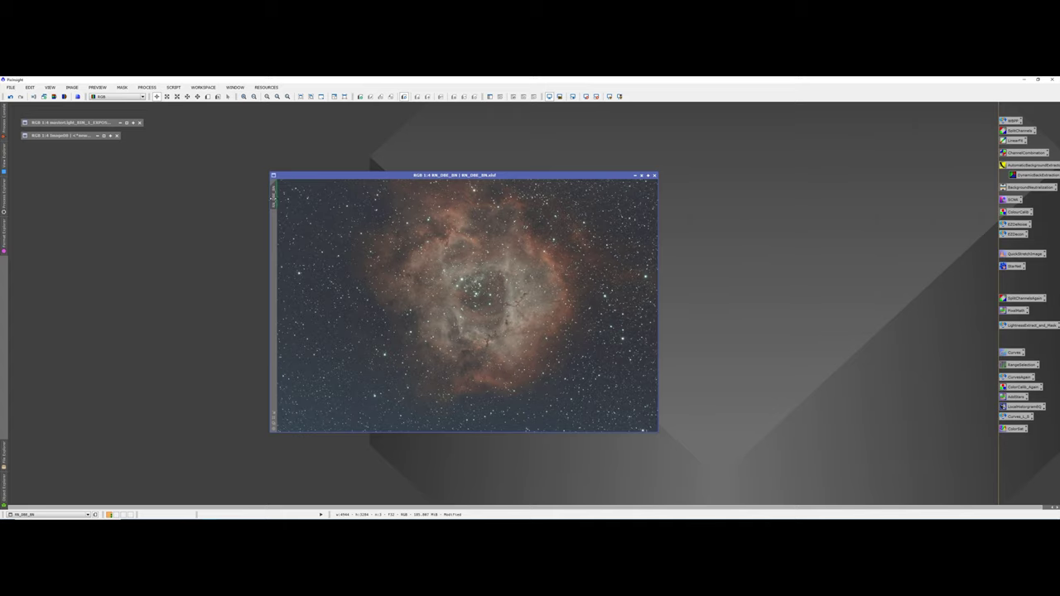
Step: Clone the RN_DBE_BN image, minimize the clone and set it aside in the workspace
left_click_drag(270, 199, 102, 236)
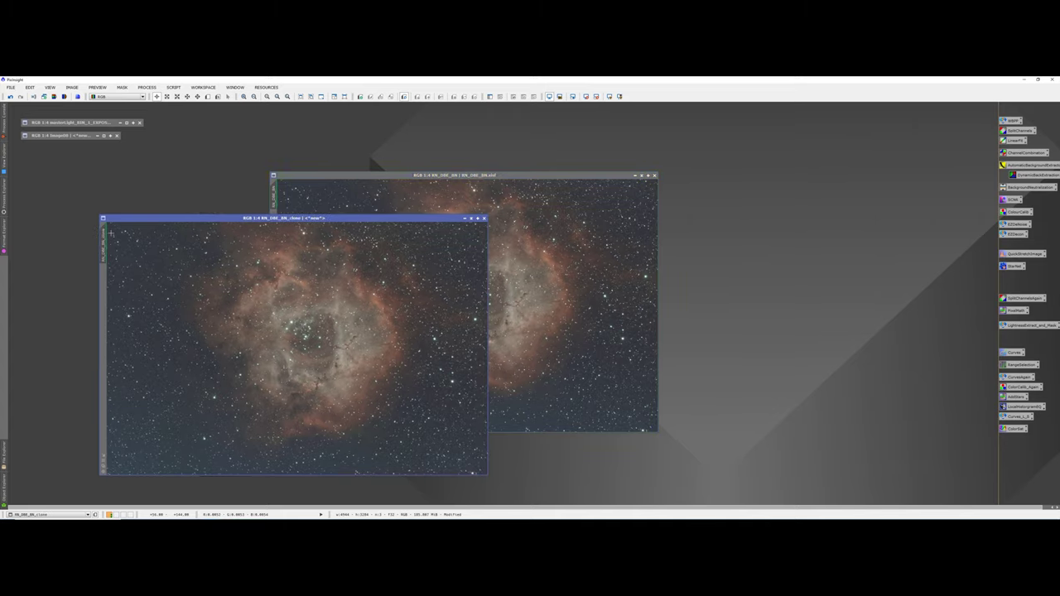
left_click(472, 219)
left_click_drag(275, 346, 101, 224)
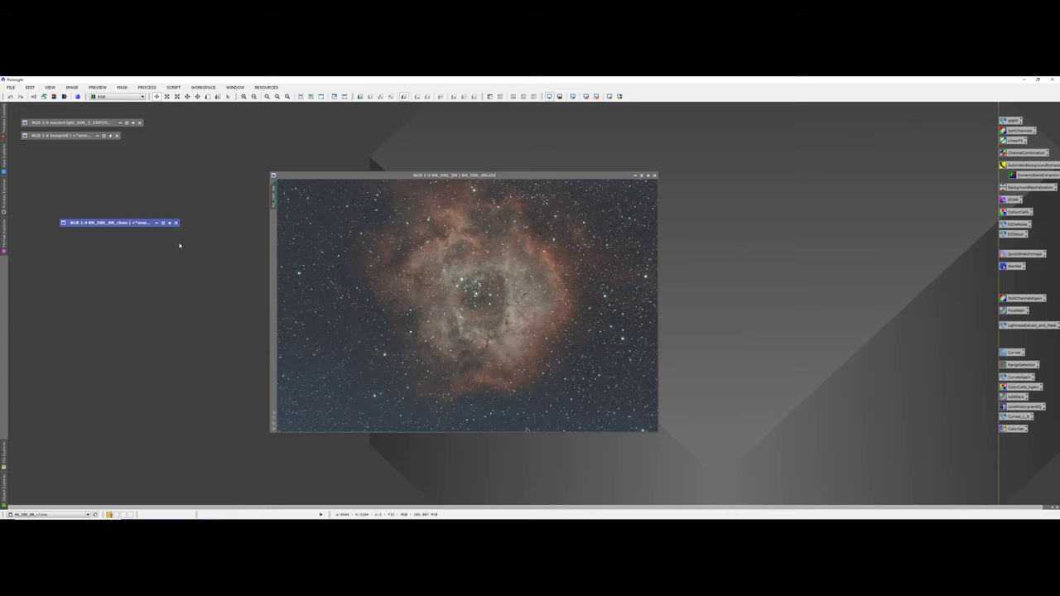
Step: Run EZ Denoise on the RN_DBE_BN image with the default mask settings
left_click(173, 87)
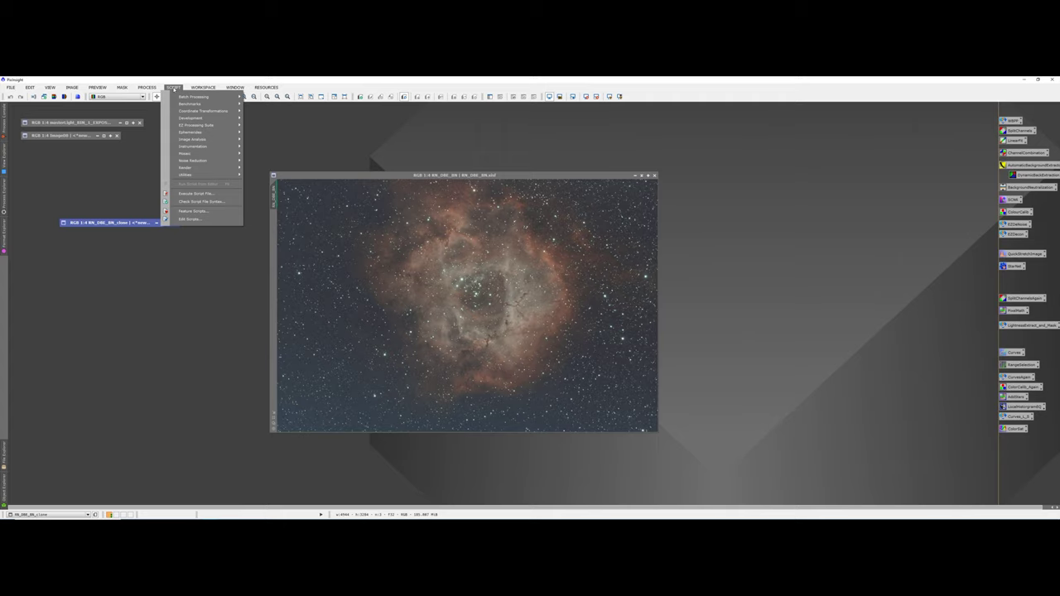
mouse_move(199, 124)
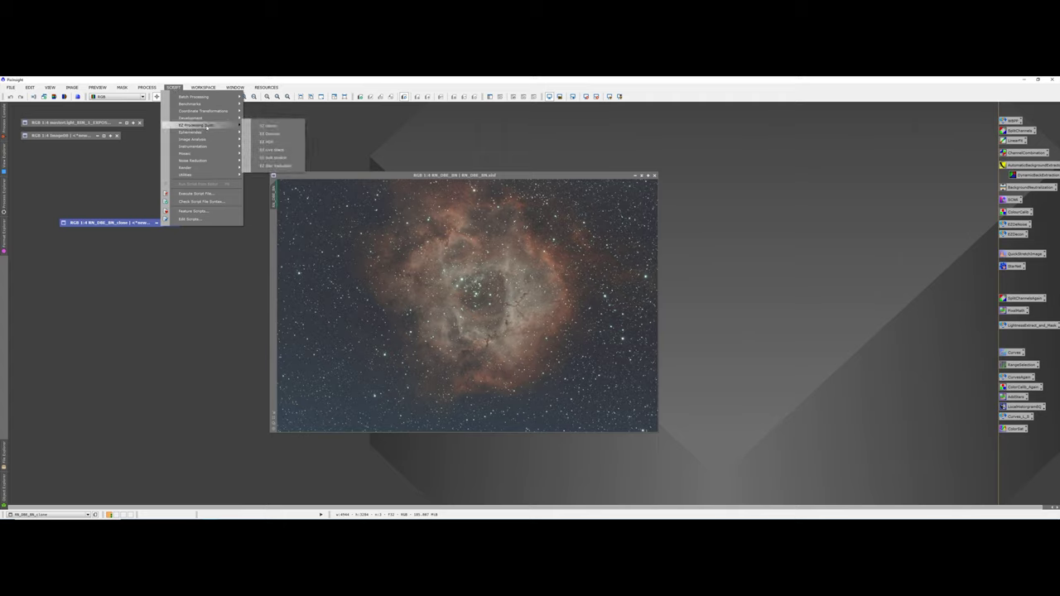
left_click(276, 133)
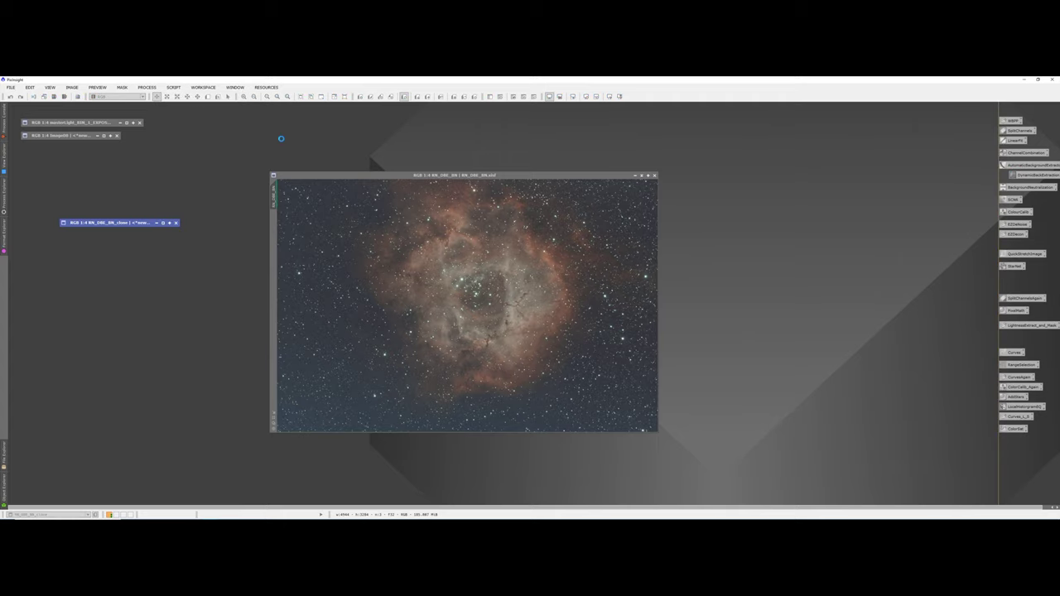
left_click(544, 323)
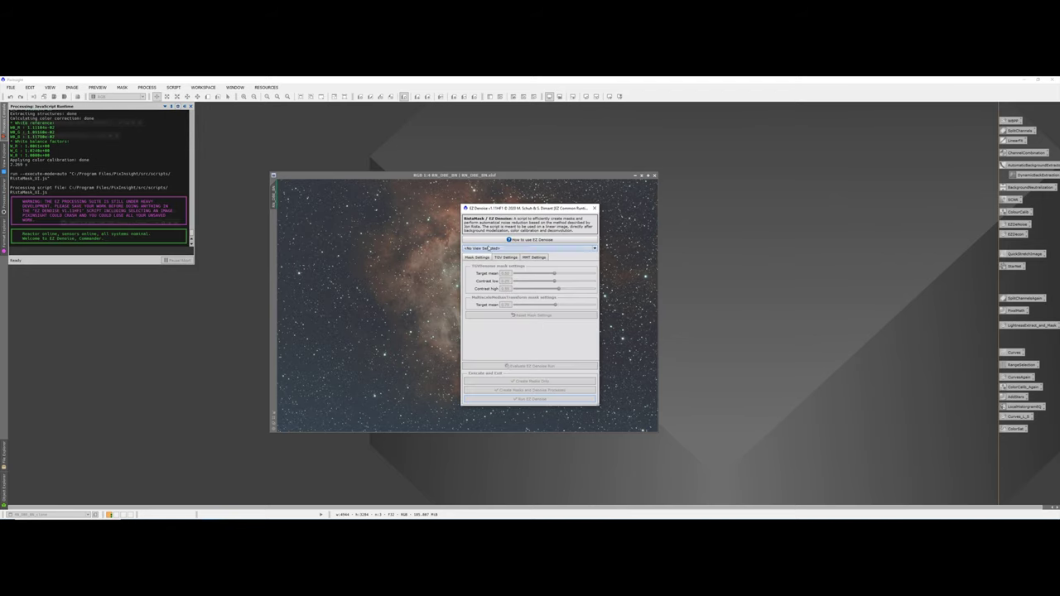
left_click(491, 249)
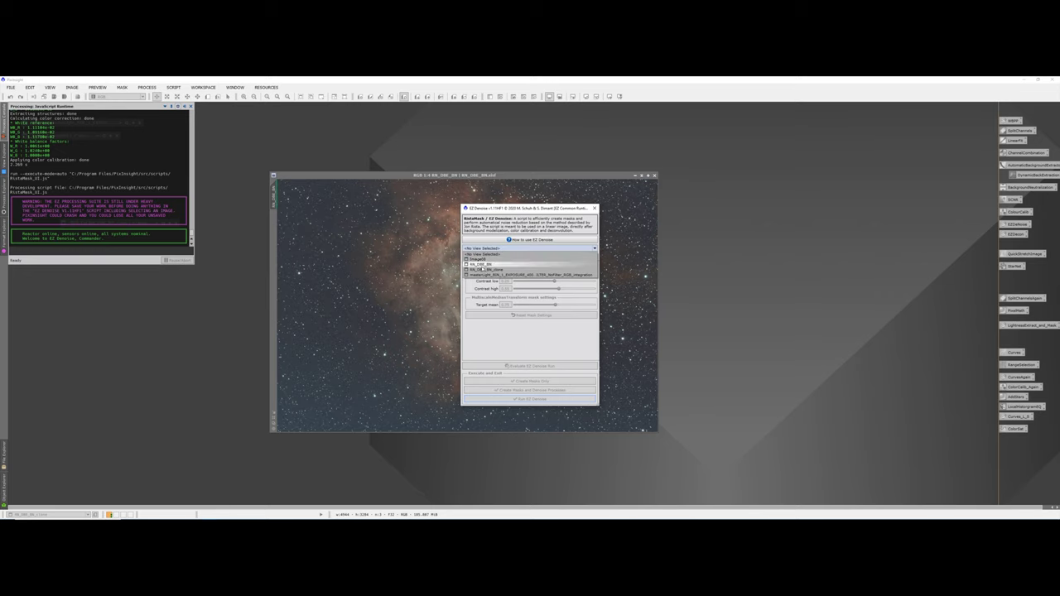
left_click(480, 264)
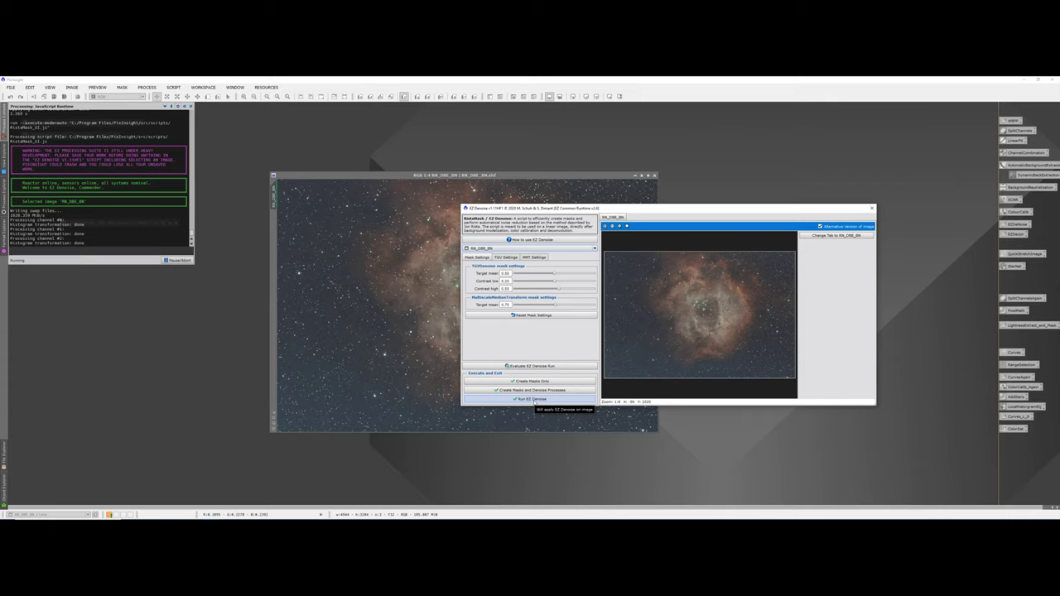
left_click(535, 400)
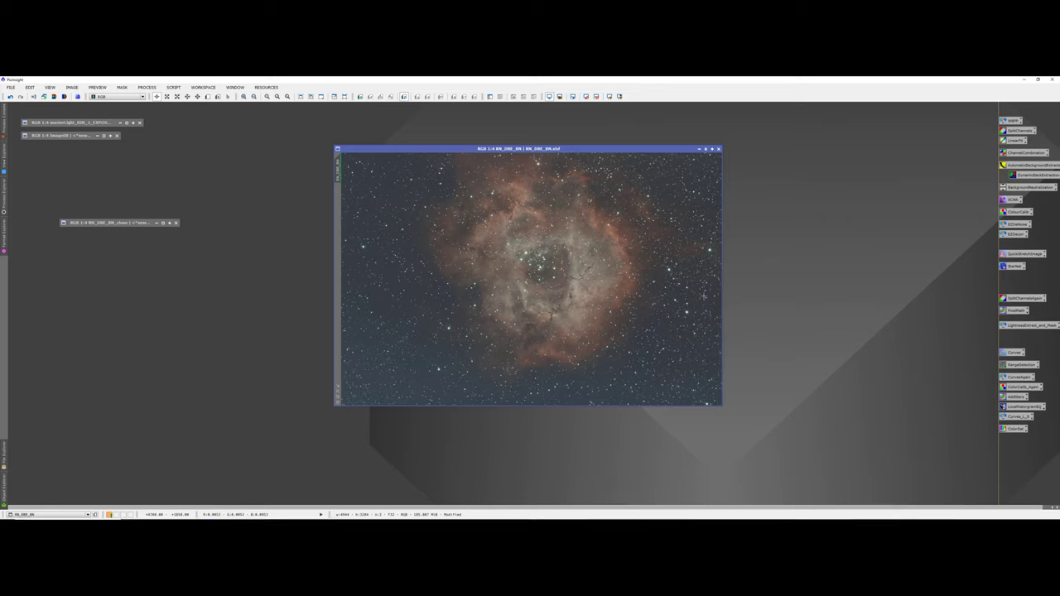
Step: Restore the minimized RN_DBE_BN clone and place it side by side with the denoised image
left_click_drag(517, 149, 670, 137)
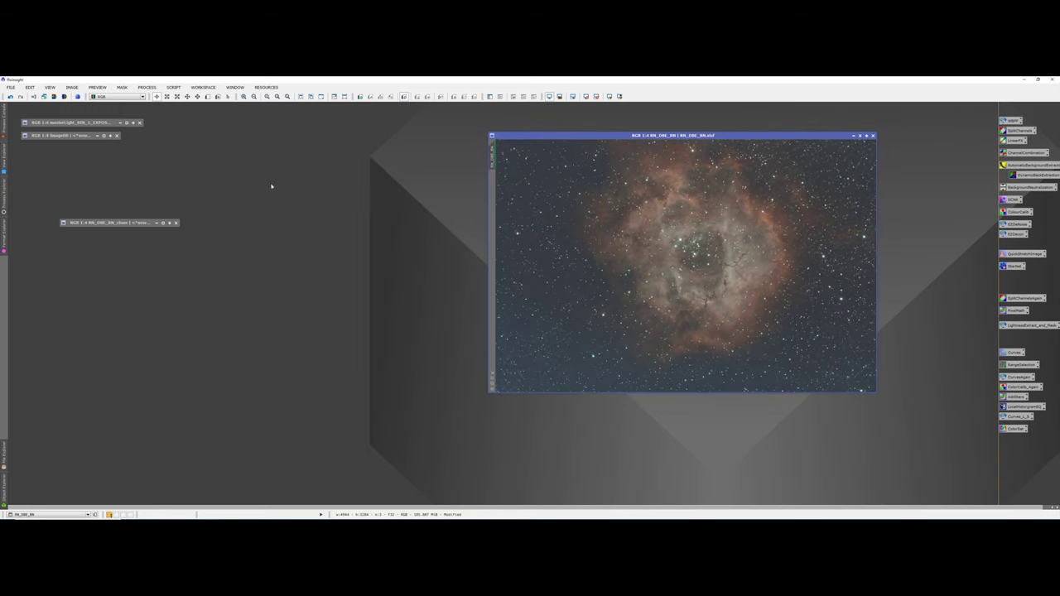
double_click(137, 222)
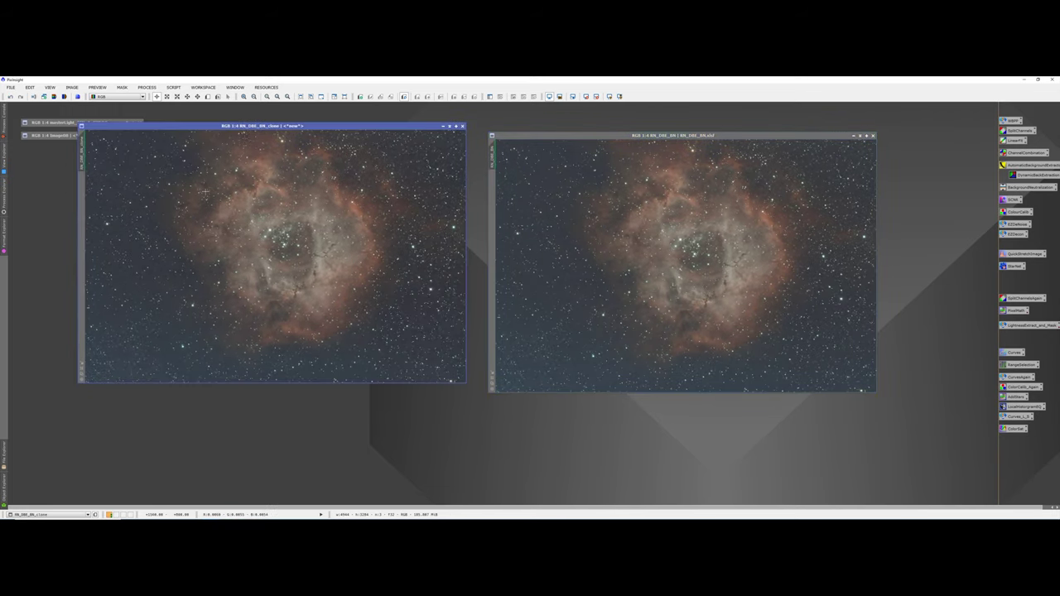
left_click_drag(258, 130, 279, 139)
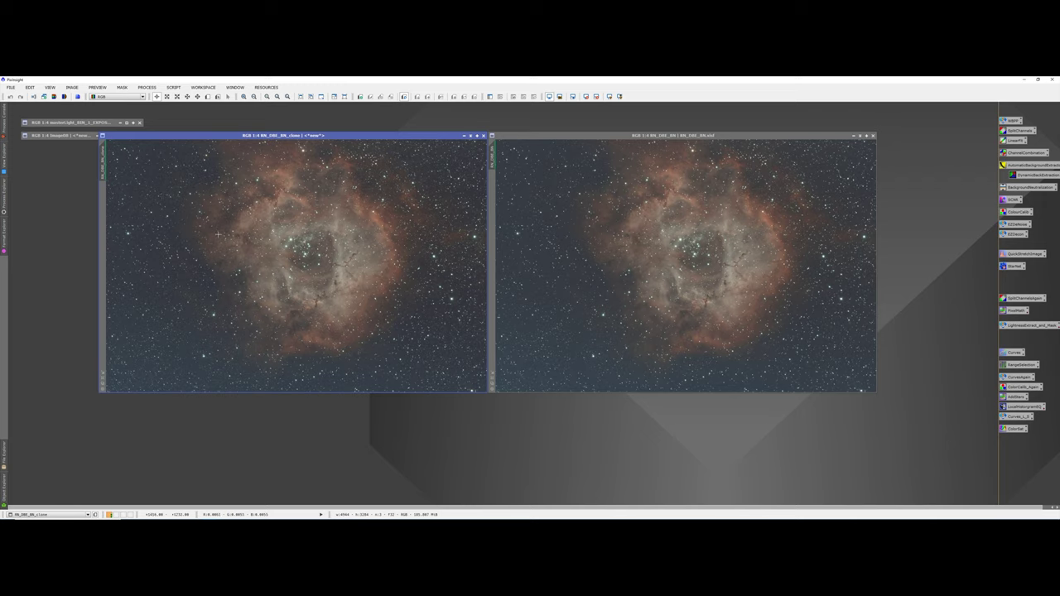
Step: Examine the noise in the clone's upper-left background sky at 3:1 magnification
key("ctrl+plus")
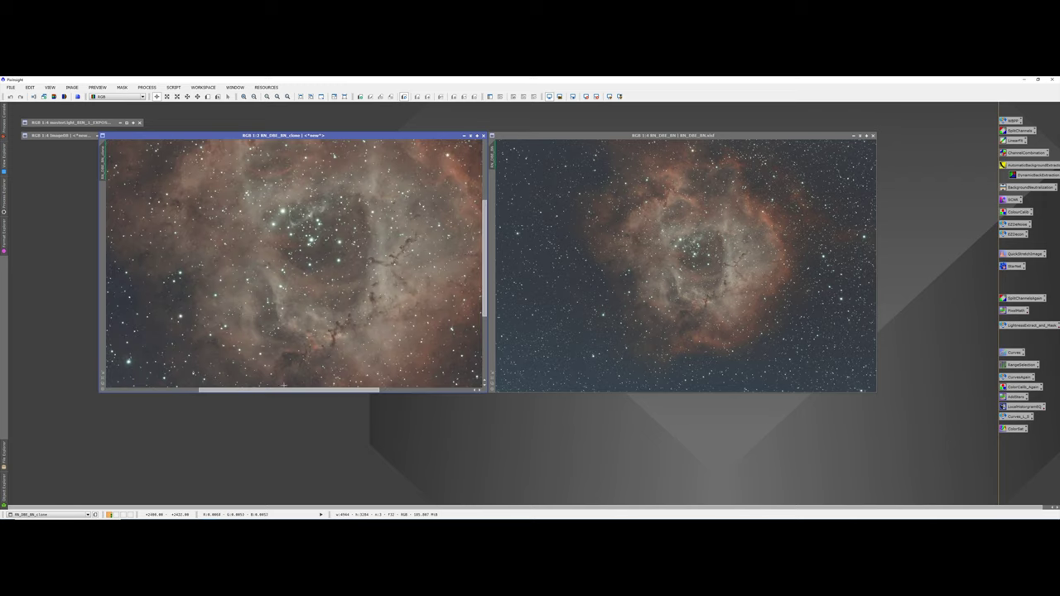
left_click_drag(283, 390, 197, 389)
left_click_drag(484, 305, 484, 247)
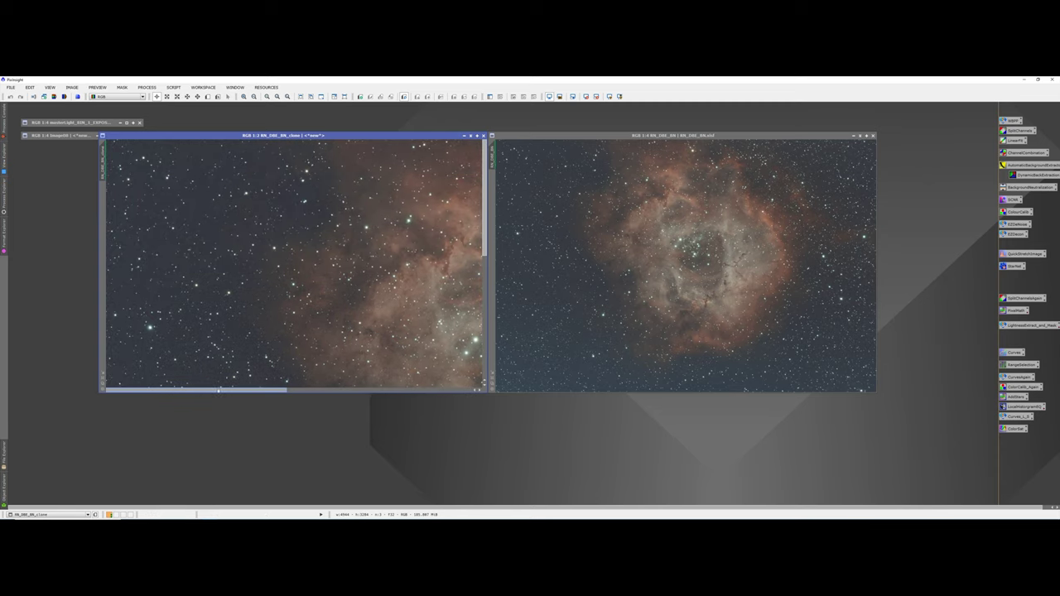
key("ctrl+plus")
key("ctrl+plus")
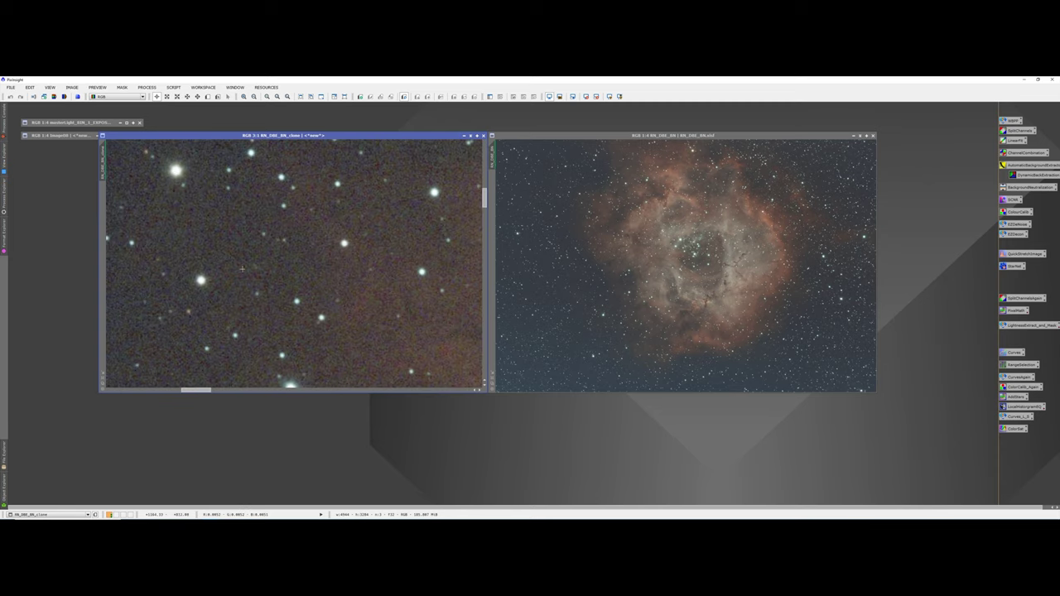
key("ctrl+plus")
left_click_drag(196, 389, 124, 388)
left_click_drag(484, 198, 484, 151)
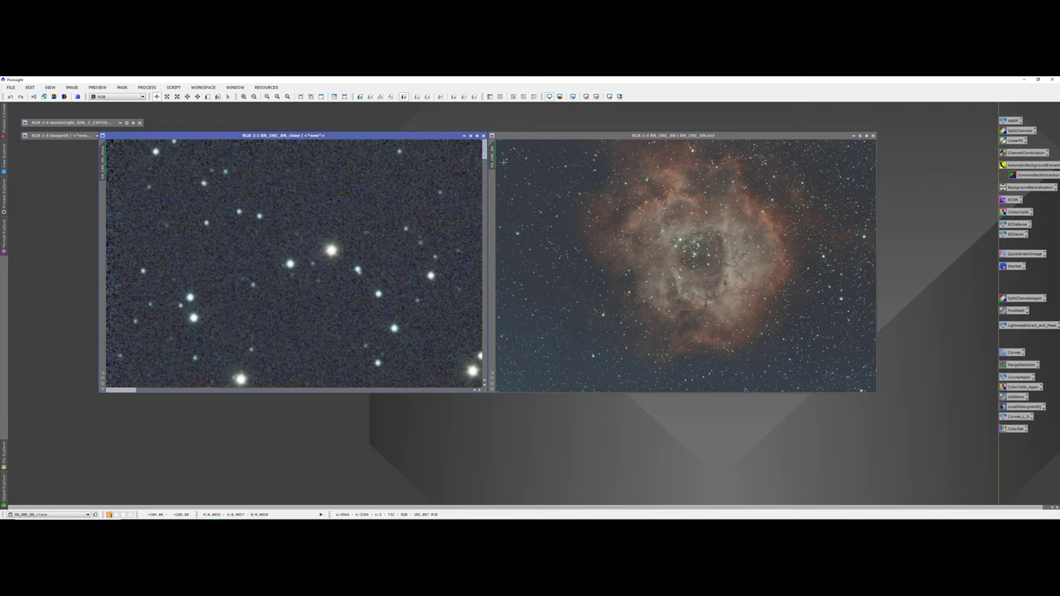
Step: Compare the same upper-left star field in the denoised image with the clone at 3:1 magnification
left_click(575, 138)
scroll(555, 231, "up", 4)
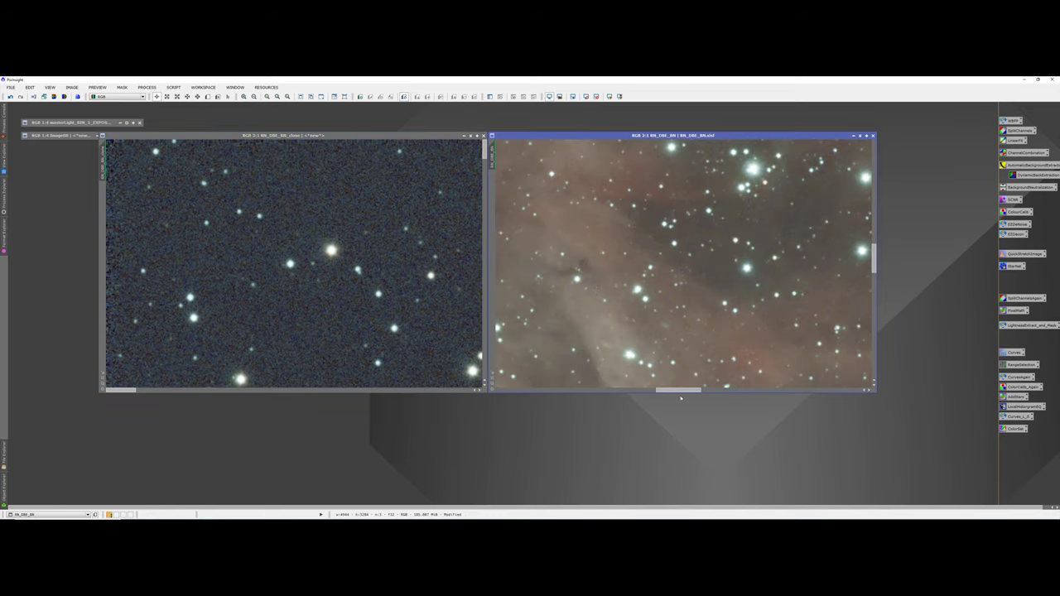
left_click_drag(677, 392, 518, 392)
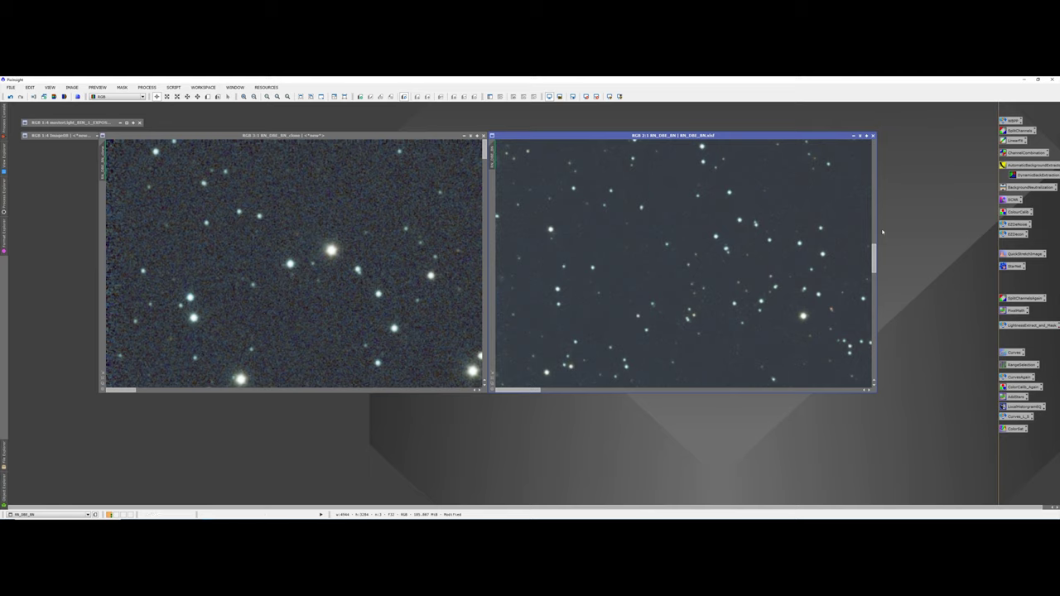
left_click_drag(874, 255, 875, 153)
scroll(663, 220, "up", 1)
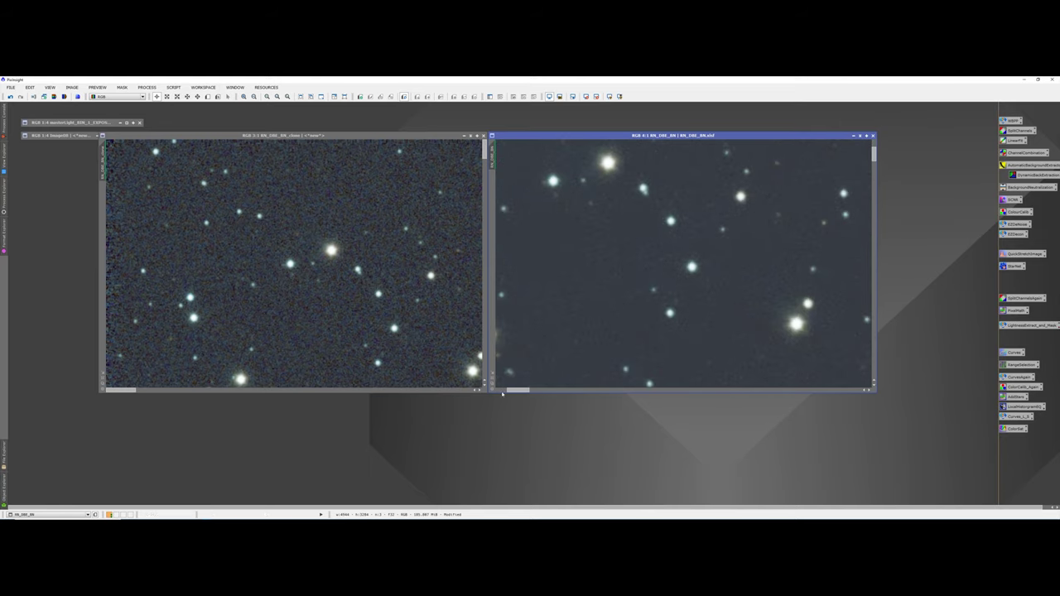
scroll(663, 220, "up", 1)
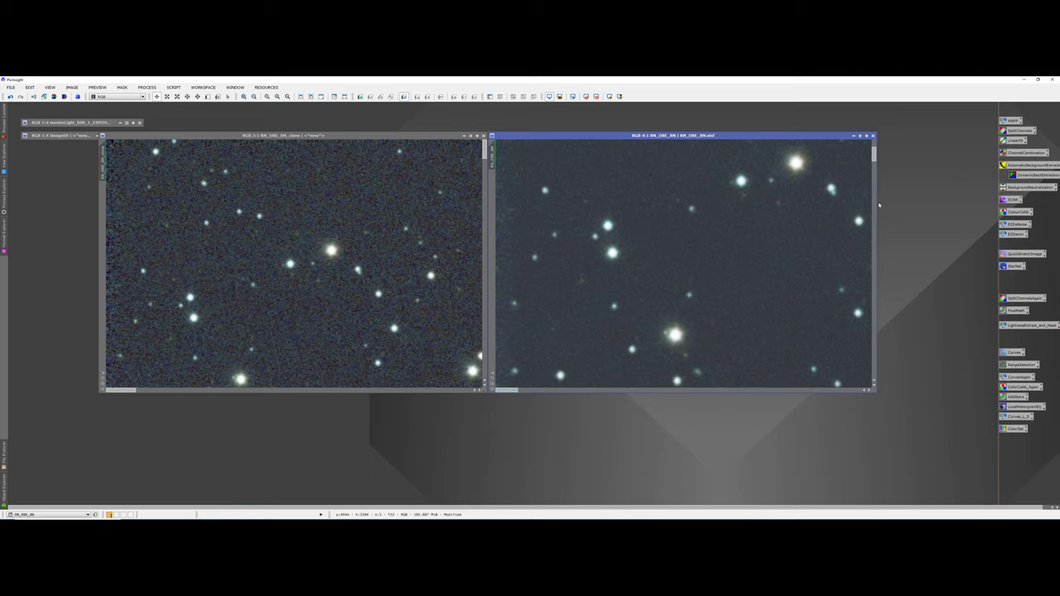
left_click_drag(875, 154, 874, 144)
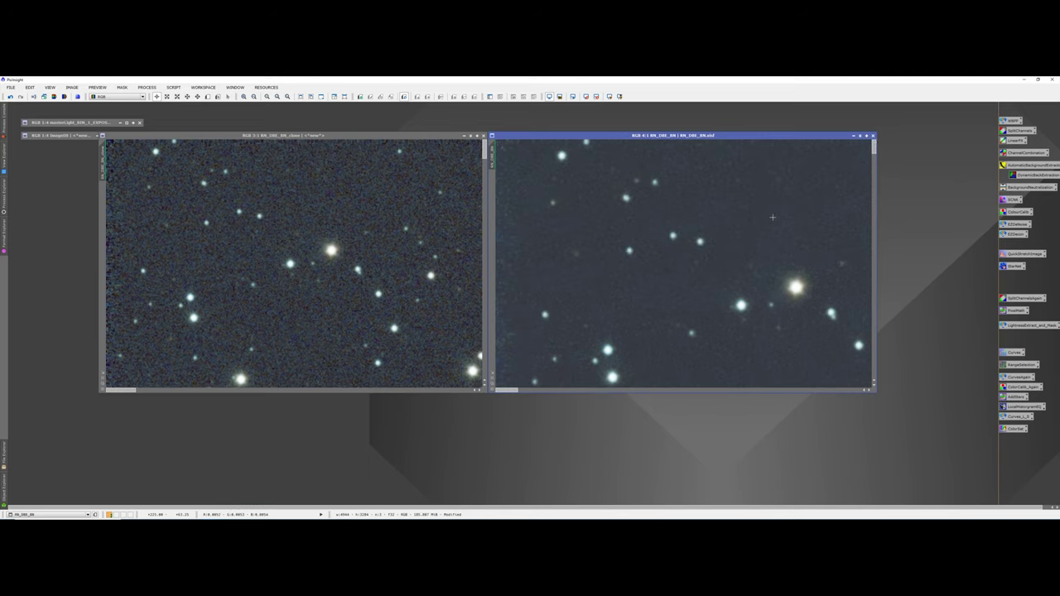
scroll(772, 217, "down", 1)
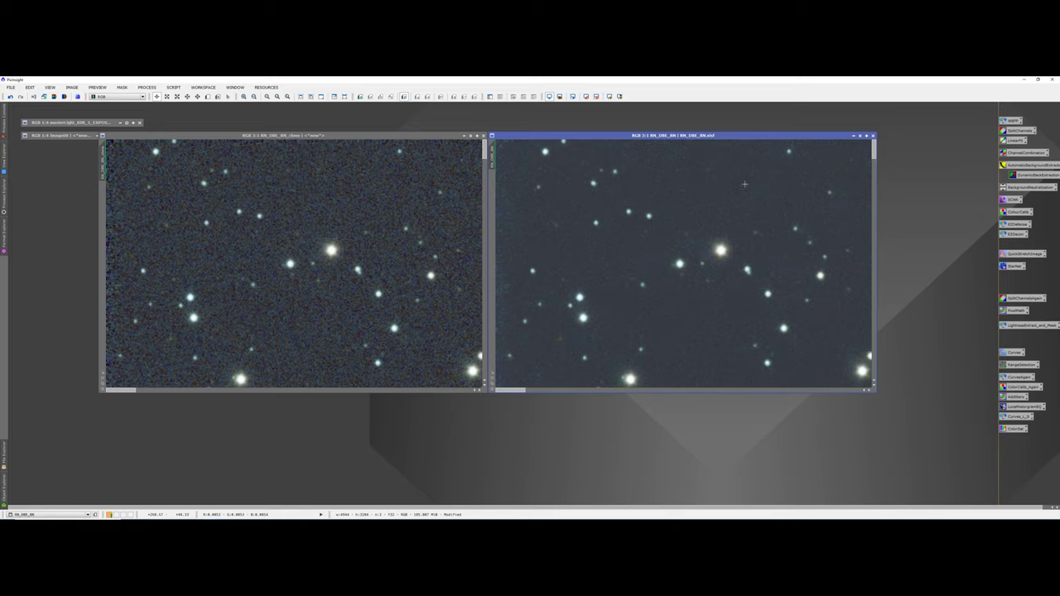
Step: Close the clone and move the denoised image, shown whole at 1:4, back to the middle of the workspace
left_click(478, 135)
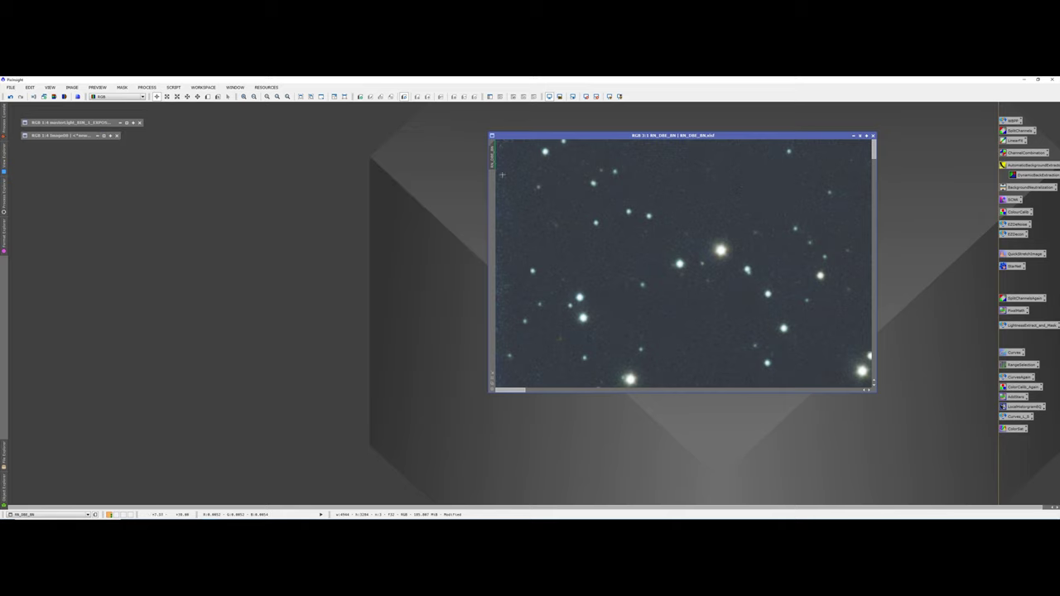
scroll(626, 208, "down", 5)
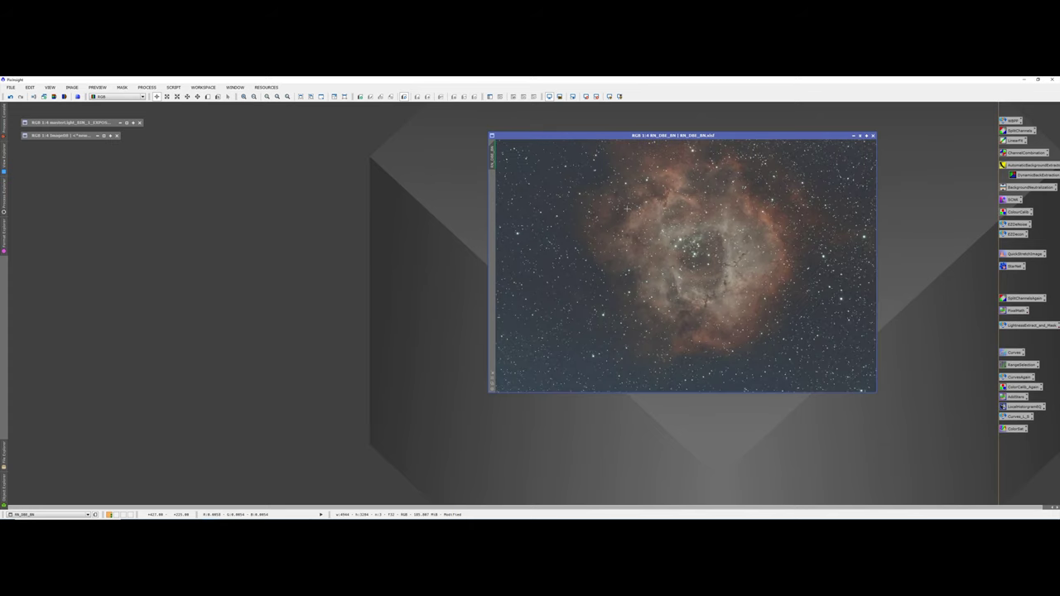
left_click_drag(584, 135, 382, 157)
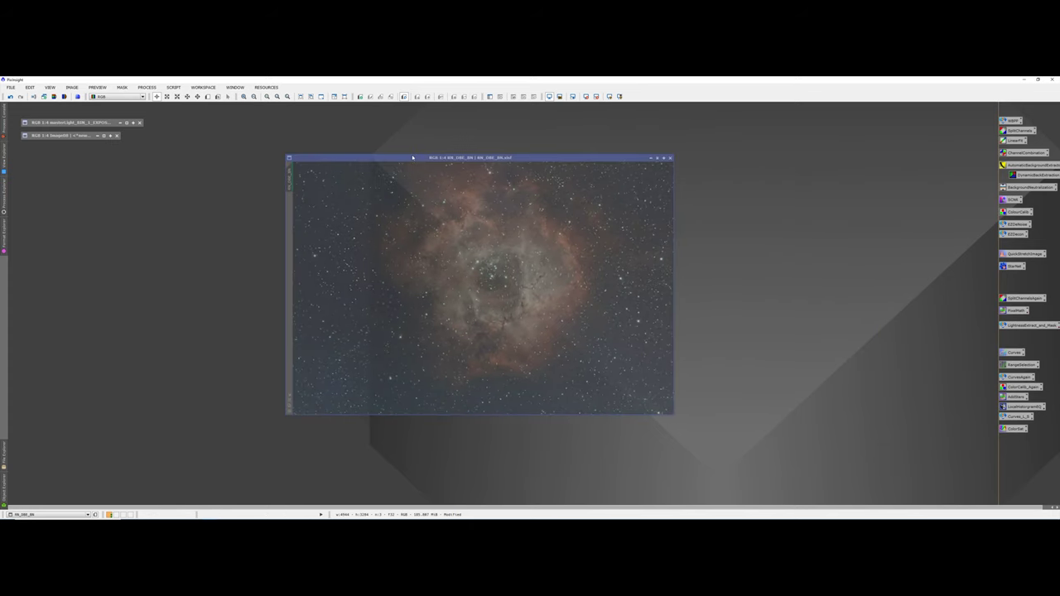
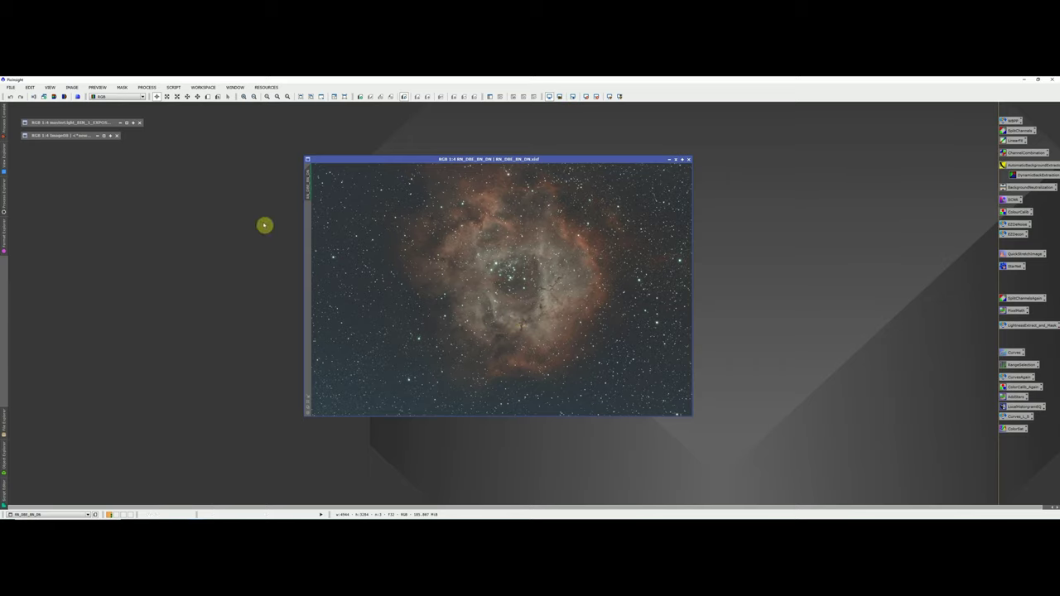
Step: Open the ScreenTransferFunction process
left_click(147, 87)
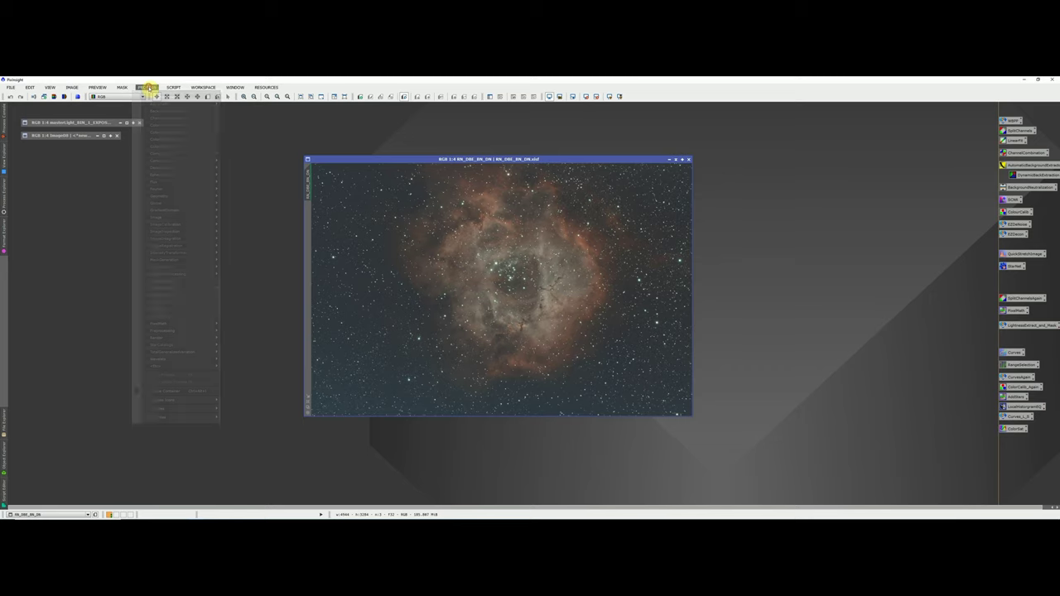
mouse_move(154, 97)
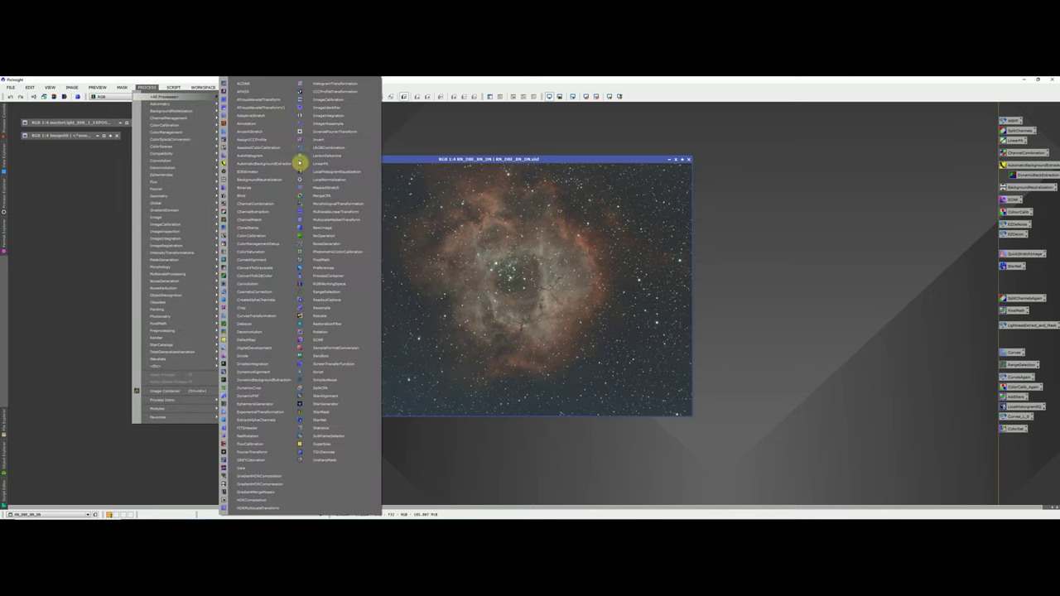
left_click(334, 365)
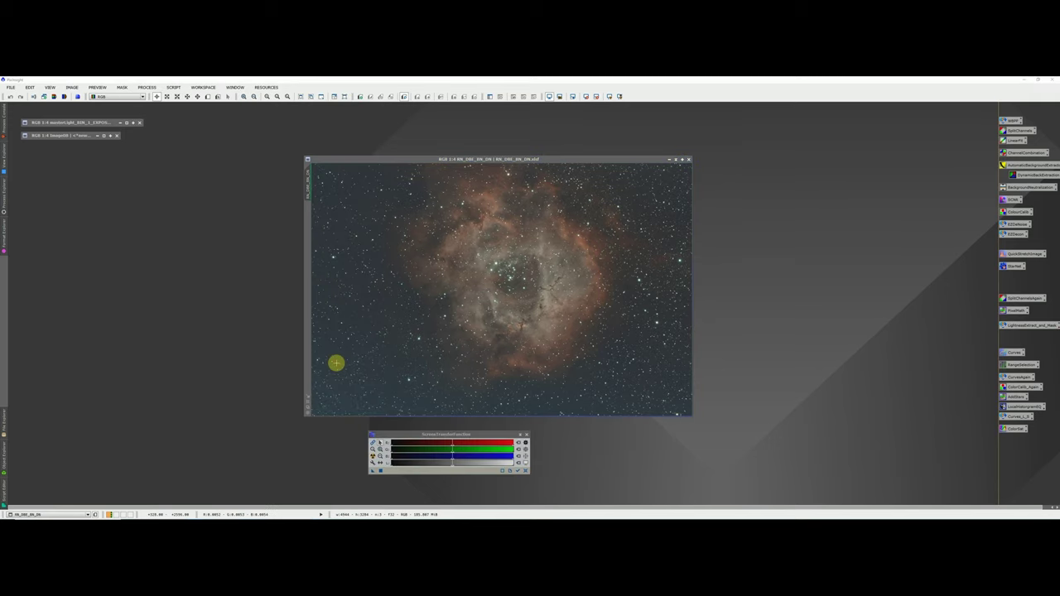
Step: Open HistogramTransformation beside the image and select RN_DBE_BN_DN as its view
left_click(148, 87)
mouse_move(162, 97)
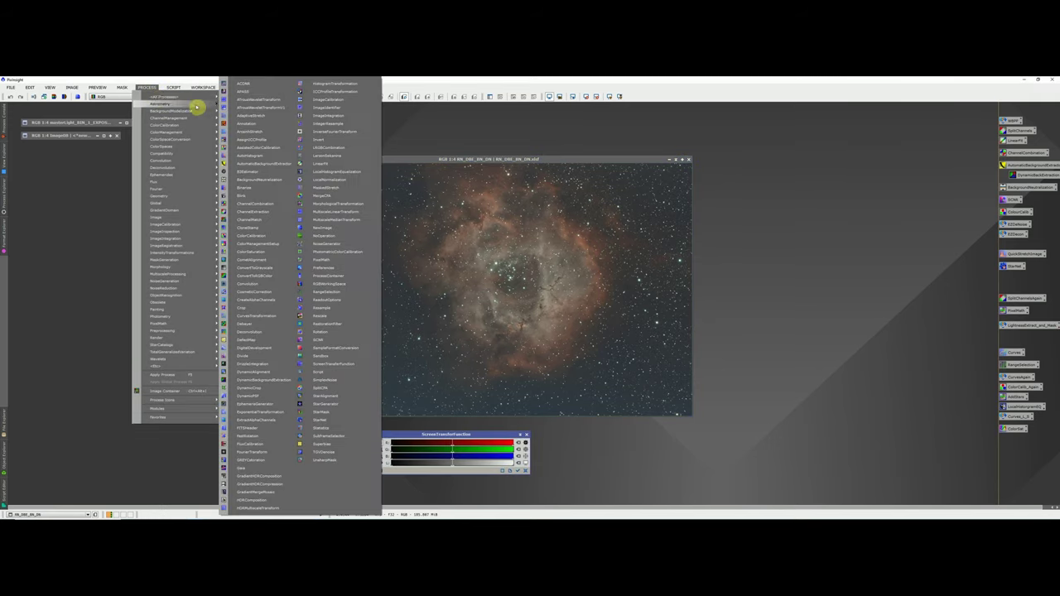
left_click(338, 87)
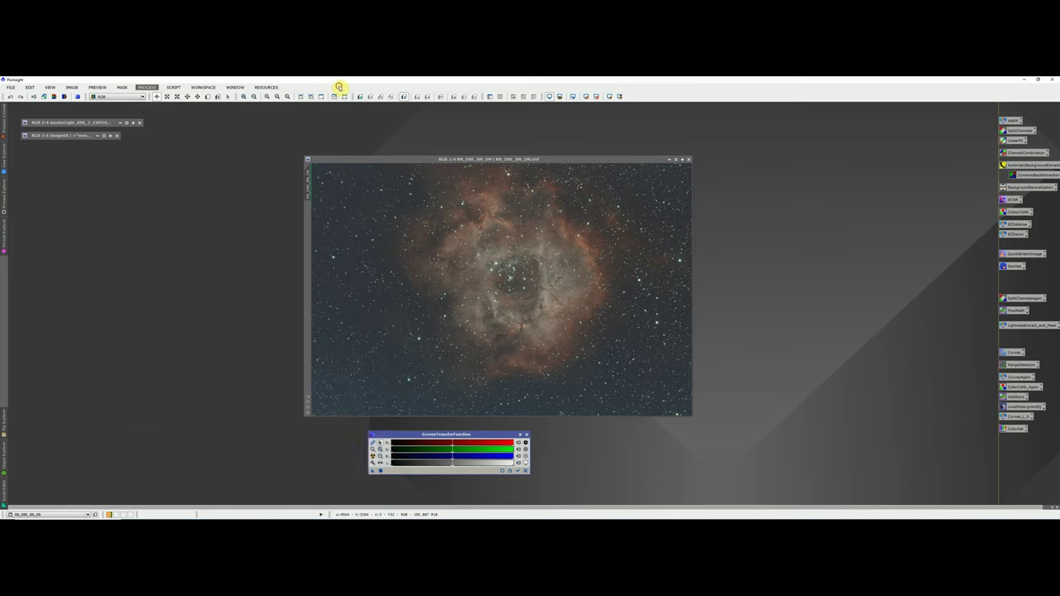
left_click_drag(743, 150, 787, 156)
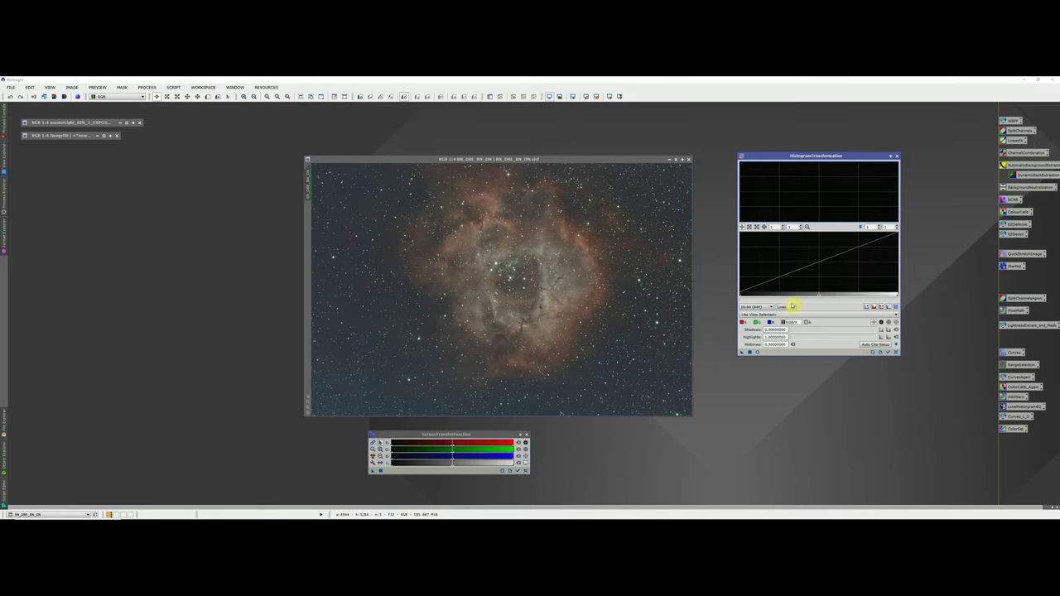
left_click(777, 316)
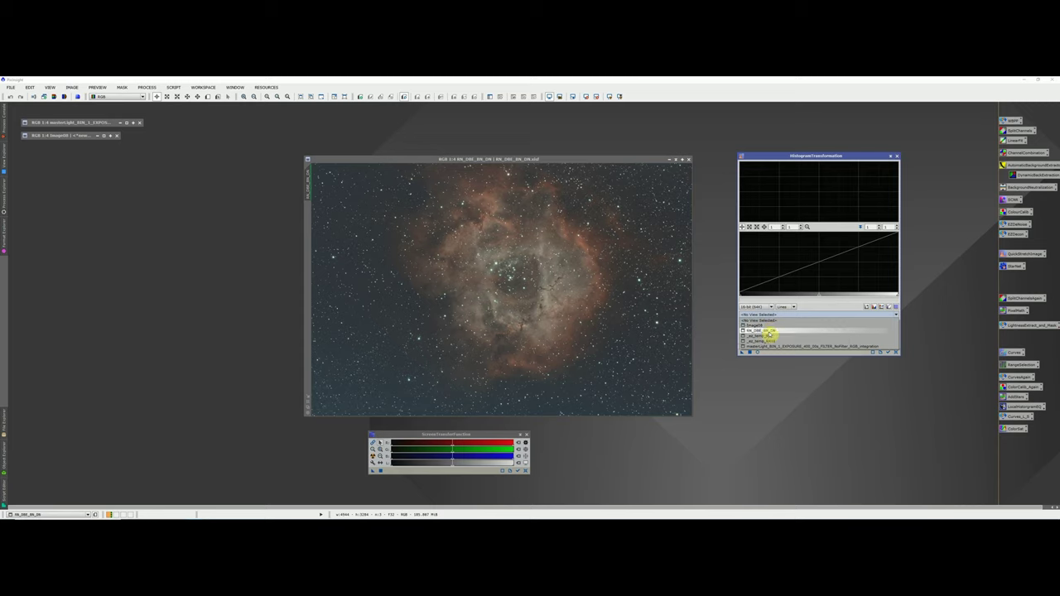
left_click(770, 331)
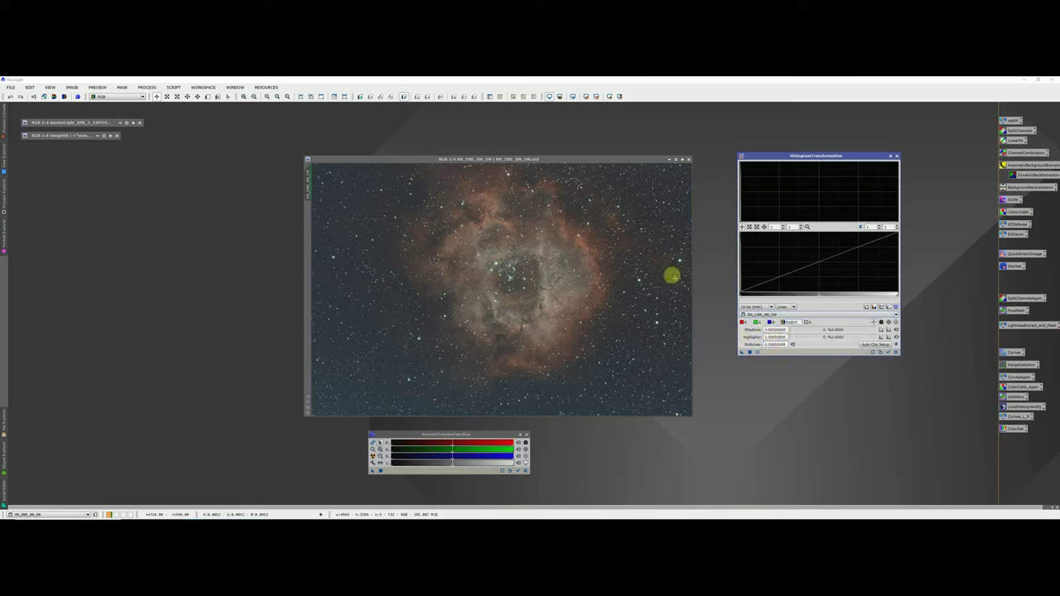
Step: Reset the screen stretch on RN_DBE_BN_DN and apply a fresh automatic stretch with ScreenTransferFunction
left_click(566, 158)
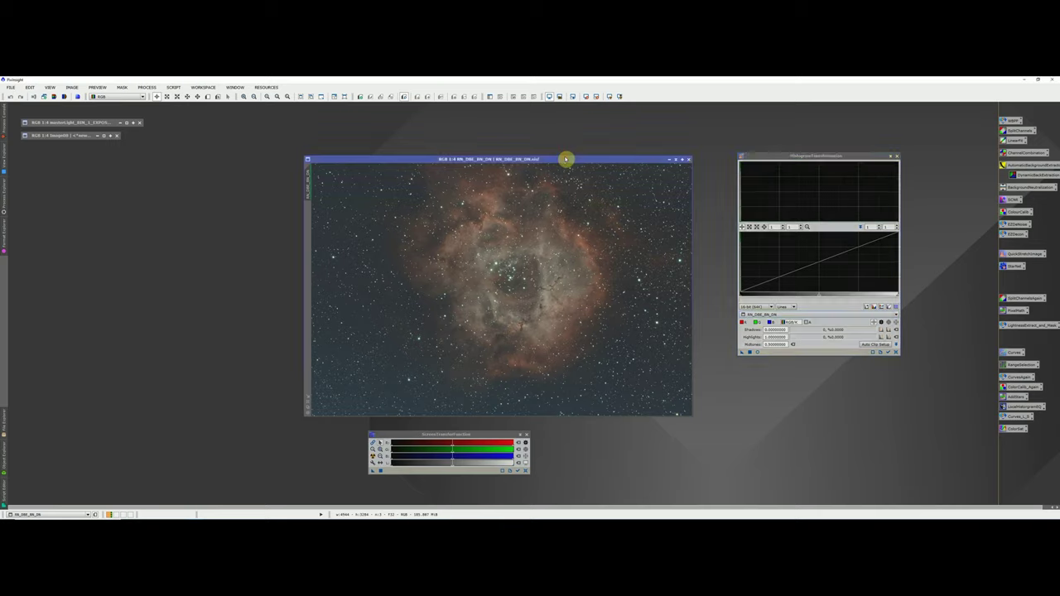
left_click(586, 96)
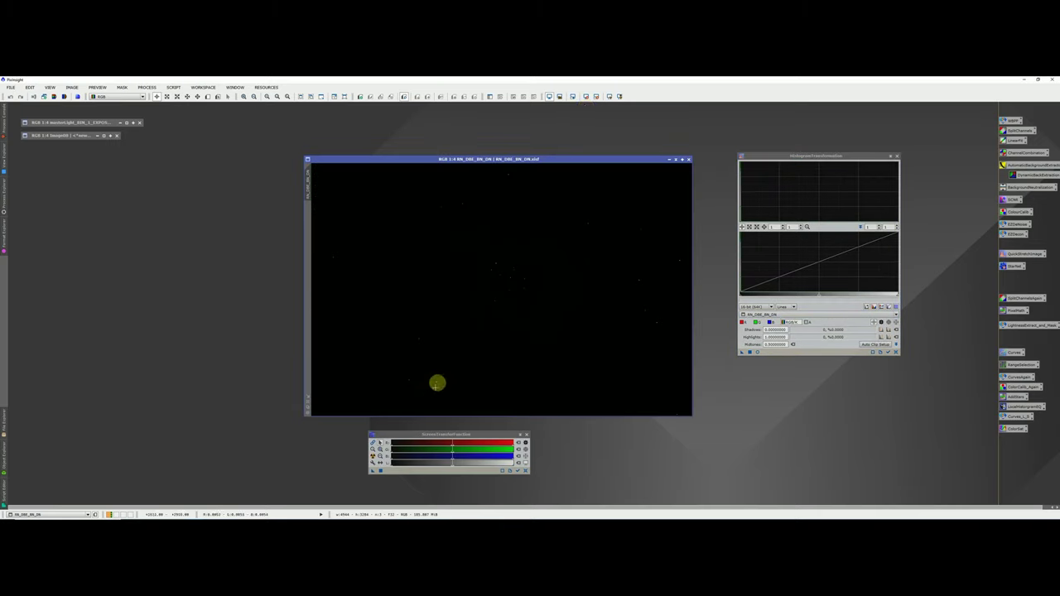
left_click(373, 455)
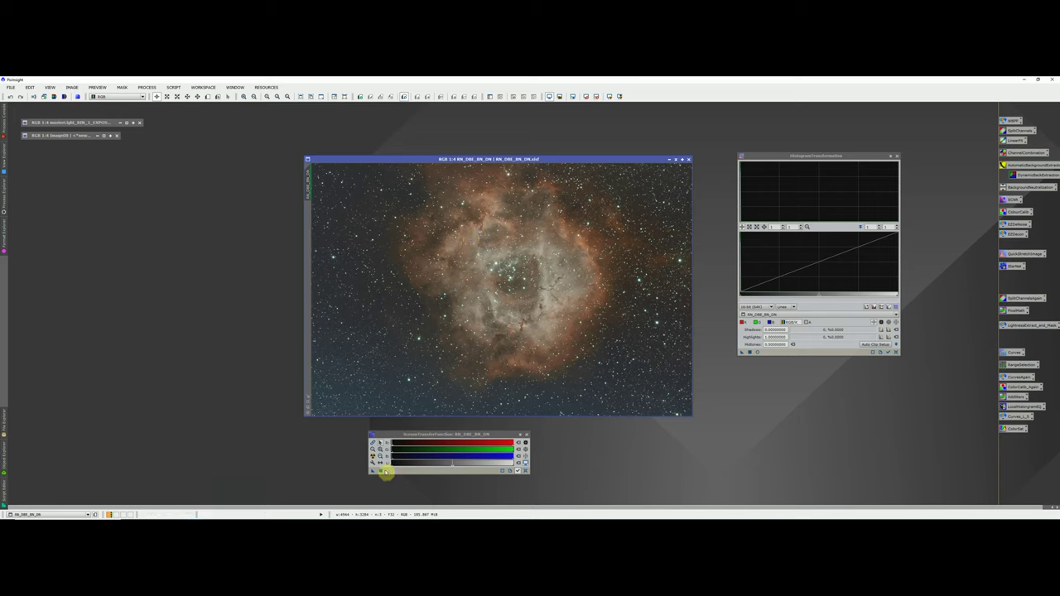
Step: Transfer the automatic stretch to HistogramTransformation, reset the screen stretch on RN_DBE_BN_DN, and apply the histogram stretch permanently to the image
left_click(374, 474)
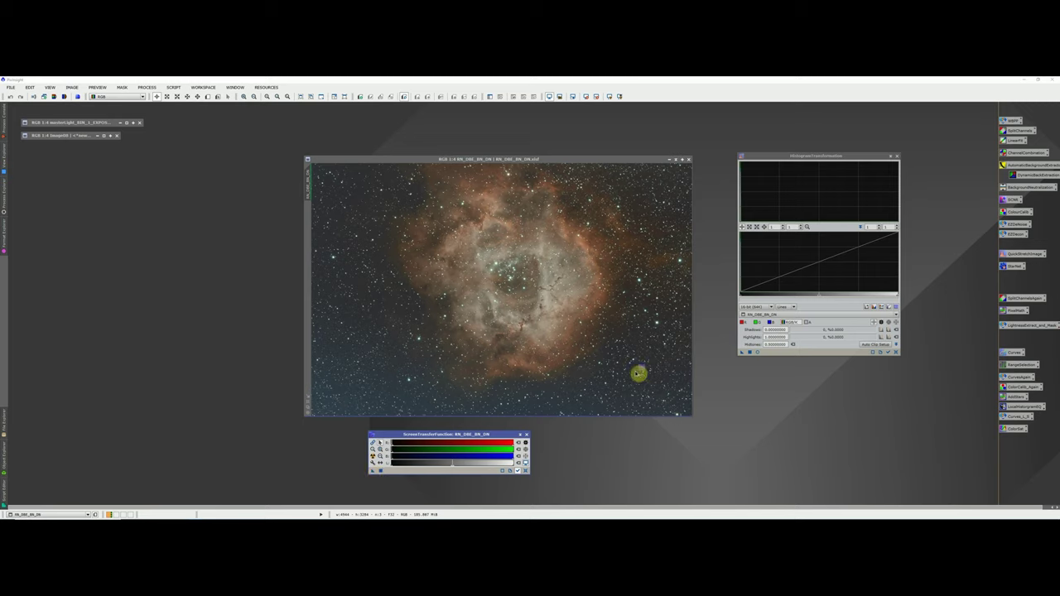
left_click(804, 354)
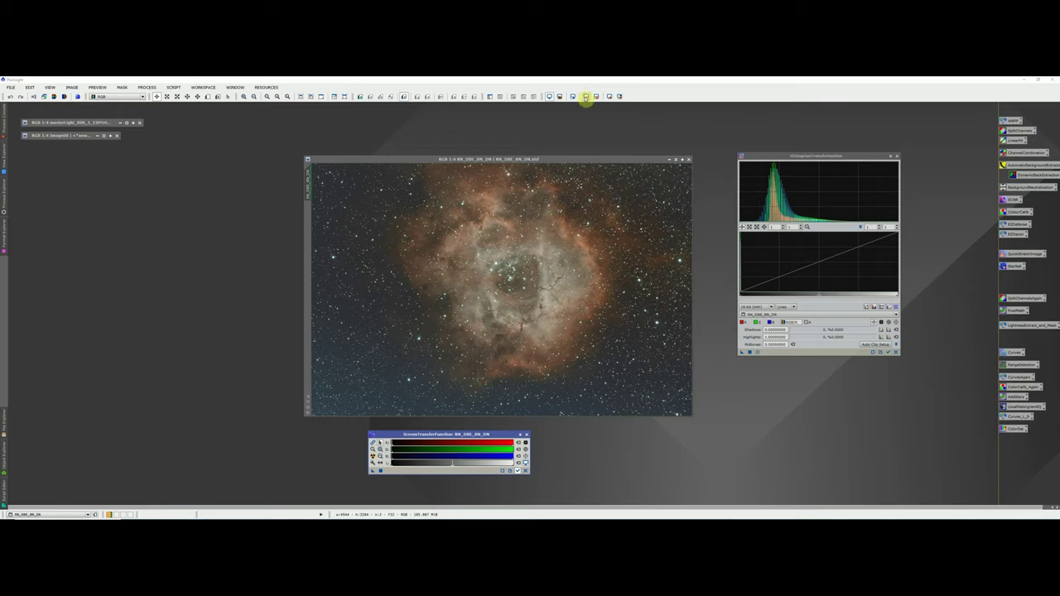
left_click(586, 97)
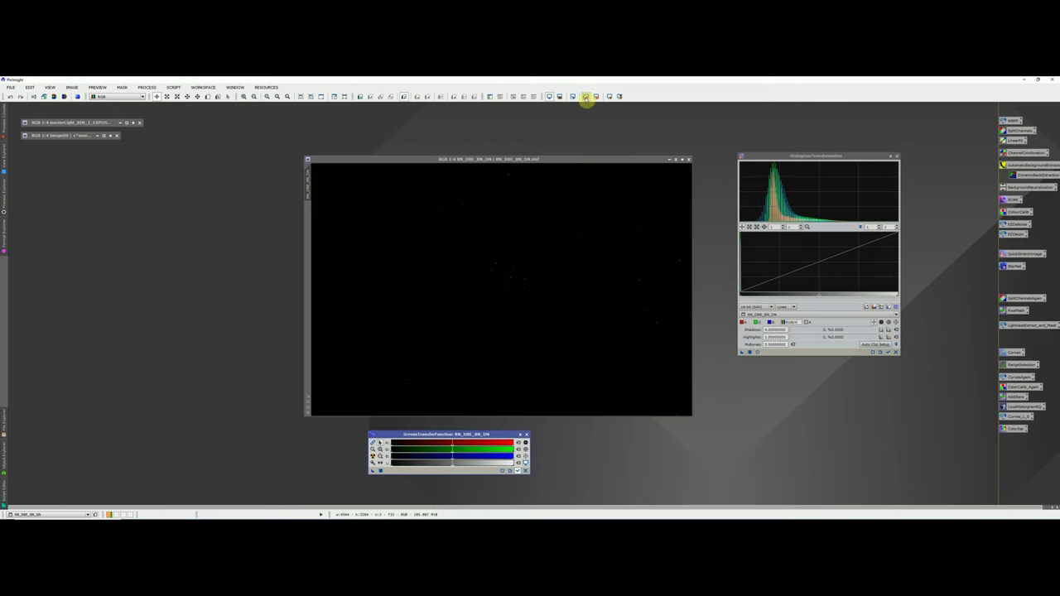
left_click_drag(742, 353, 509, 275)
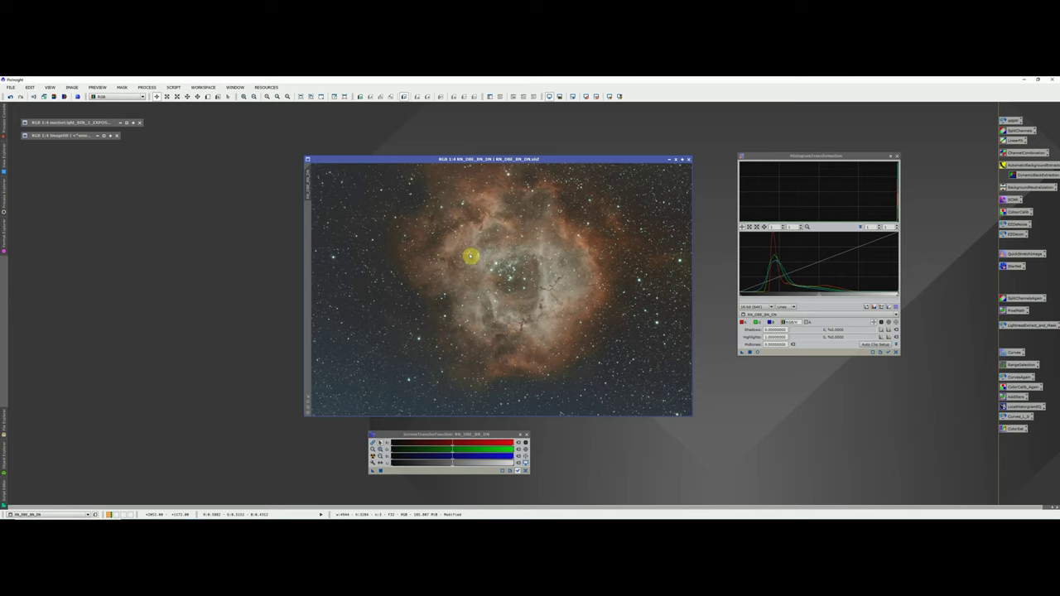
Step: Change the stretched image's identifier to RN_DBE_BN_DN_STR
left_click_drag(308, 189, 537, 310)
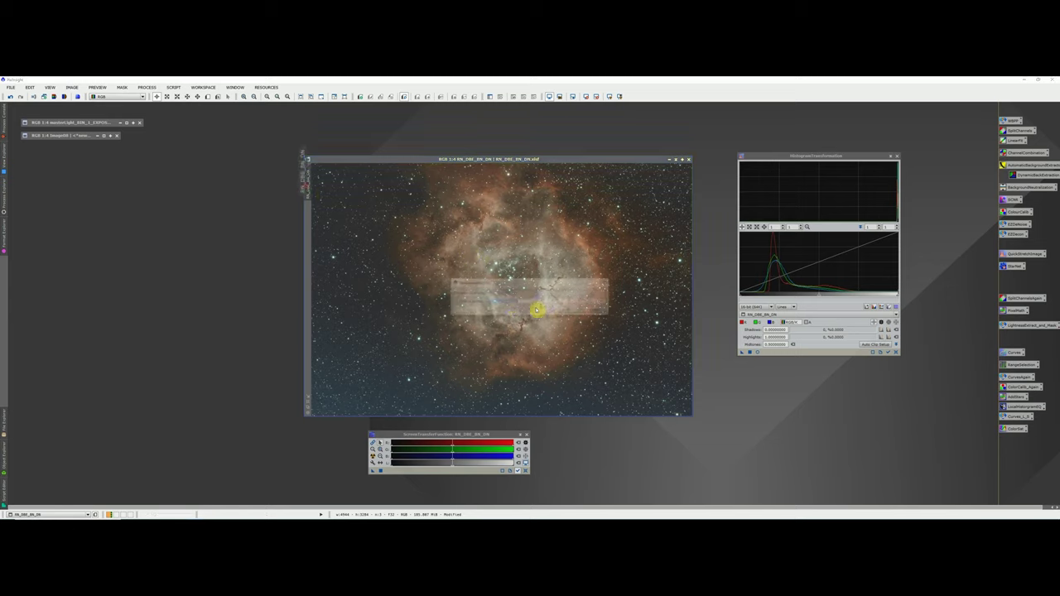
left_click(525, 302)
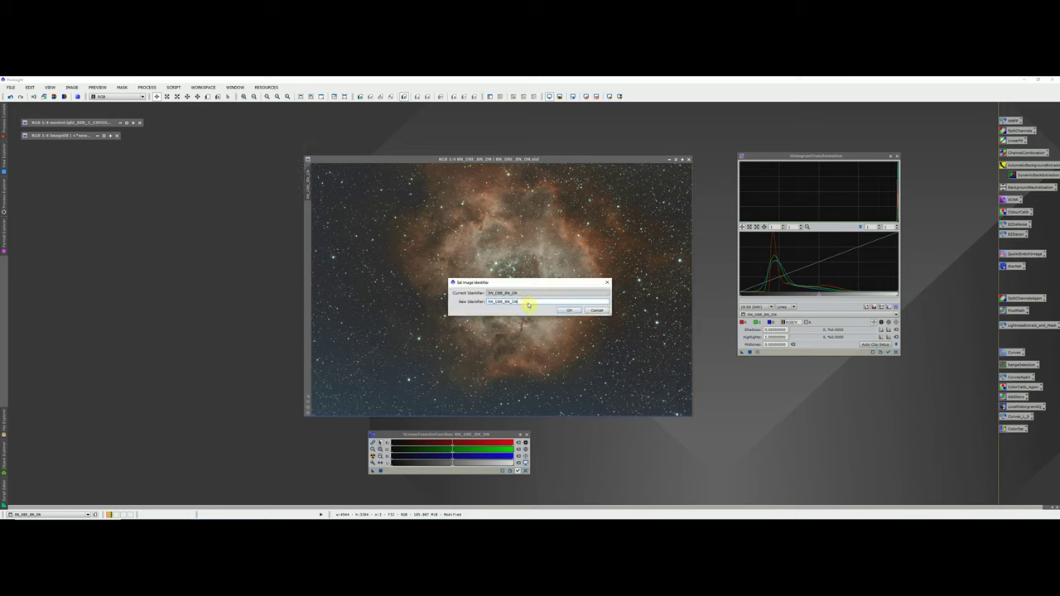
type("_STR")
key("Return")
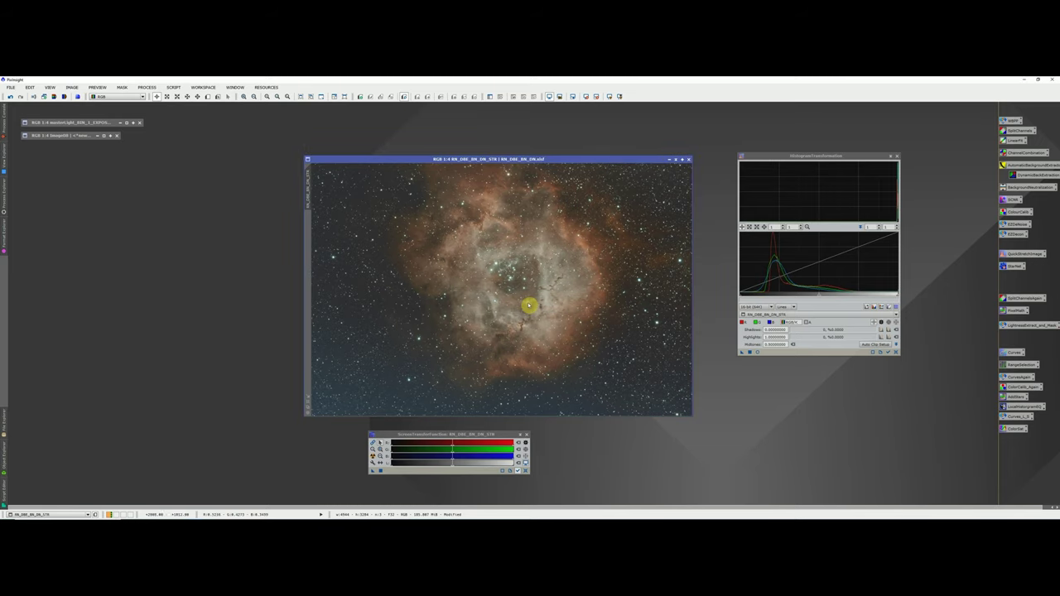
Step: Save the stretched image as a new XISF file named RN_DBE_BN_DN_STR, accepting the default format options
left_click(10, 87)
left_click(25, 147)
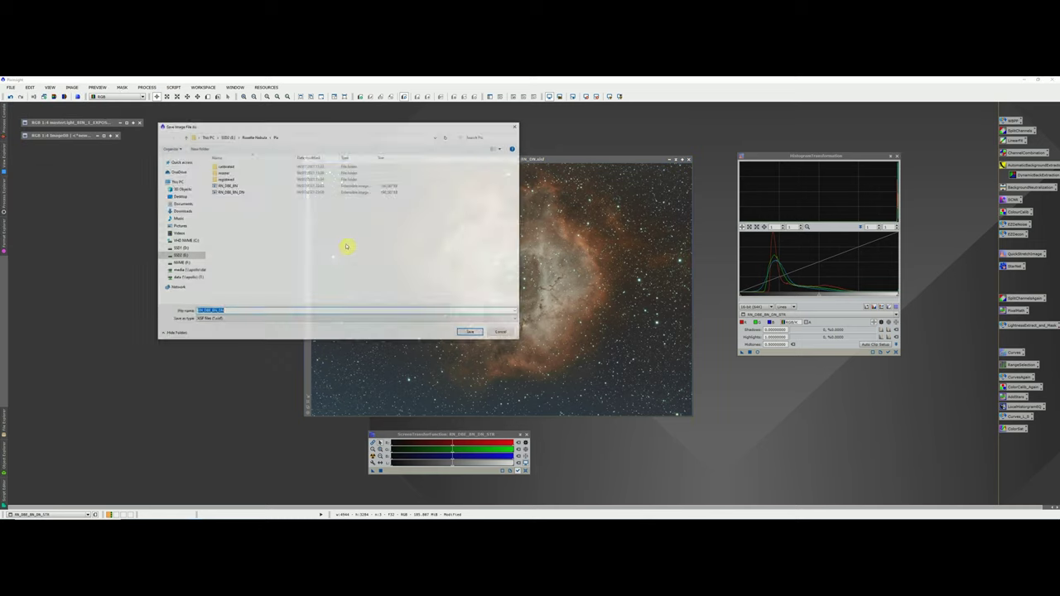
left_click(235, 311)
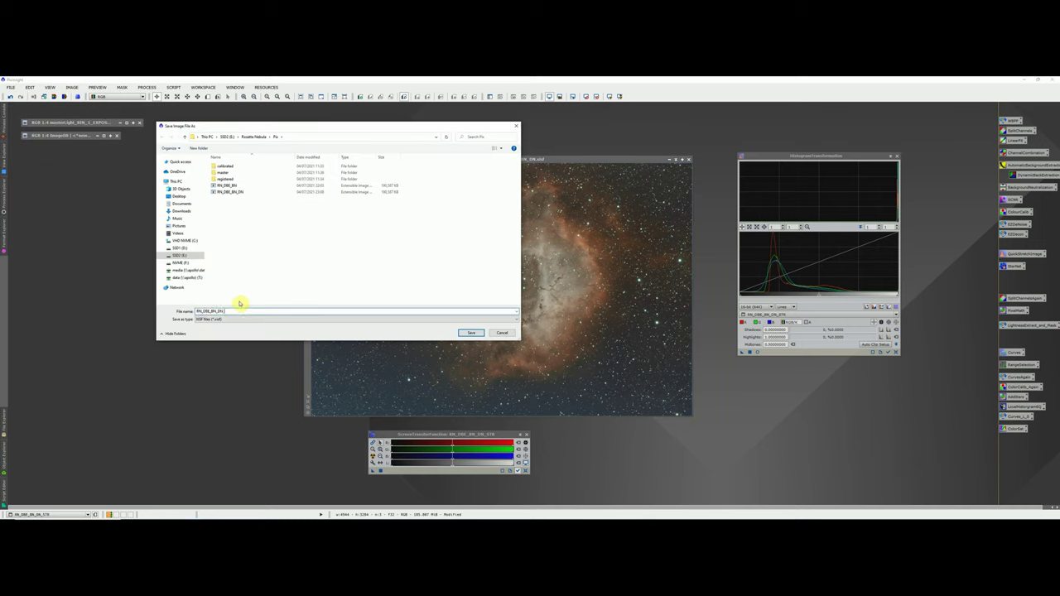
type("_STR")
key("Return")
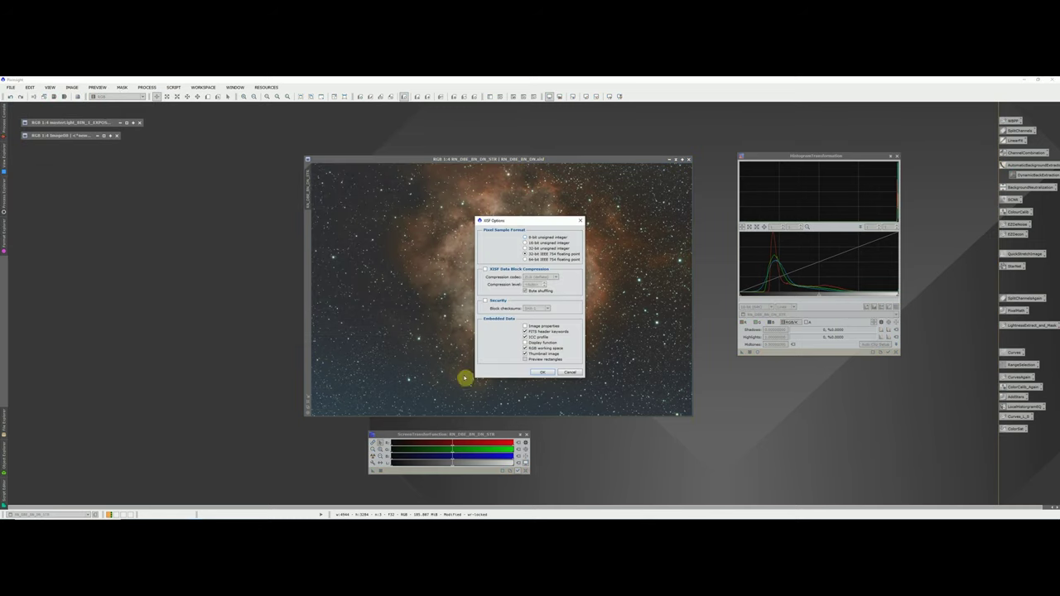
left_click(542, 373)
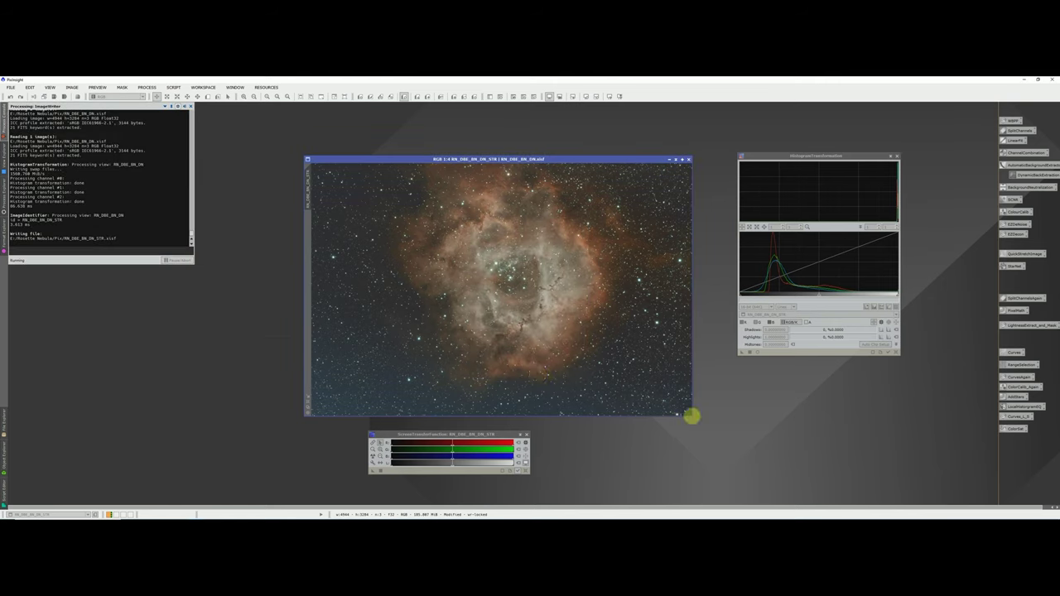
Step: Close ScreenTransferFunction and HistogramTransformation, and open the StarNet process beside the image
left_click(527, 435)
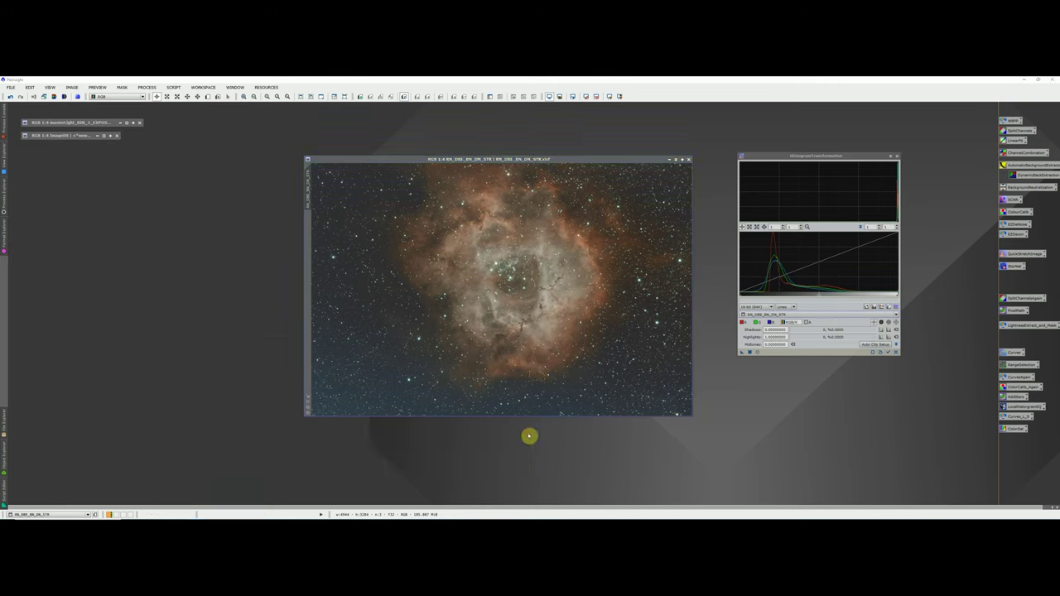
left_click(897, 158)
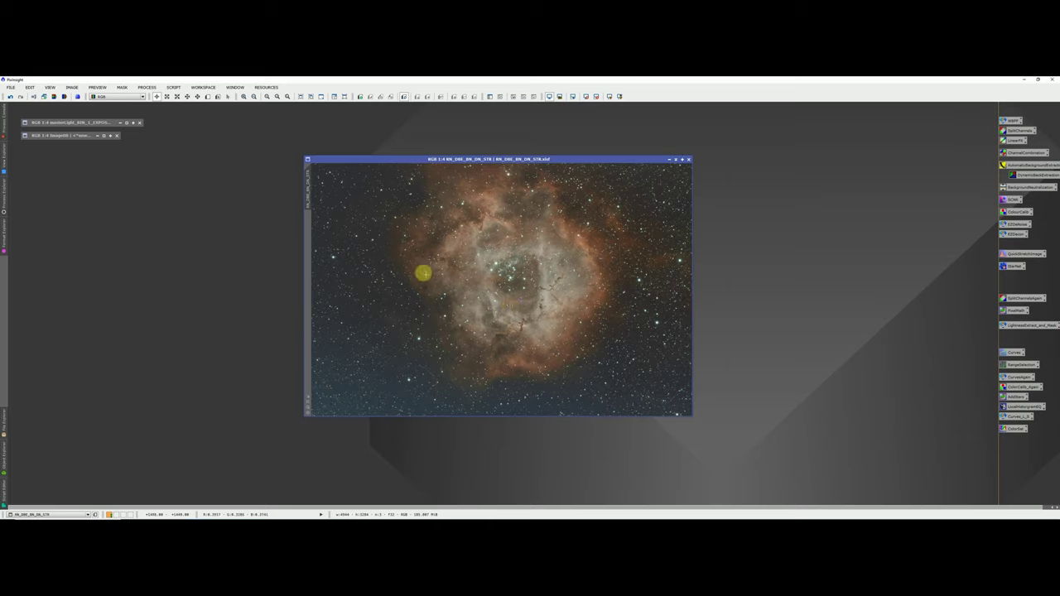
left_click(150, 89)
mouse_move(163, 97)
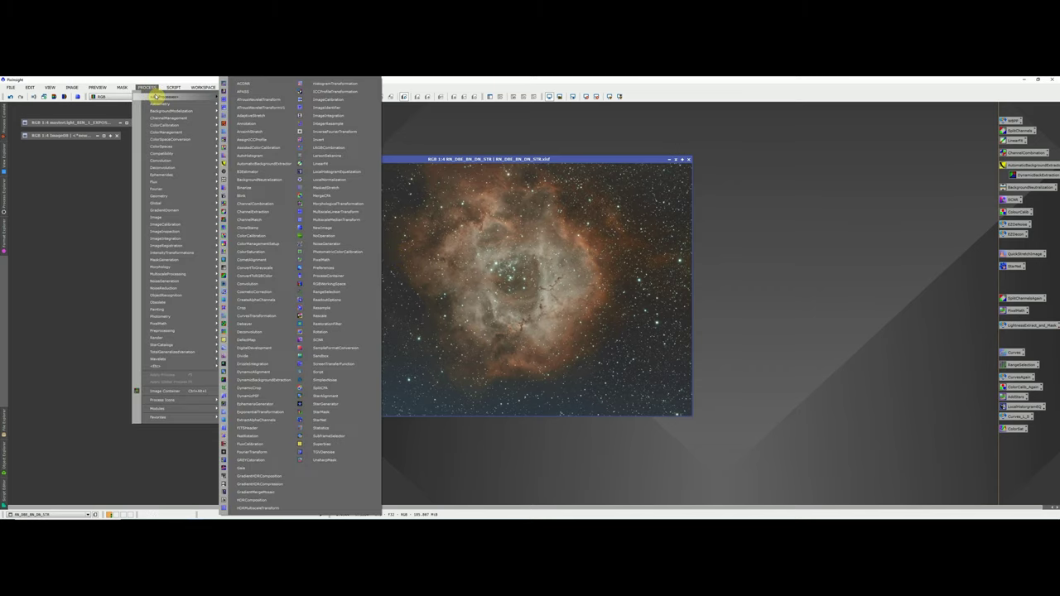
left_click(330, 420)
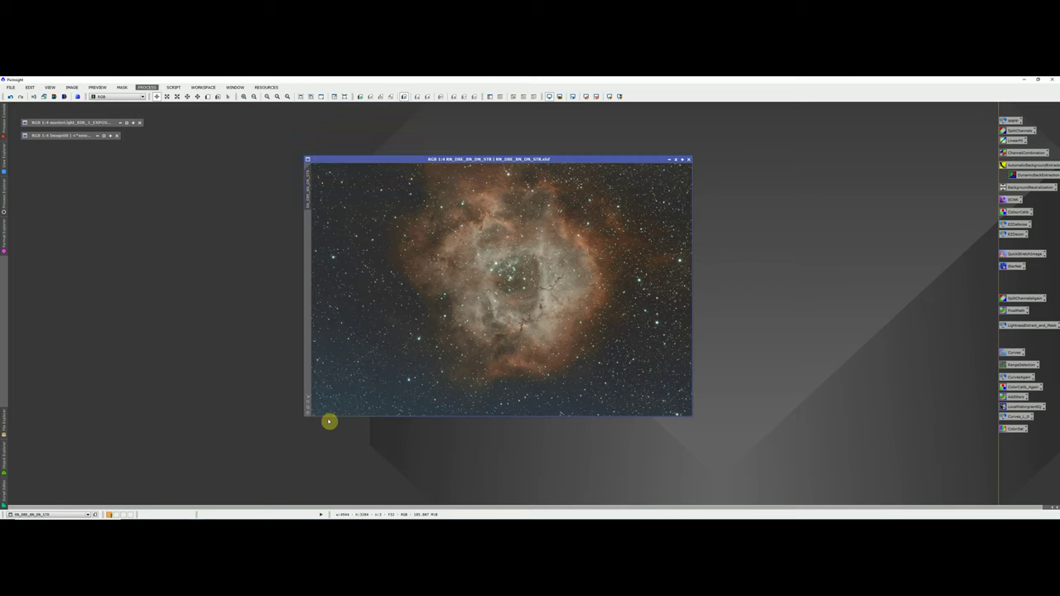
left_click_drag(696, 166, 764, 160)
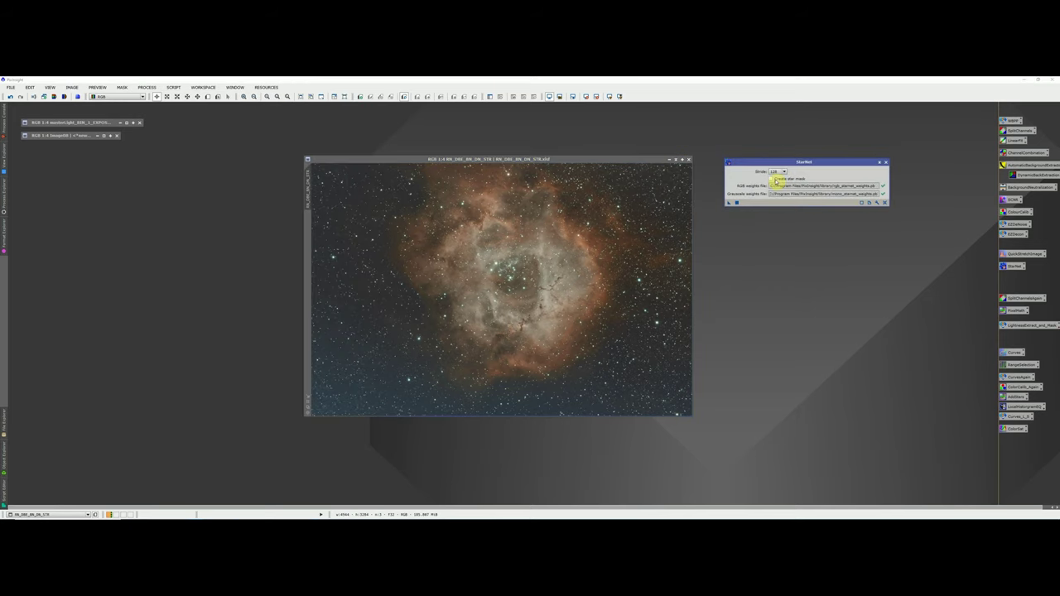
Step: Run StarNet on the stretched image with star mask creation enabled and the stride set to 32
left_click(771, 179)
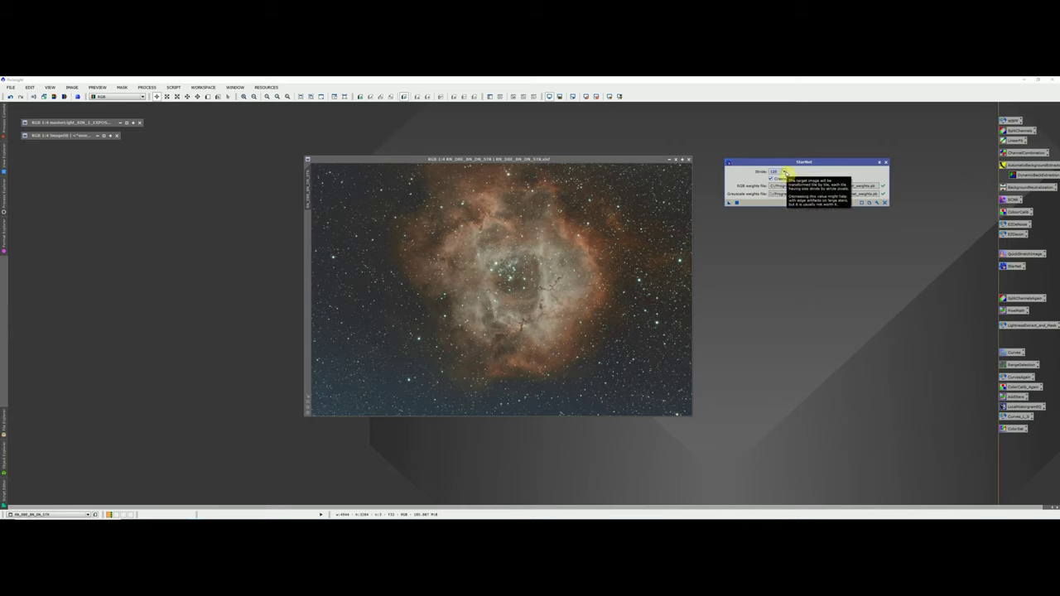
left_click(784, 172)
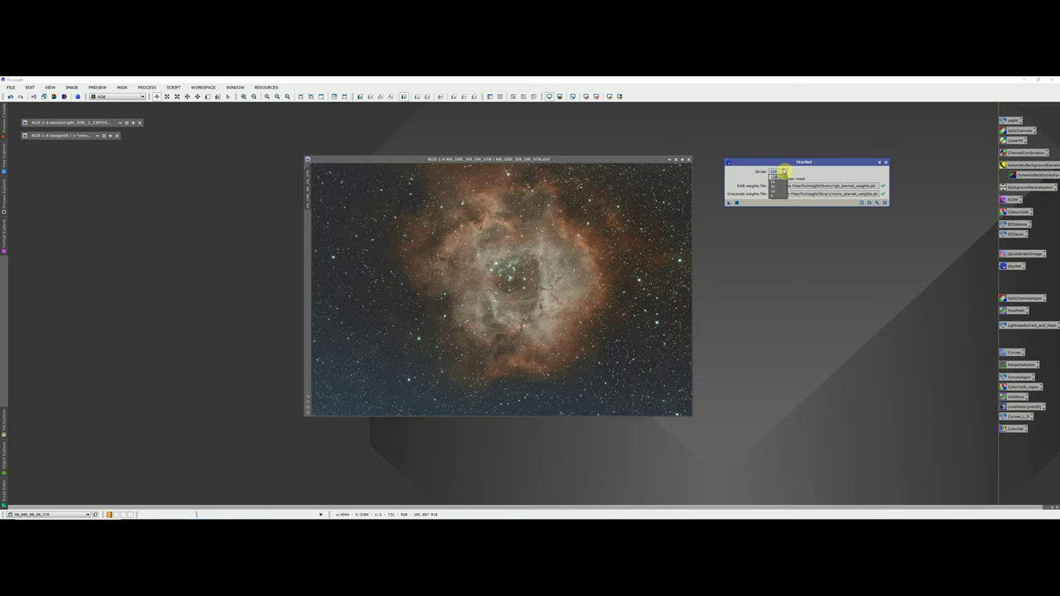
left_click(773, 186)
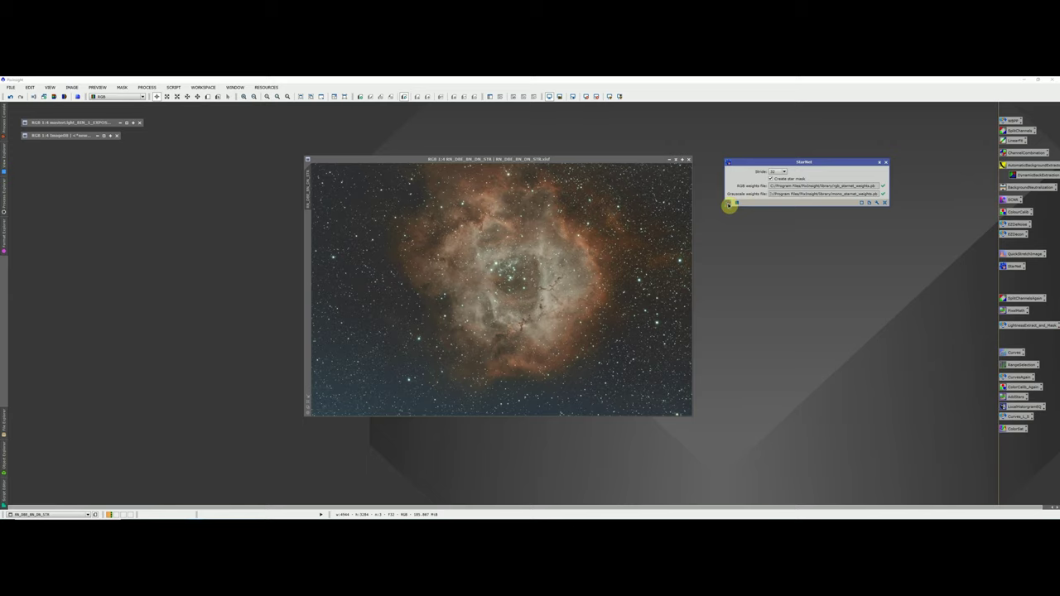
left_click_drag(728, 205, 477, 255)
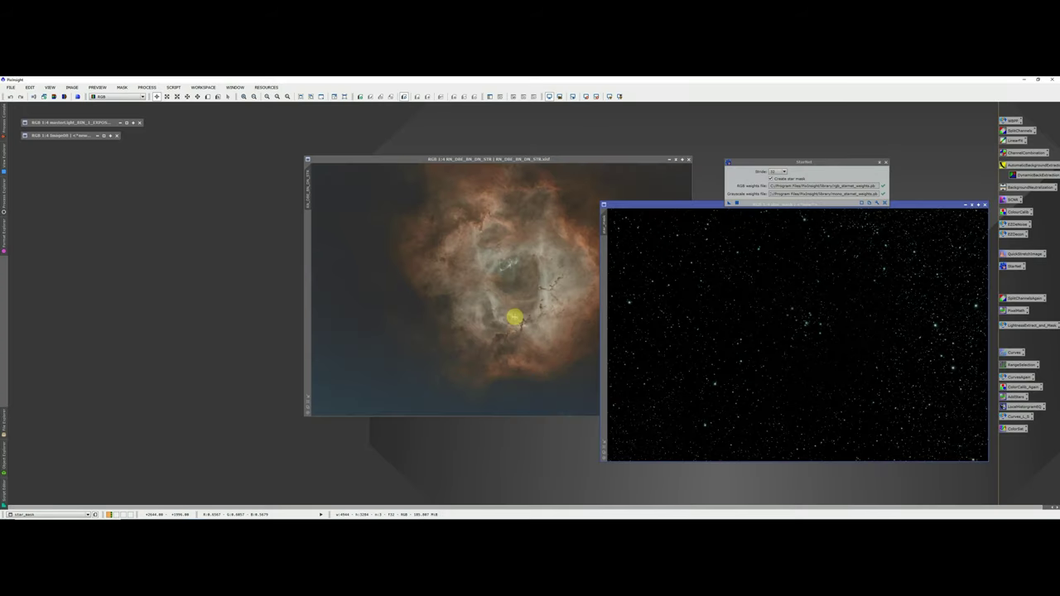
Step: Collapse the star_mask image, park it beside the starless image, and close StarNet
left_click_drag(635, 208, 562, 213)
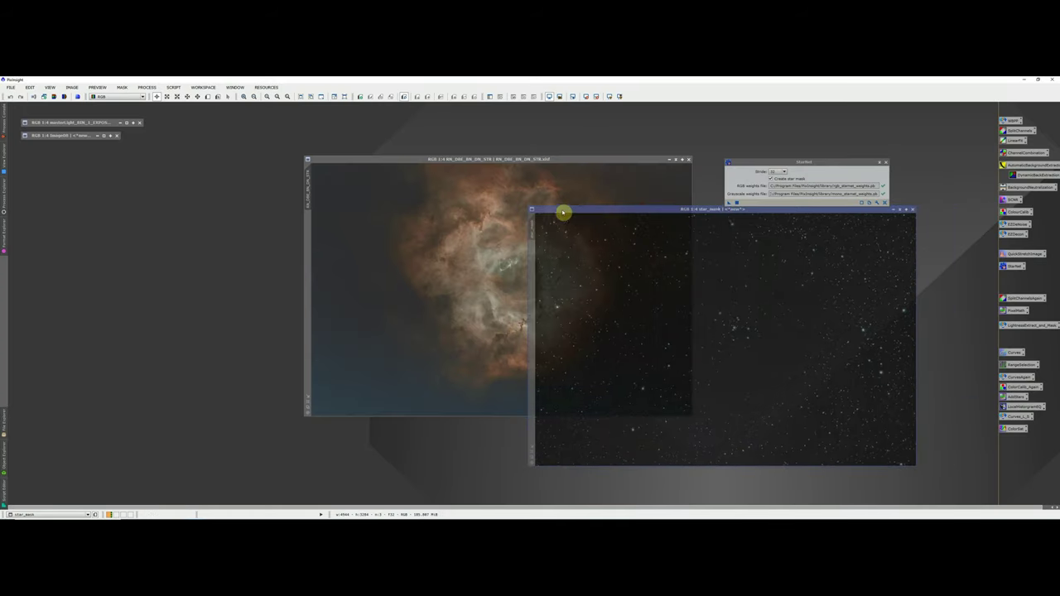
left_click(883, 208)
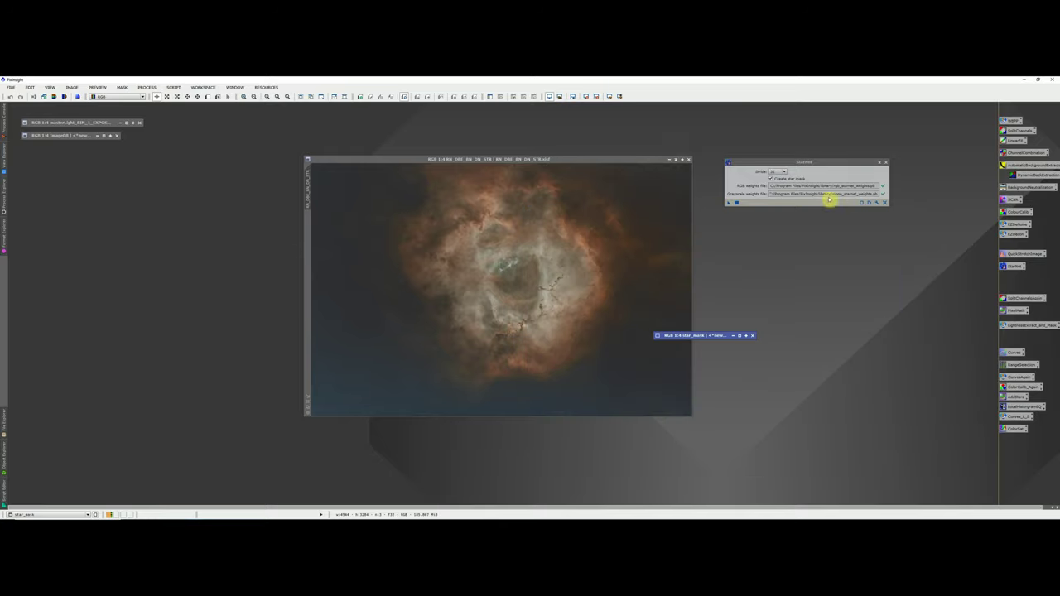
left_click_drag(769, 222, 772, 218)
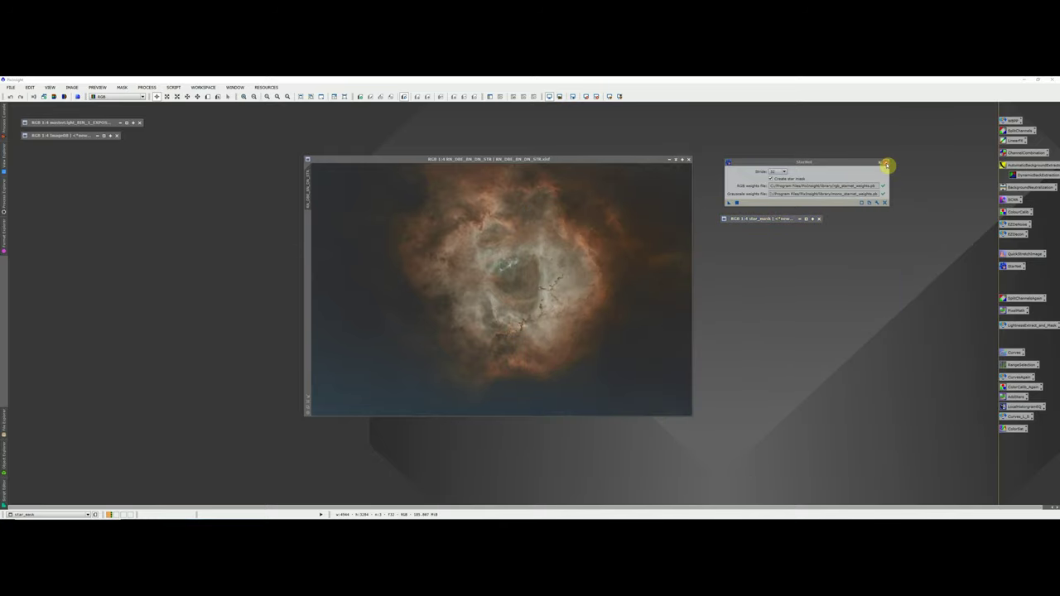
left_click(884, 163)
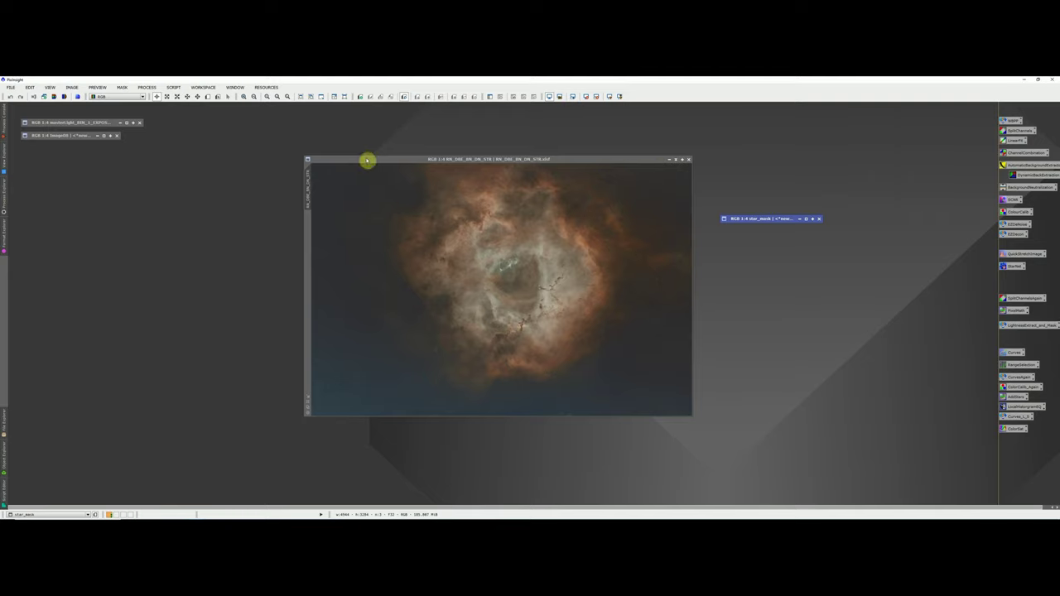
Step: Rename the starless image's identifier as RN and split it into separate red, green and blue channel images arranged side by side
double_click(306, 202)
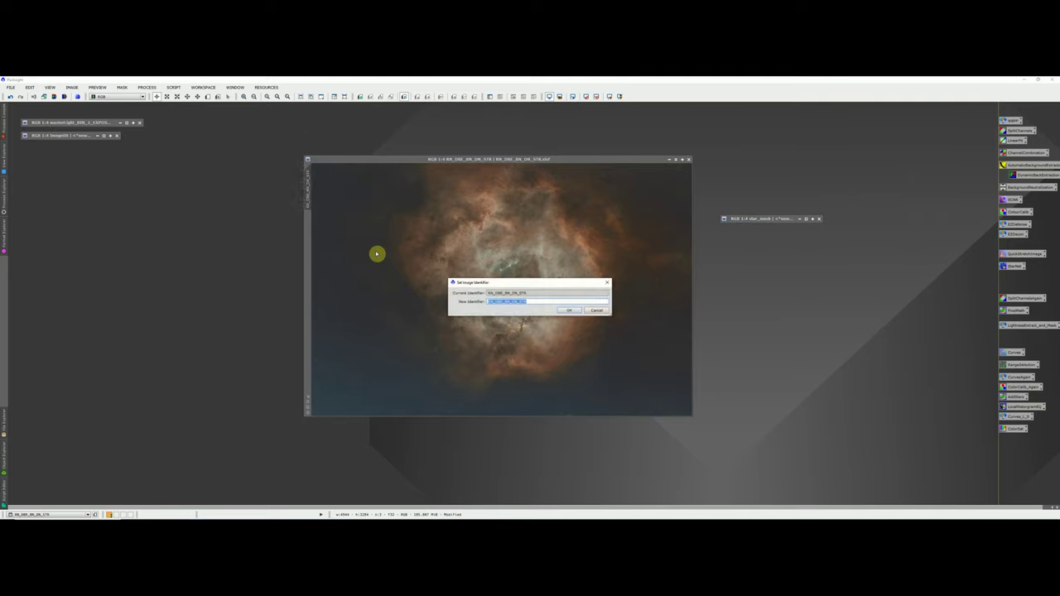
type("RN")
key("Return")
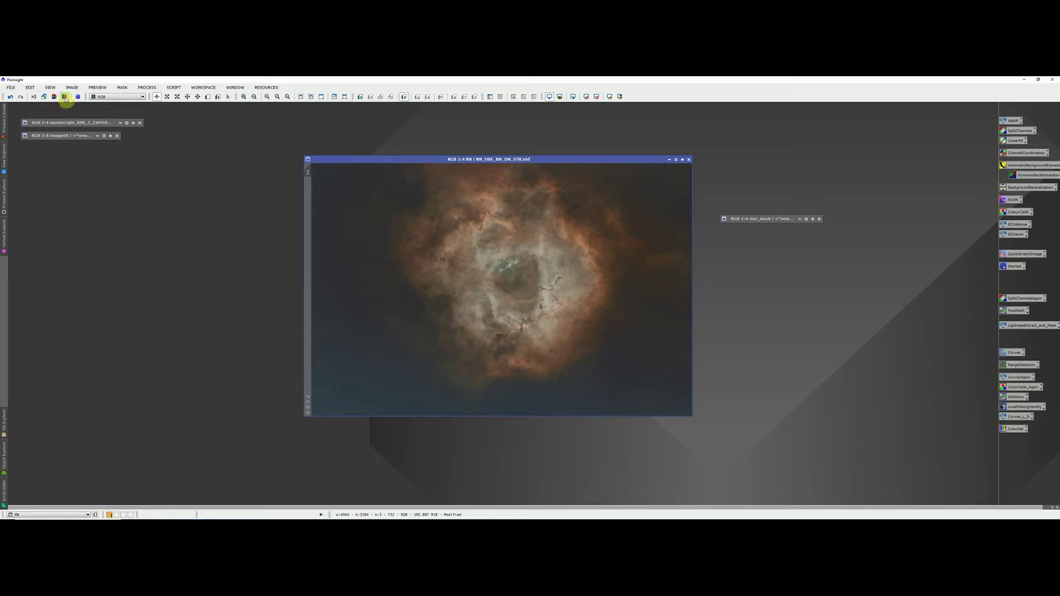
left_click(63, 97)
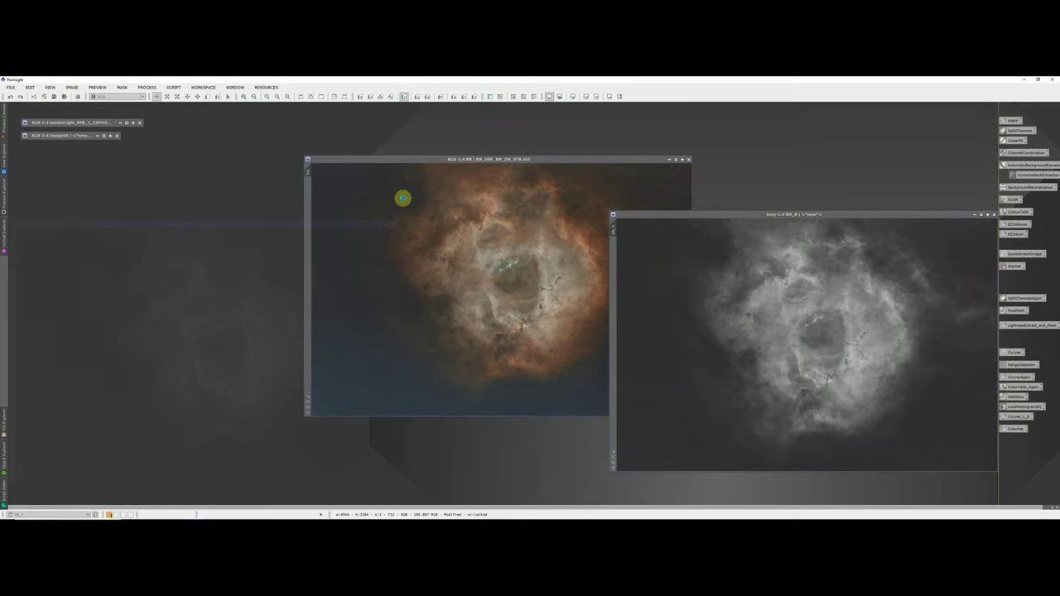
left_click_drag(218, 226, 537, 222)
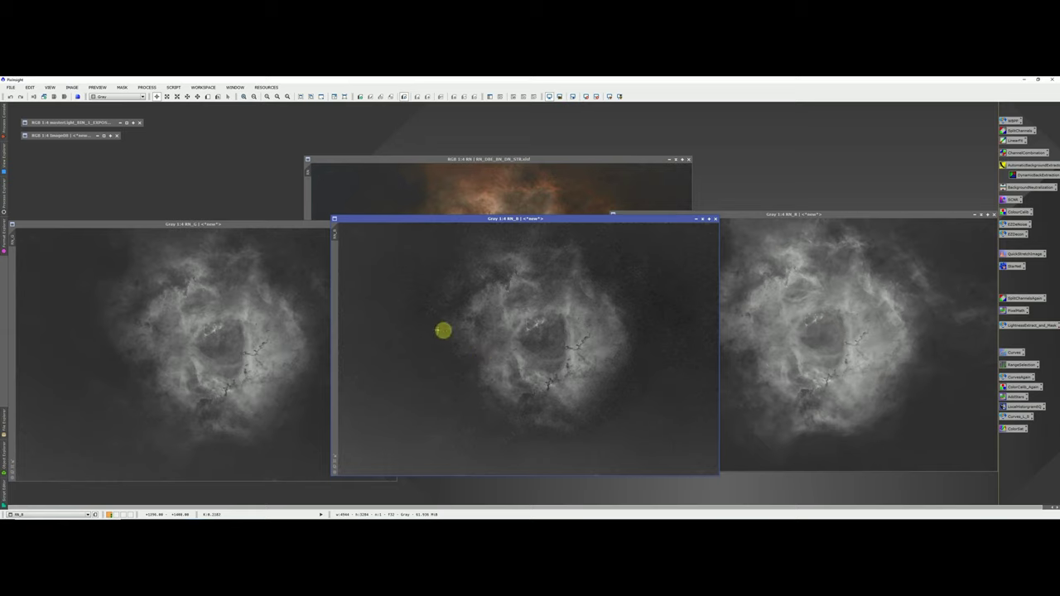
Step: In PixelMath, enter RN_G as the first term of the sum with the weighted channel and apply the expression to create a new image
left_click(144, 87)
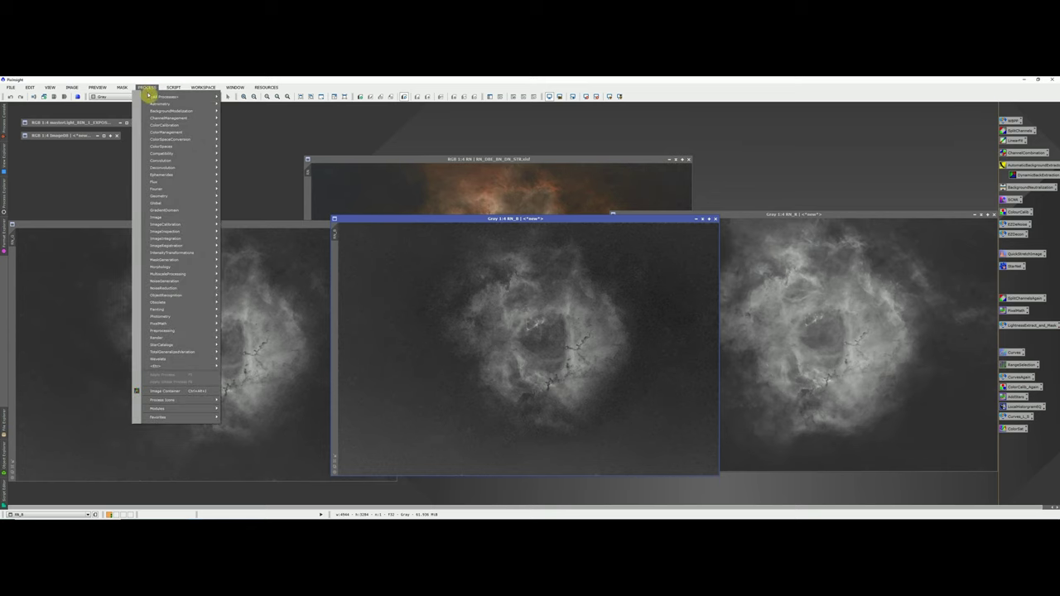
mouse_move(154, 97)
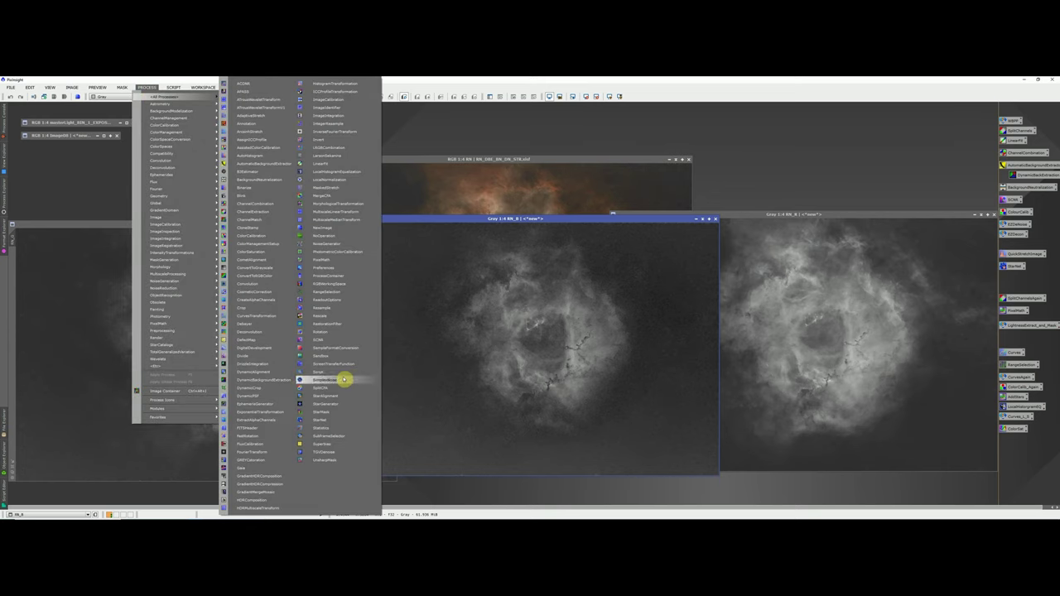
left_click(322, 261)
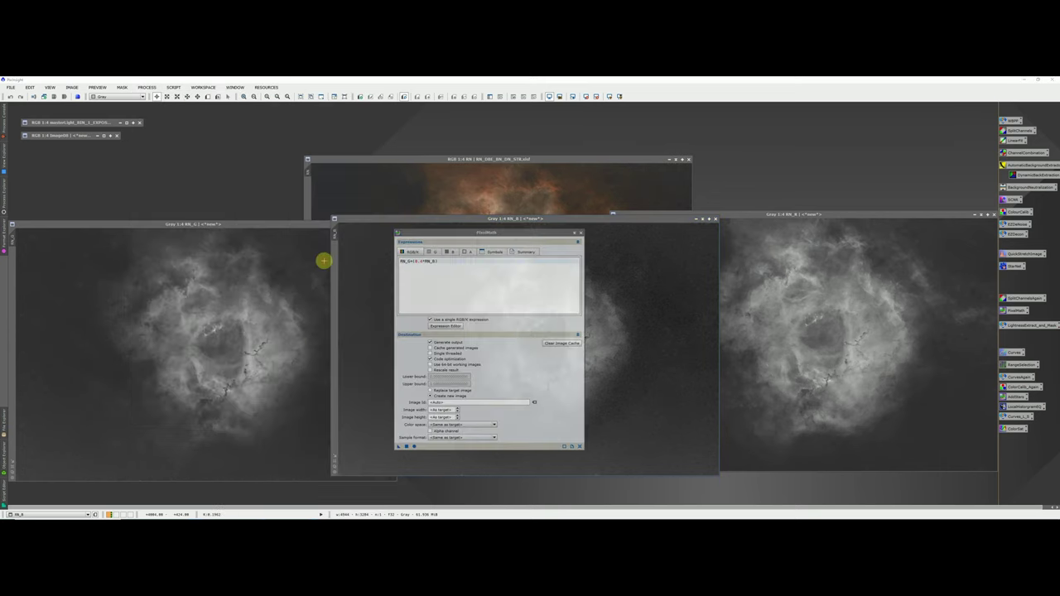
left_click(437, 262)
left_click_drag(438, 262, 401, 262)
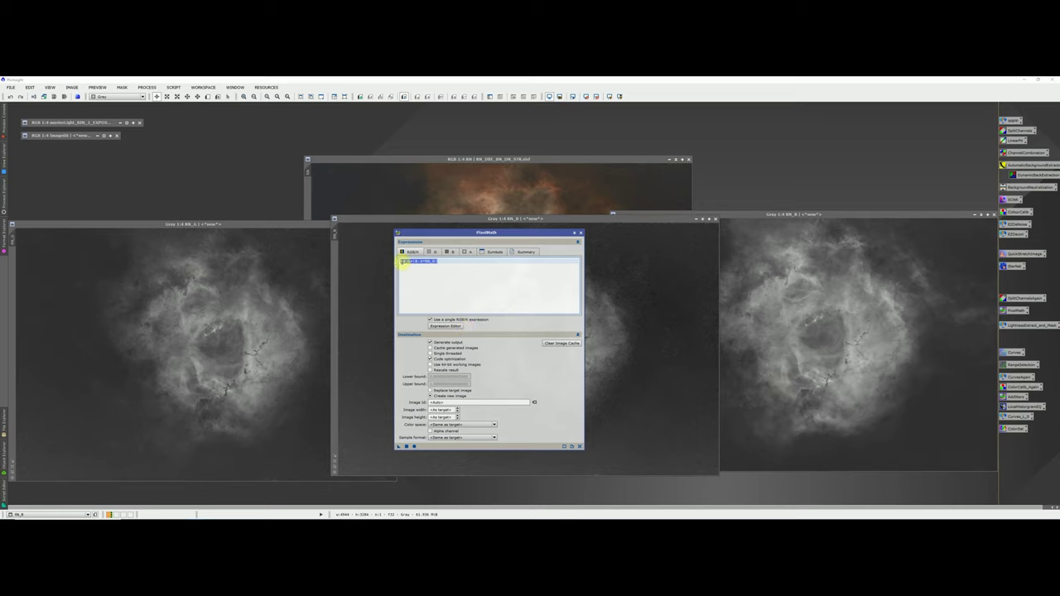
left_click(407, 261)
key("BackSpace")
key("BackSpace")
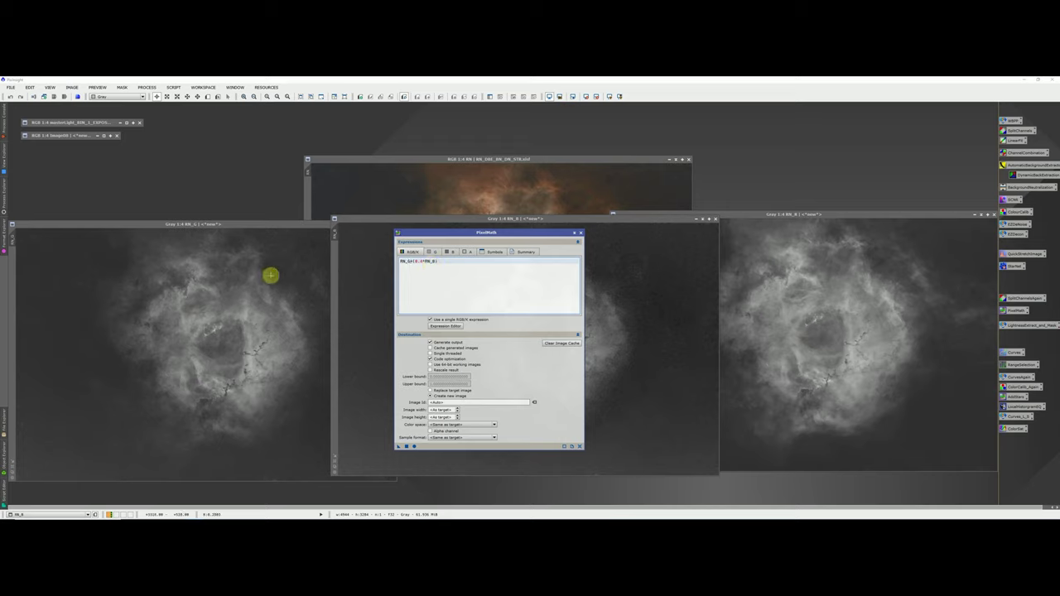
type("G")
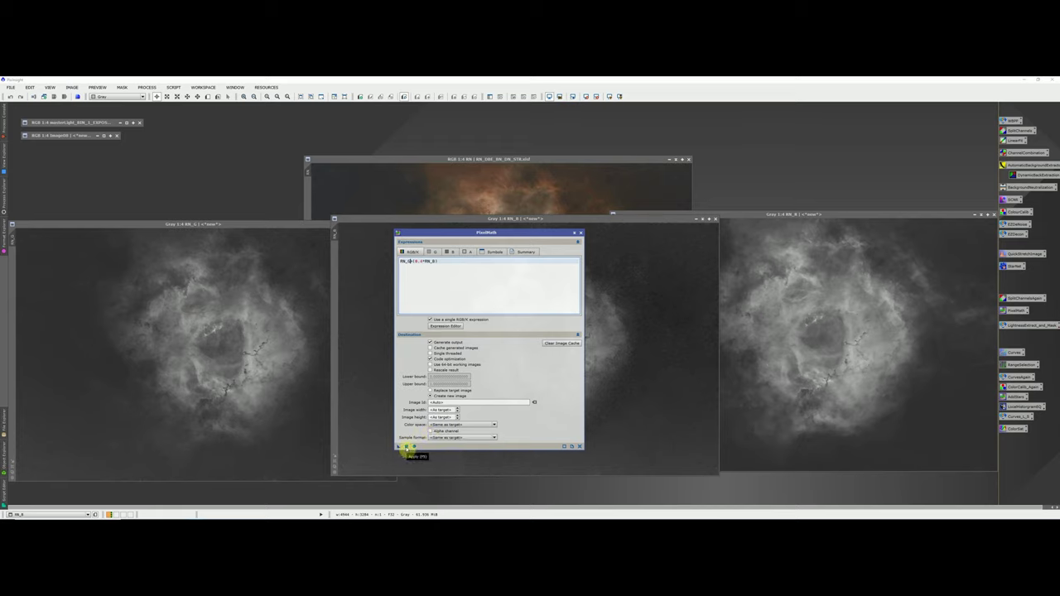
left_click(407, 447)
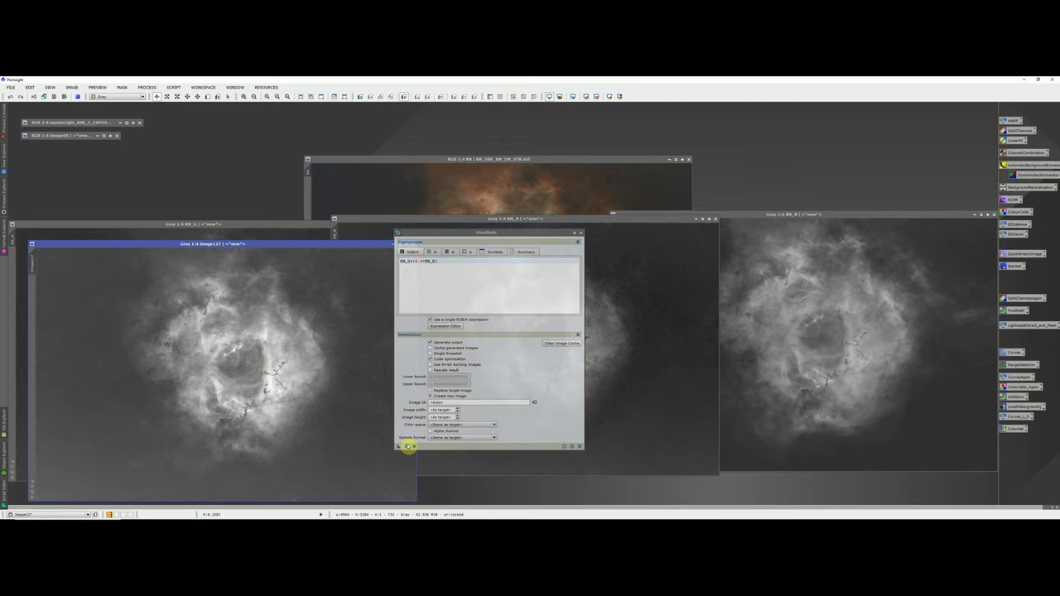
Step: Reset PixelMath, switch it to separate expressions per channel, and enter RN_R as the red channel expression
left_click_drag(230, 246, 240, 246)
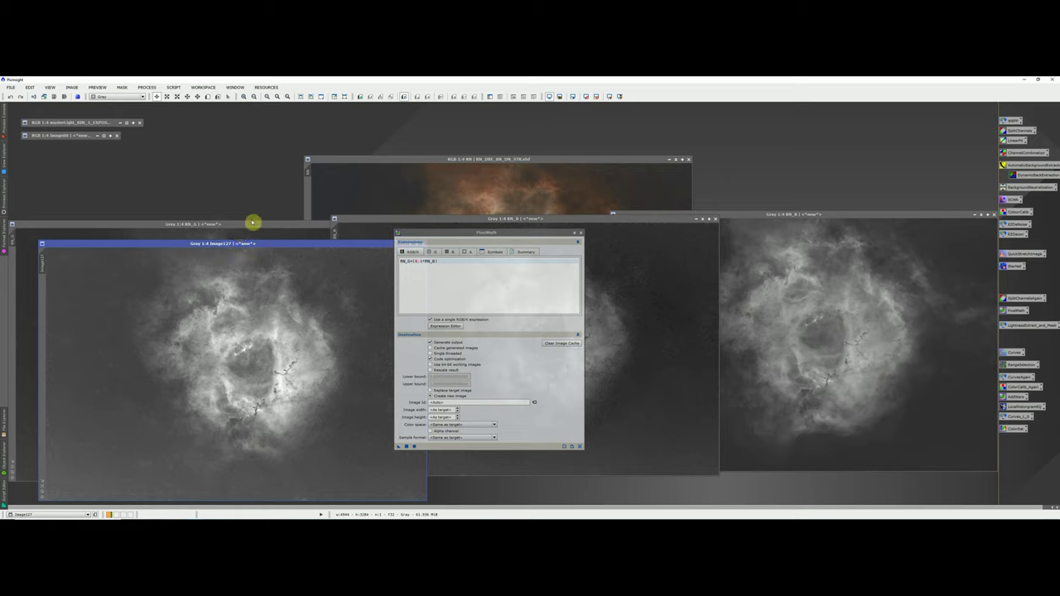
left_click(253, 223)
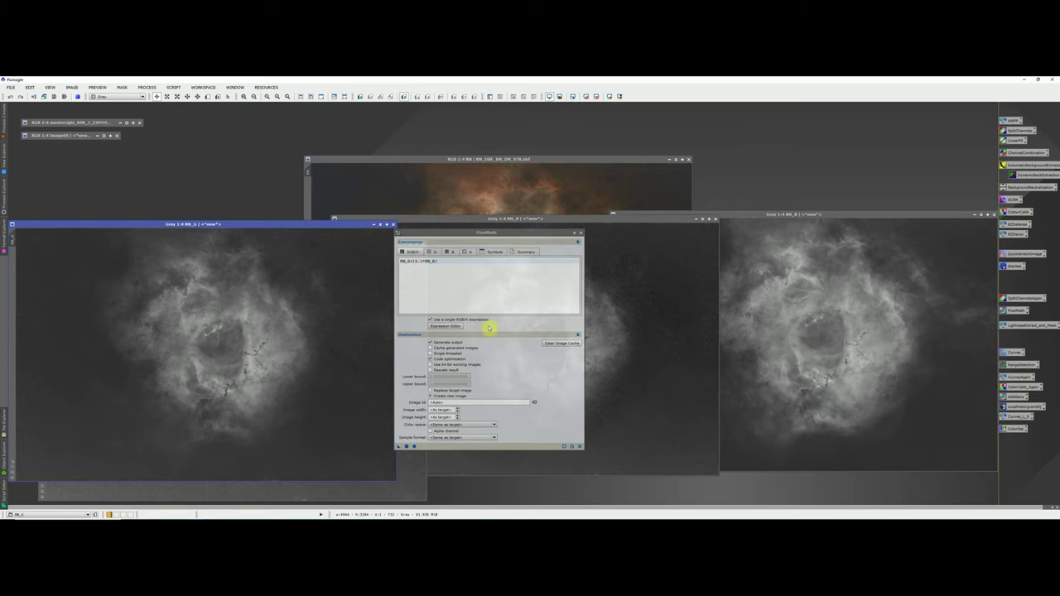
left_click(579, 445)
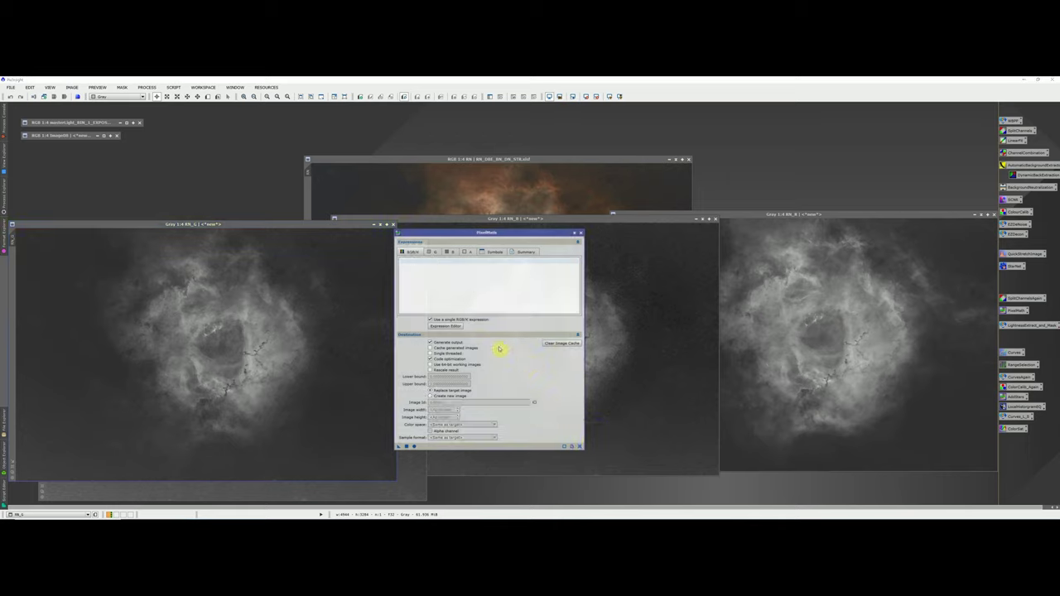
left_click(431, 320)
left_click(447, 326)
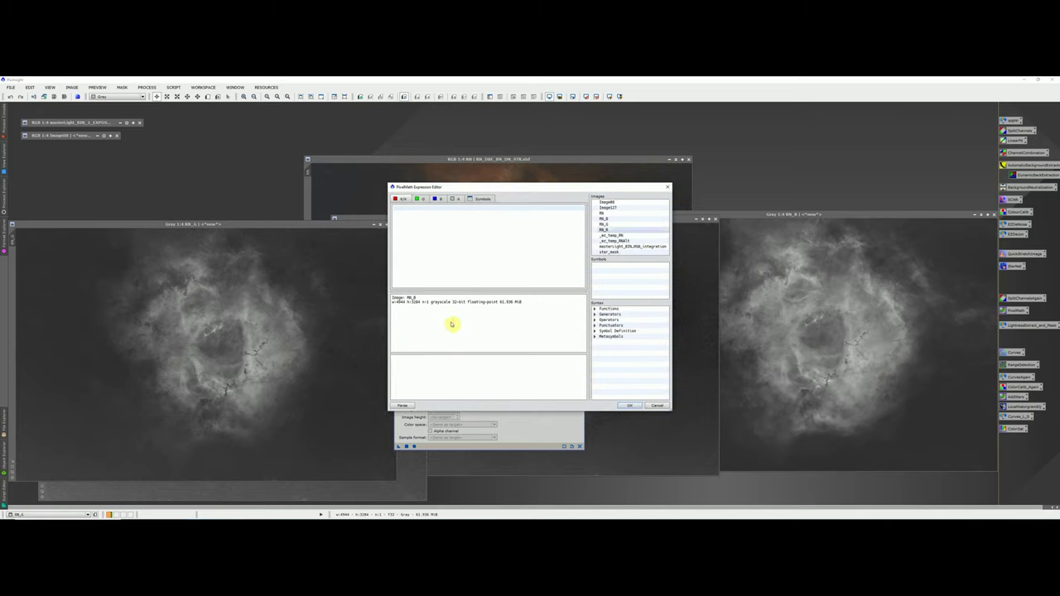
double_click(606, 230)
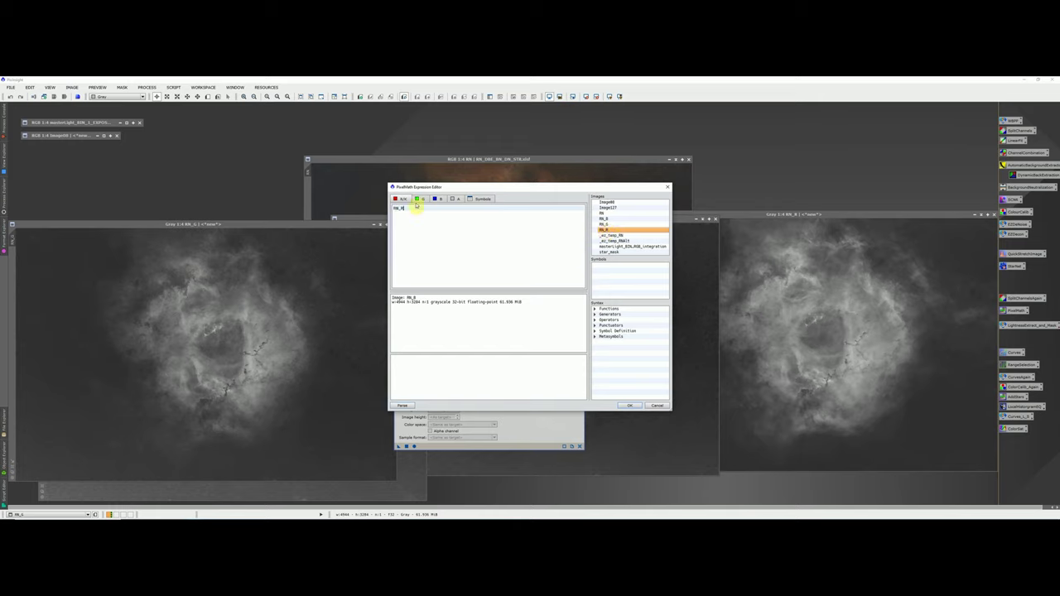
Step: Set the green expression to a weighted sum of RN_R and Image127 and the blue expression to Image127, accepting the expressions
left_click(421, 200)
double_click(604, 229)
double_click(611, 209)
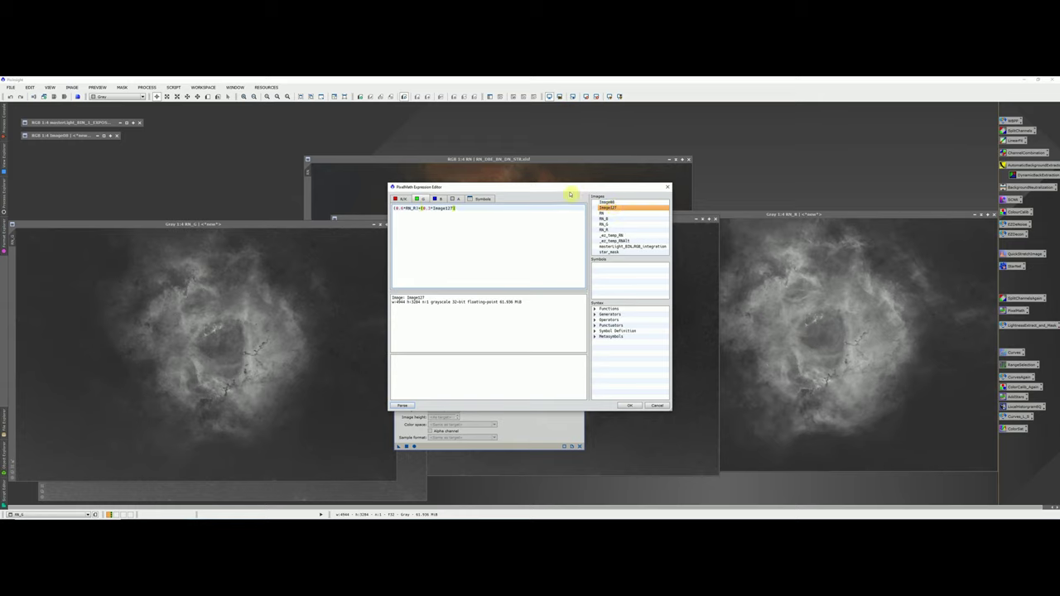
left_click(437, 198)
double_click(611, 212)
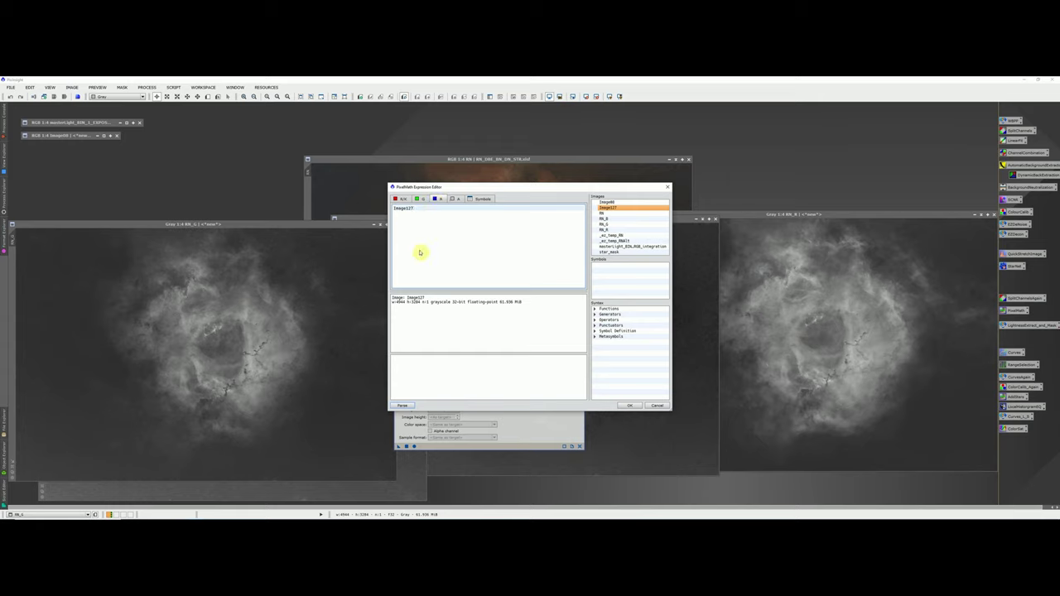
left_click(625, 406)
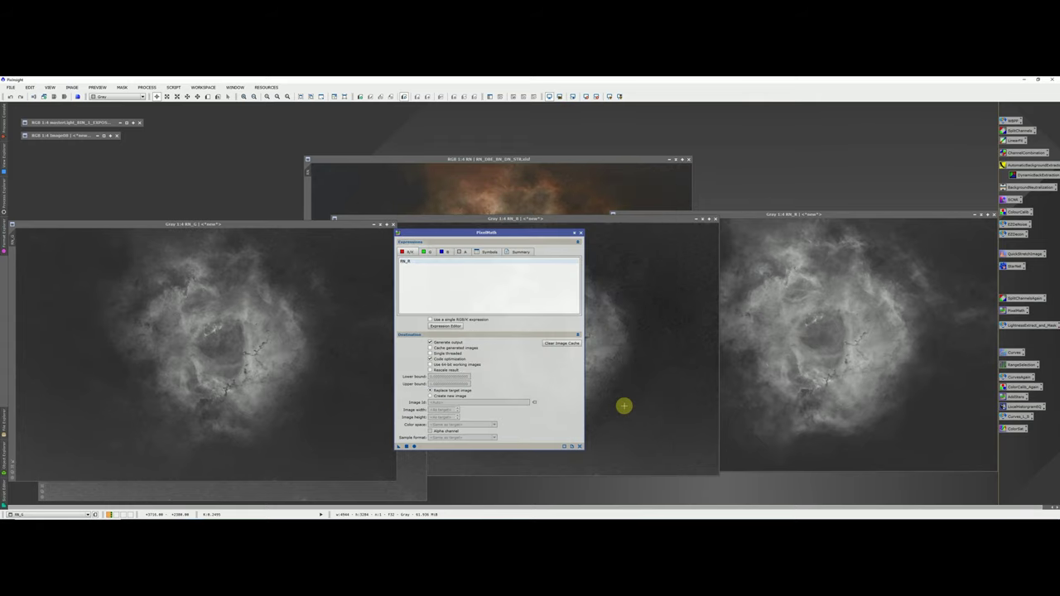
Step: Configure PixelMath to create a new image in RGB Color, edit the green expression, and apply the channel expressions
left_click(431, 396)
left_click(443, 425)
left_click(442, 435)
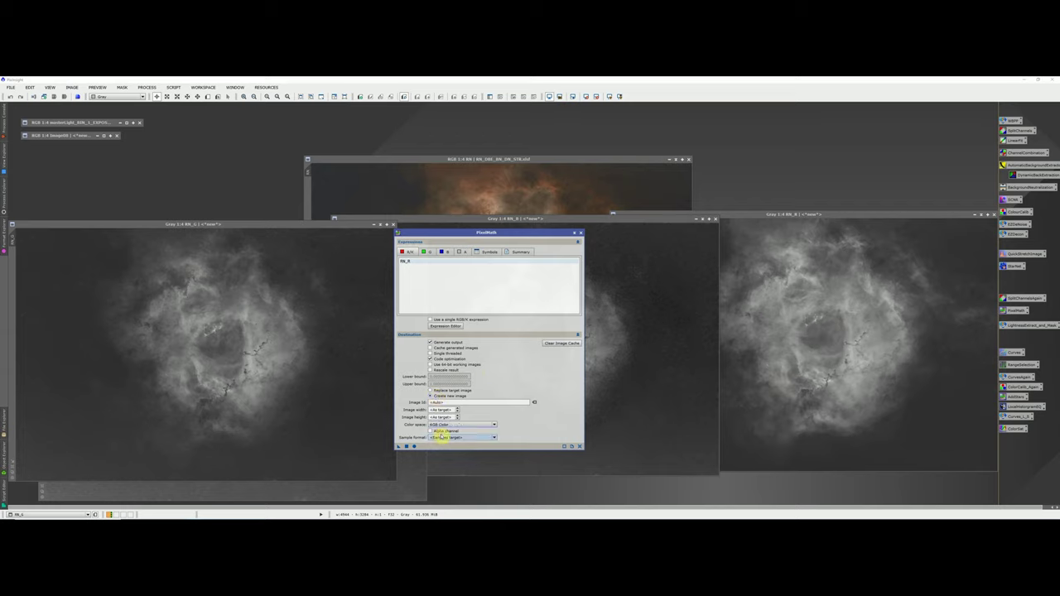
left_click(424, 252)
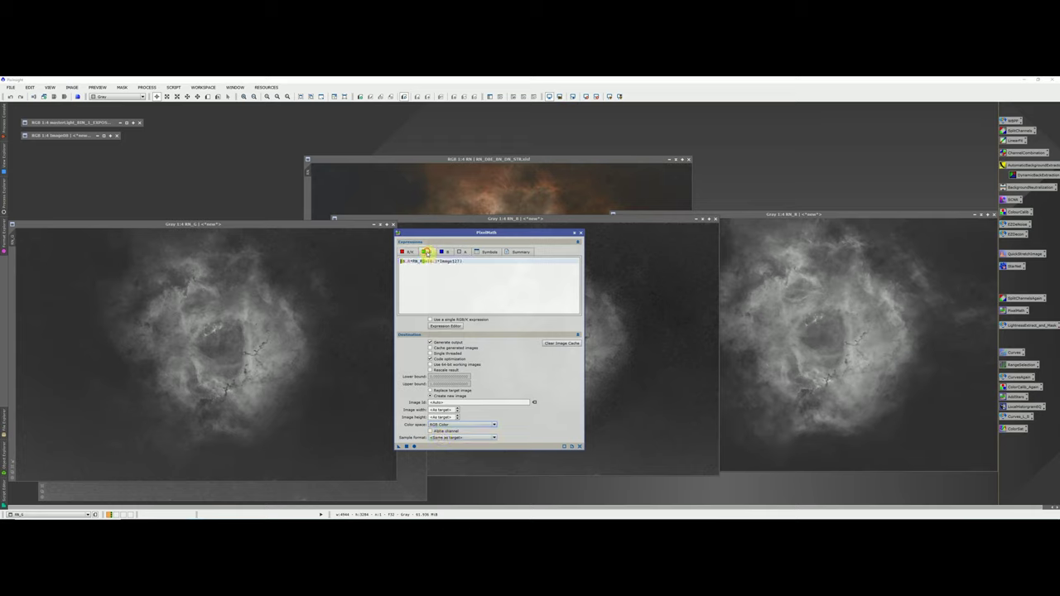
left_click(411, 262)
left_click_drag(401, 261, 440, 260)
key("BackSpace")
left_click(406, 447)
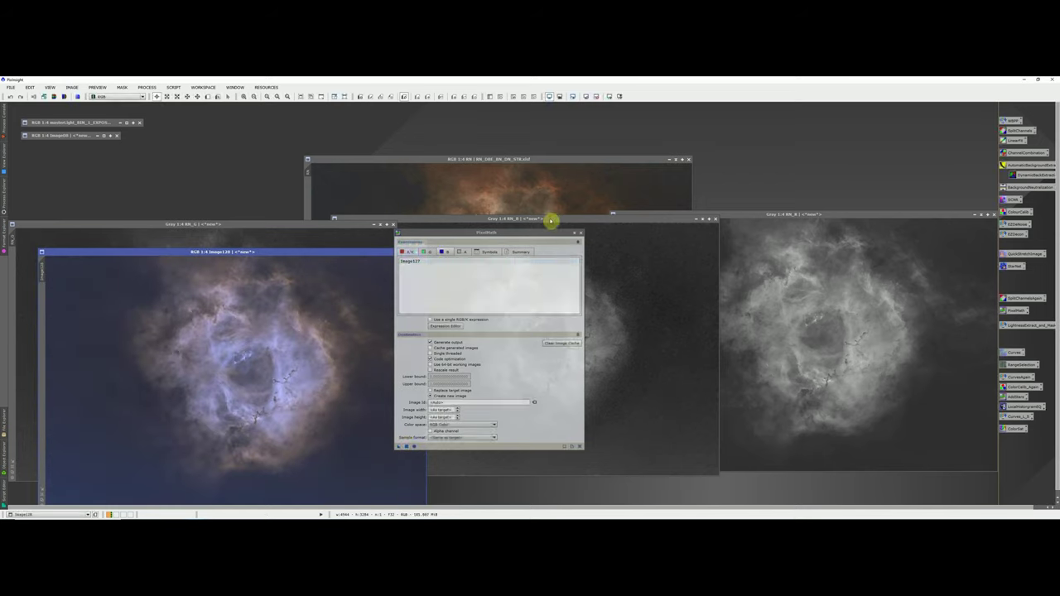
Step: Close the three split channel images and Image127, and collapse the RN image
left_click(993, 216)
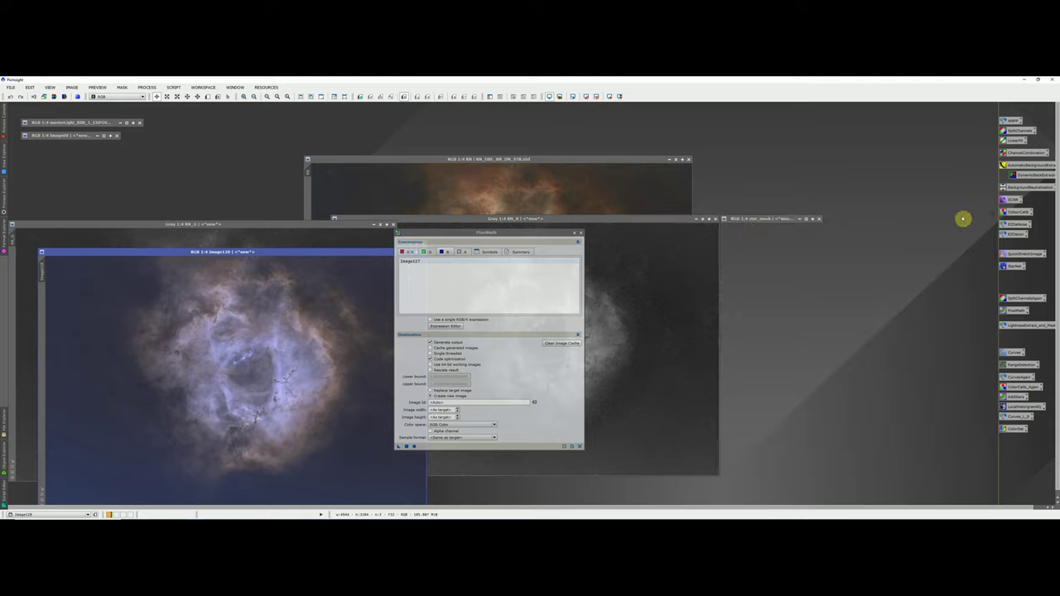
left_click(714, 220)
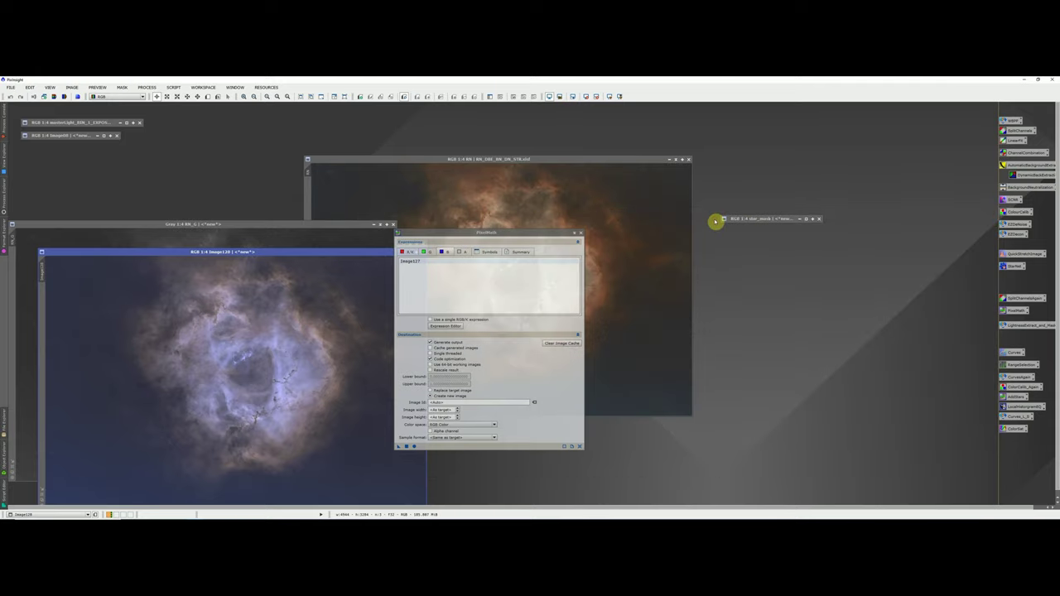
left_click(392, 225)
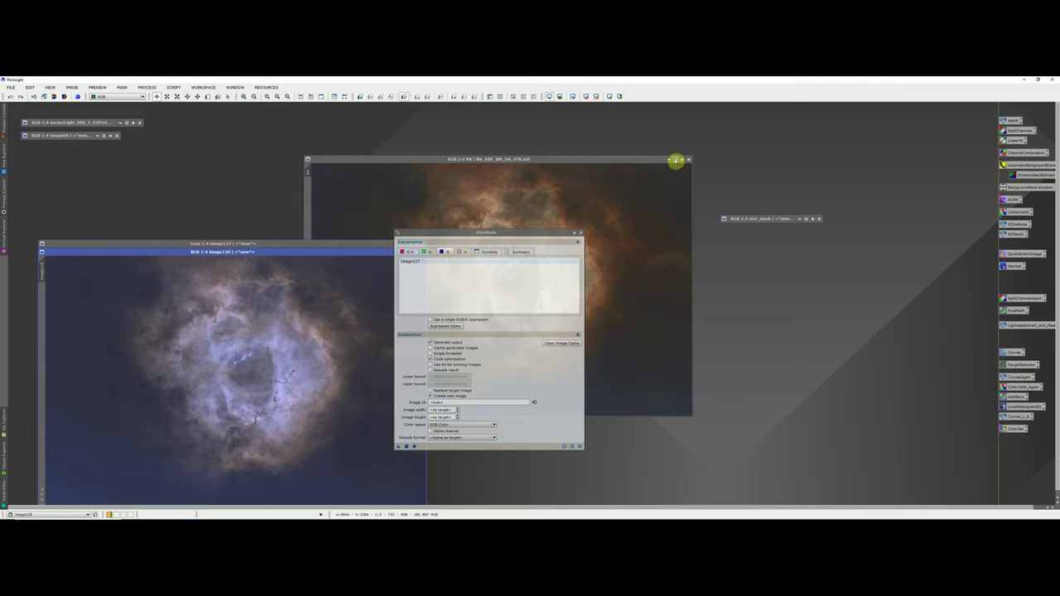
left_click(678, 157)
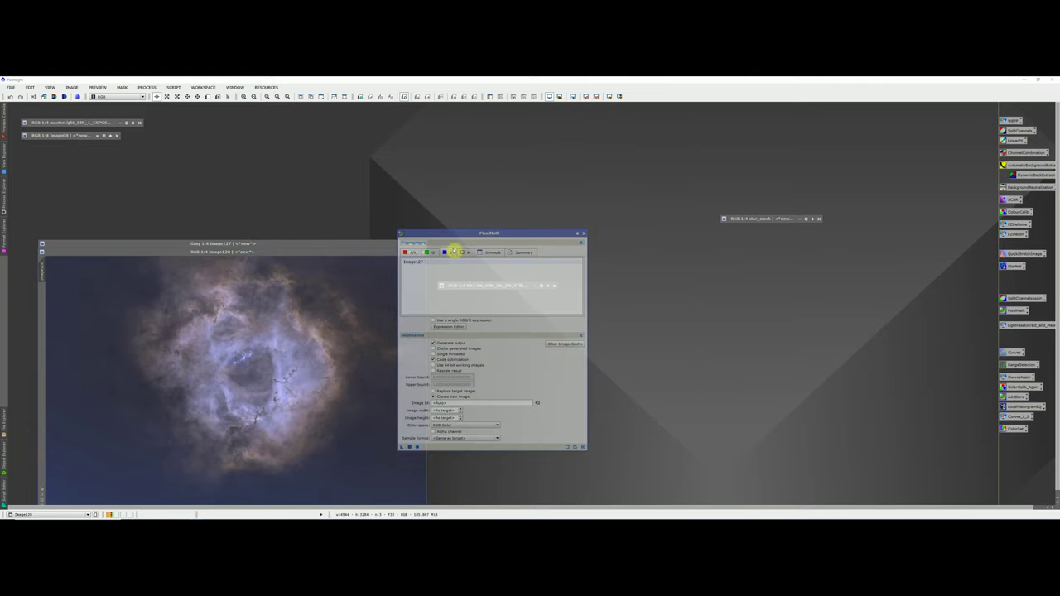
left_click_drag(446, 233, 567, 241)
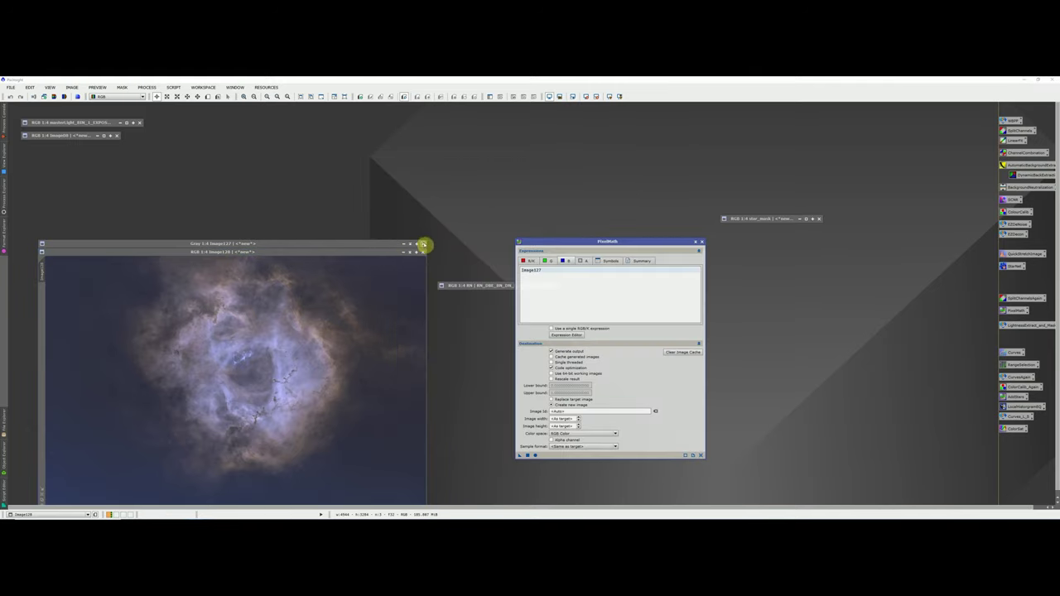
left_click(424, 244)
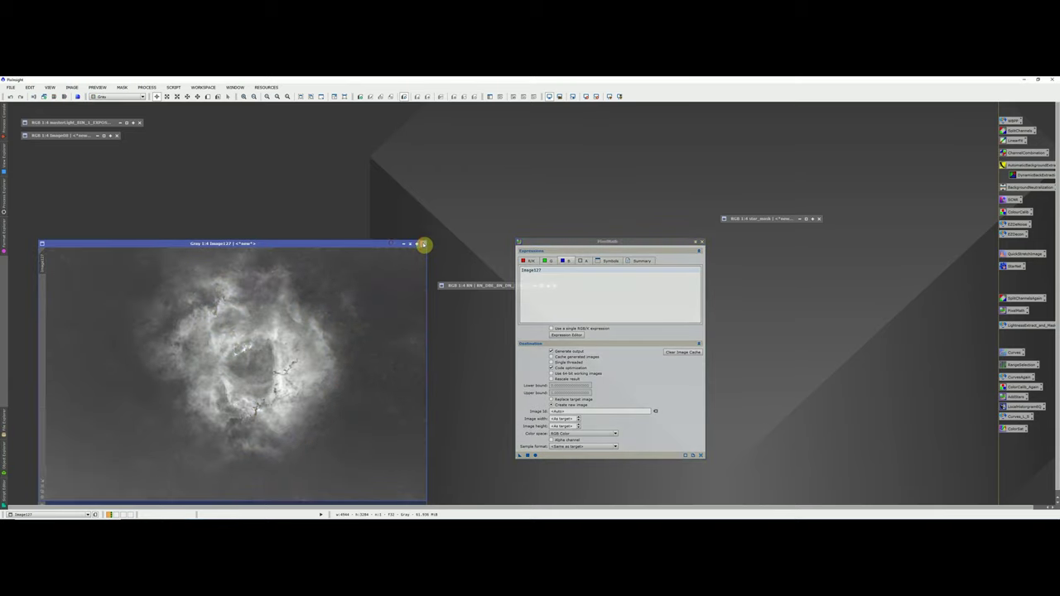
left_click(423, 245)
Step: Park the collapsed RN image with the other collapsed images, move Image128 to the middle of the workspace, and close PixelMath
left_click_drag(492, 286, 64, 156)
left_click(230, 252)
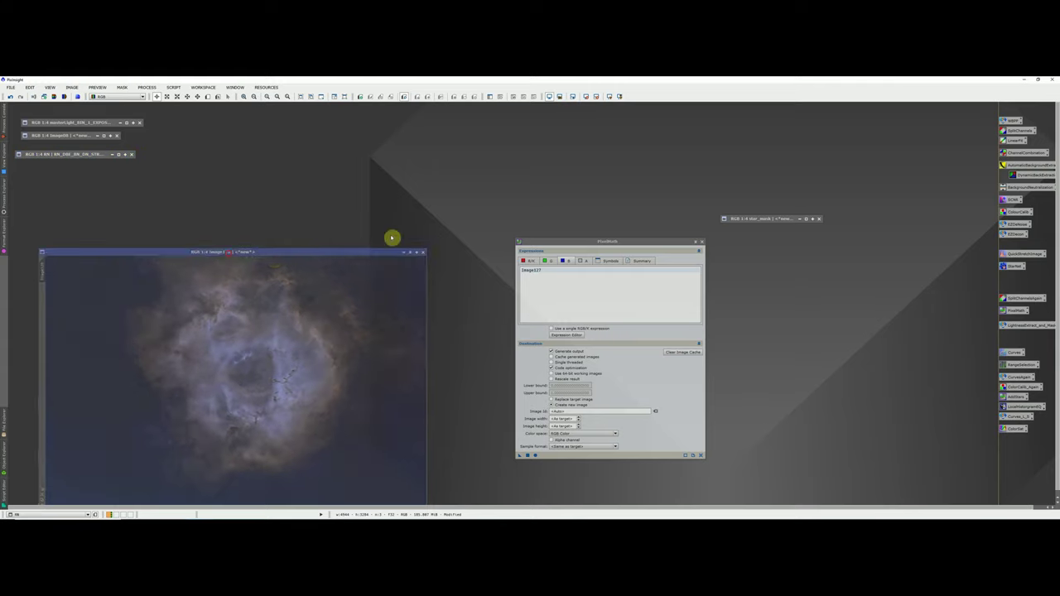
left_click_drag(391, 238, 425, 142)
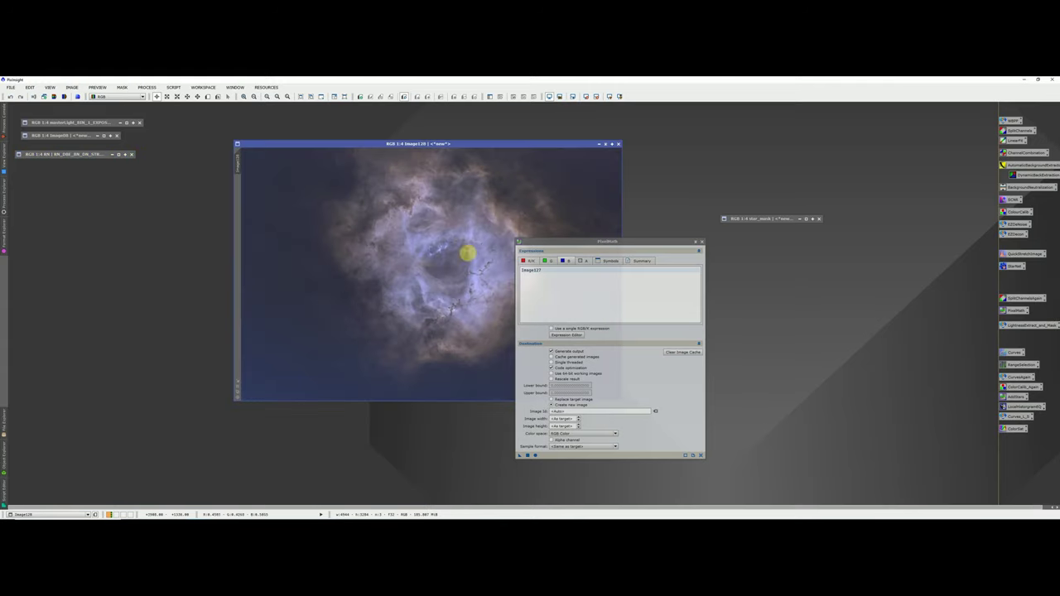
left_click(701, 241)
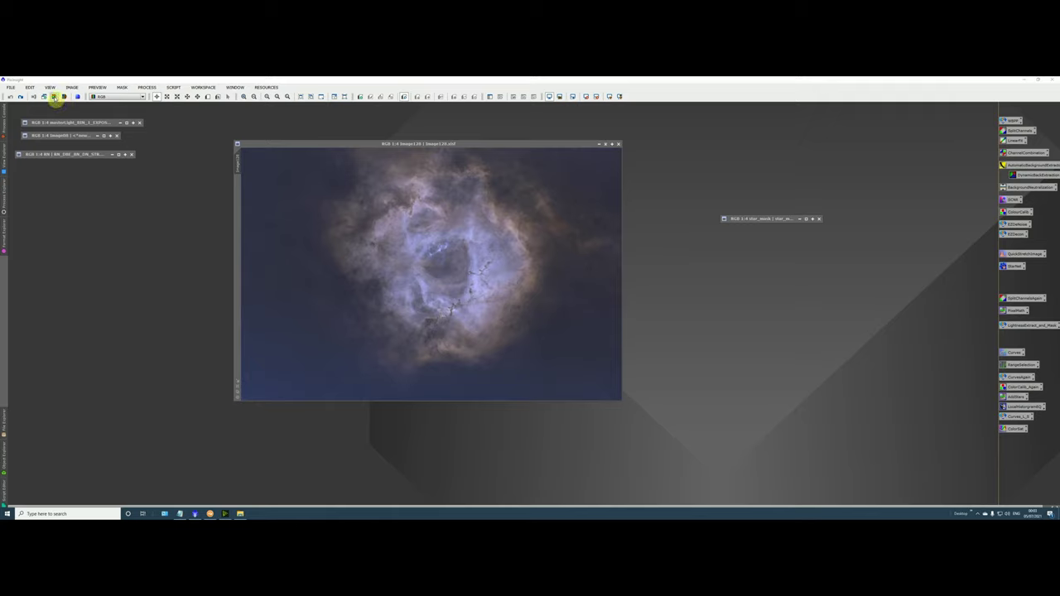
Step: Extract the lightness of Image128, apply it to Image128 as a mask, and collapse the lightness image
left_click(54, 97)
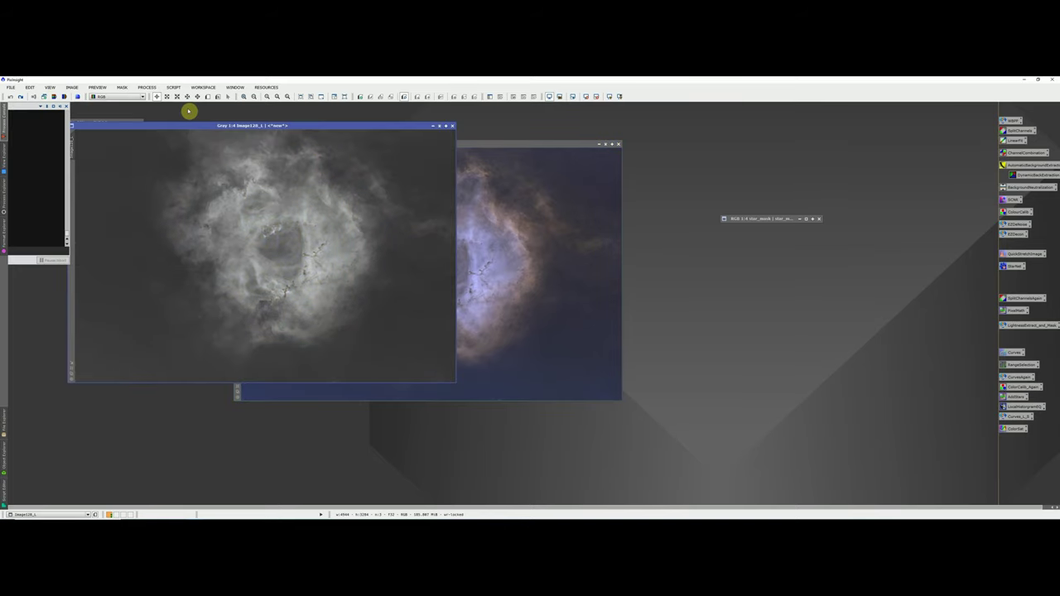
left_click_drag(217, 123, 642, 172)
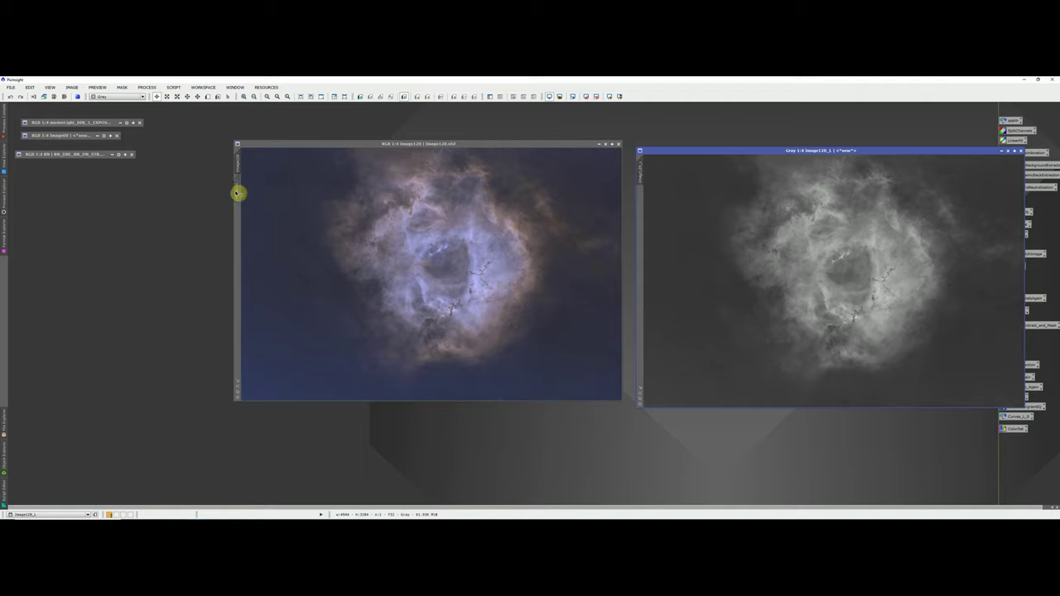
left_click(1008, 152)
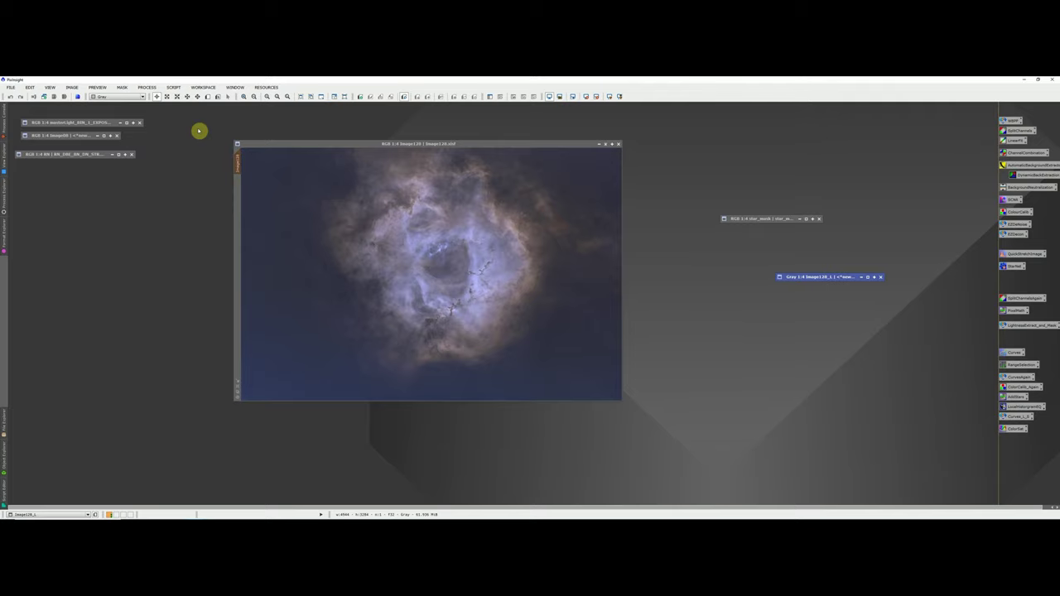
Step: Display the mask overlay on Image128 to check which areas are protected, and hide it again
left_click(254, 143)
left_click(122, 88)
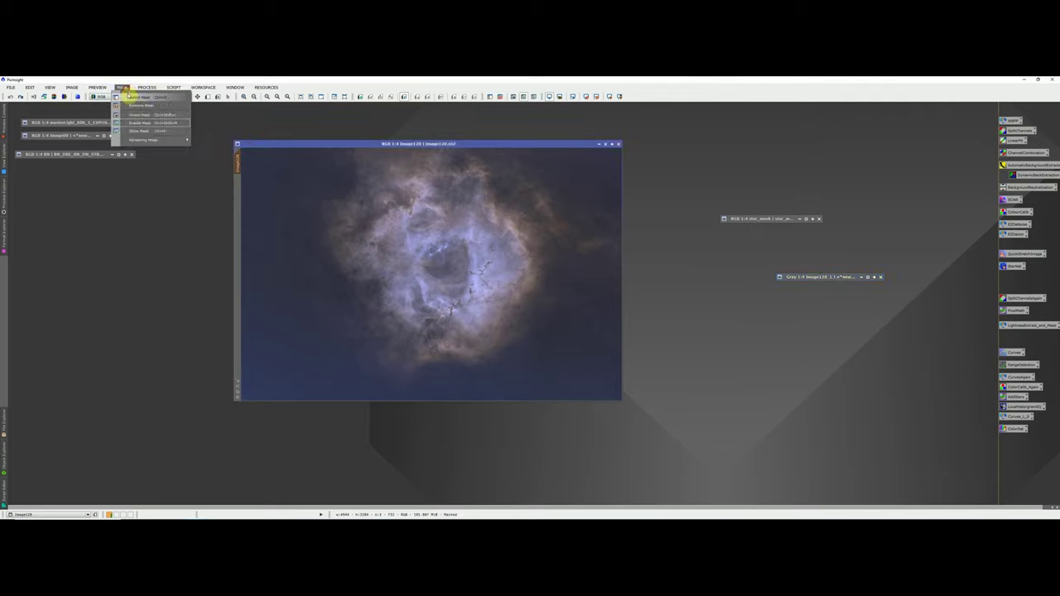
left_click(141, 131)
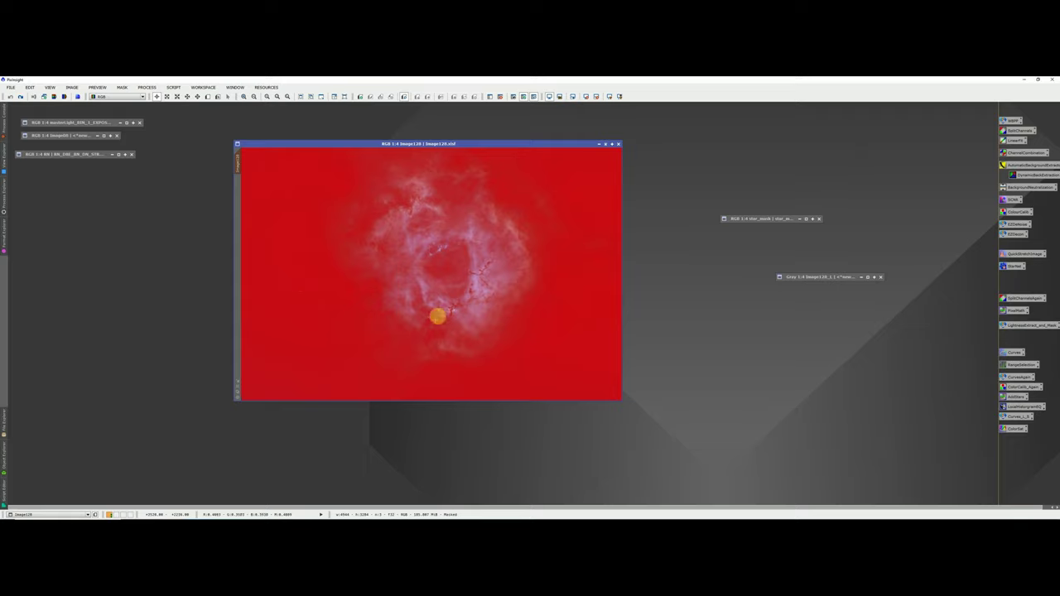
left_click(122, 87)
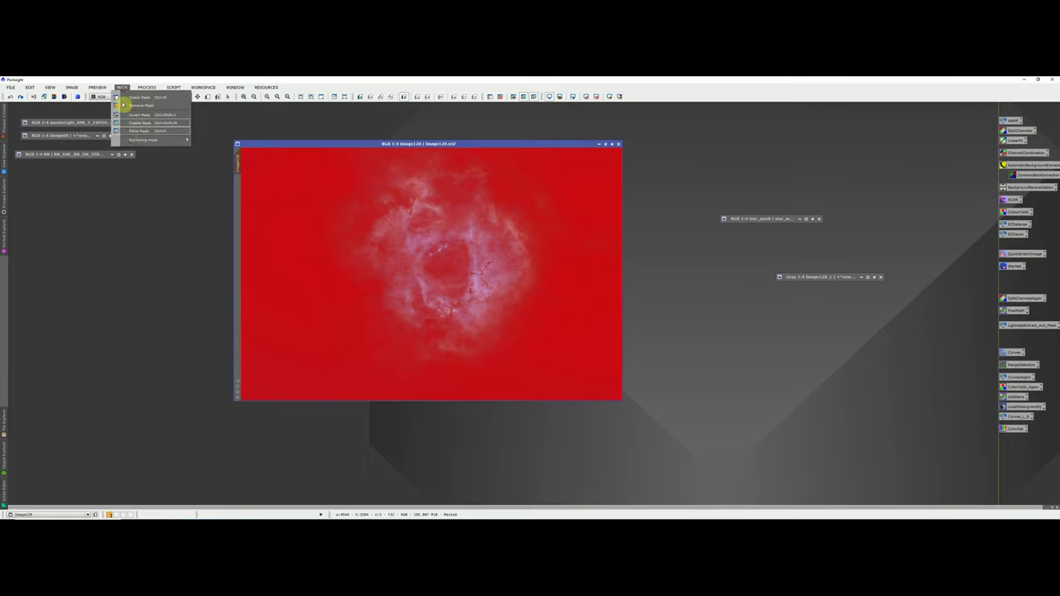
left_click(131, 134)
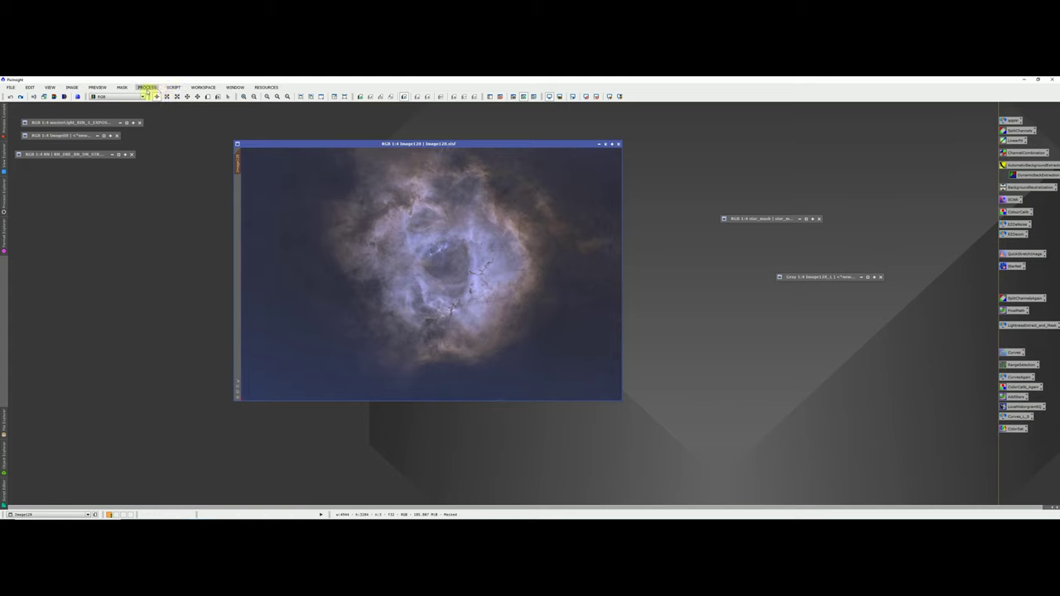
Step: In CurvesTransformation with a real-time preview, raise the saturation curve's midtones to a point at about 0.43 input and 0.64 output
left_click(147, 87)
mouse_move(153, 98)
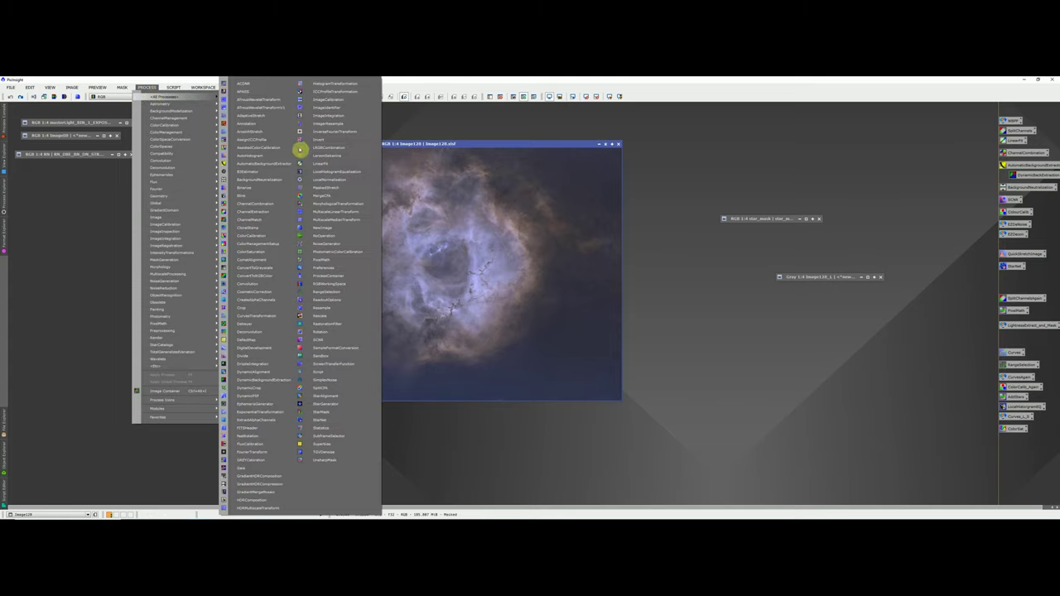
left_click(259, 318)
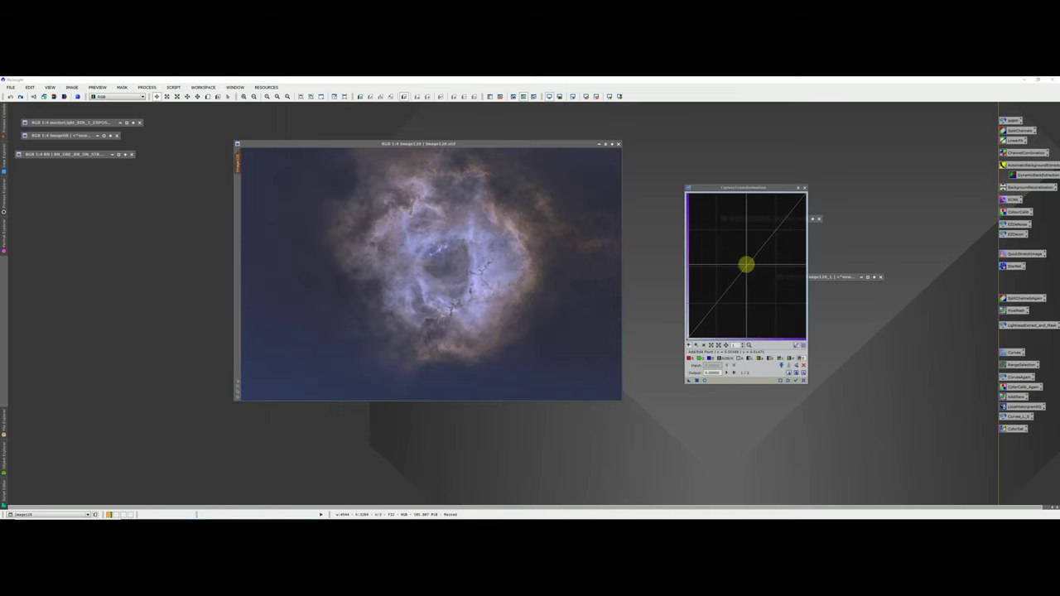
left_click(752, 260)
left_click_drag(750, 257, 746, 255)
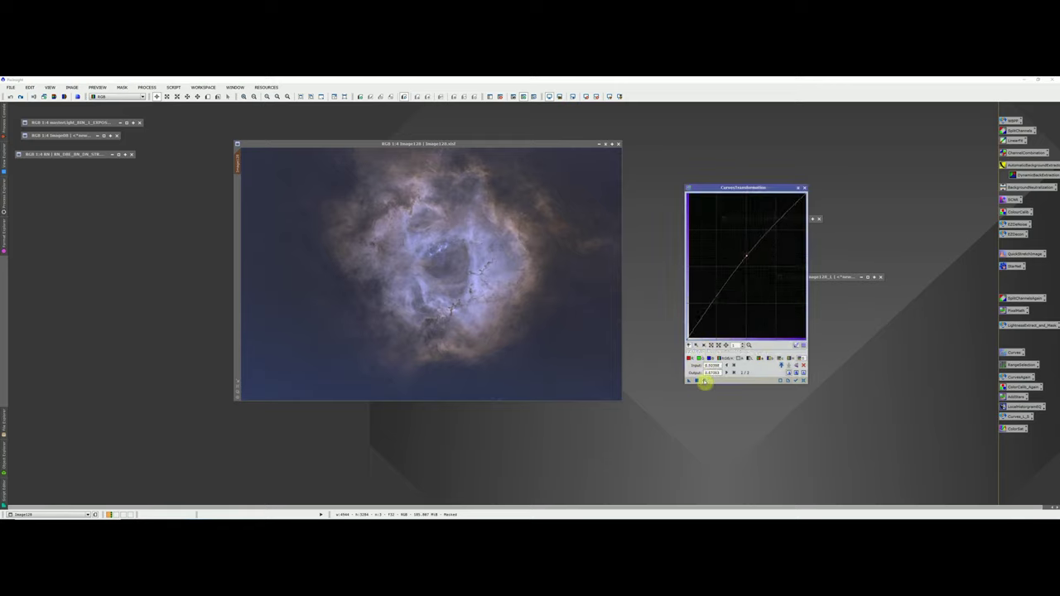
left_click(703, 382)
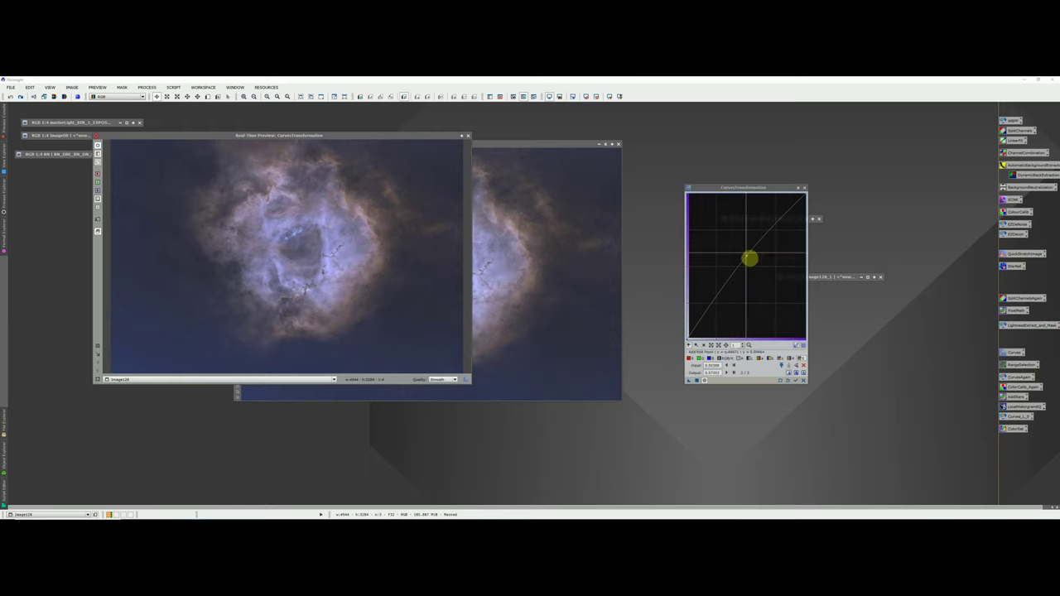
left_click_drag(750, 258, 738, 246)
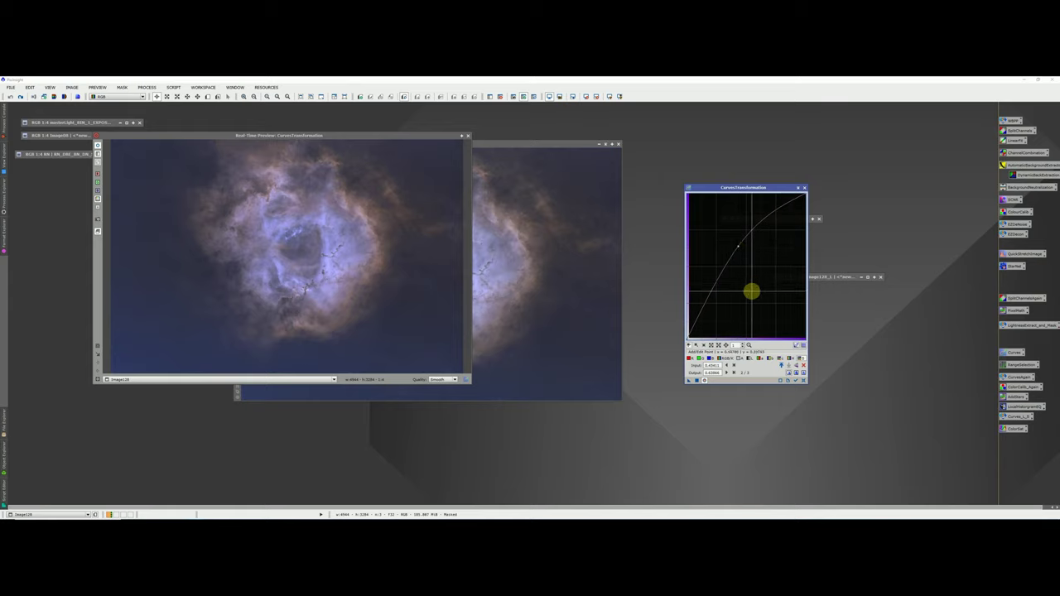
left_click(98, 147)
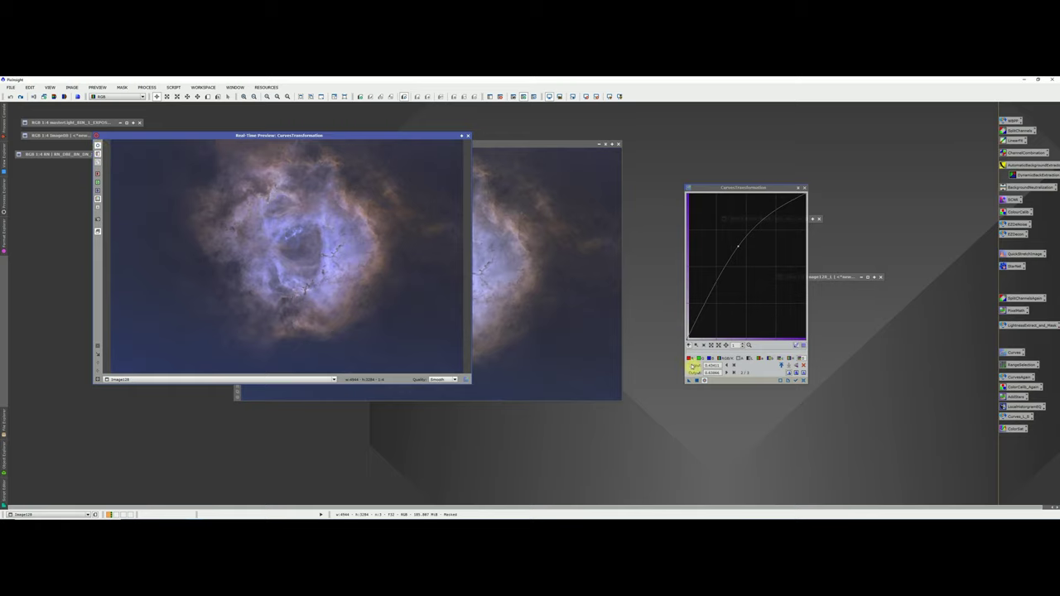
Step: Raise the green channel curve's midtones to a point at about 0.52 input and 0.60 output
left_click(699, 358)
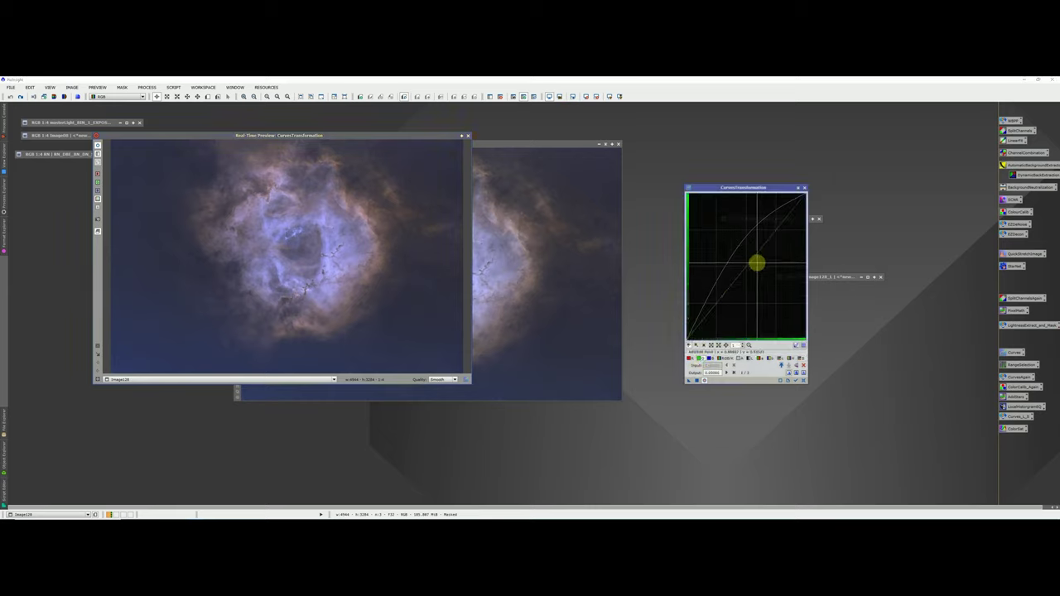
left_click_drag(747, 266, 748, 251)
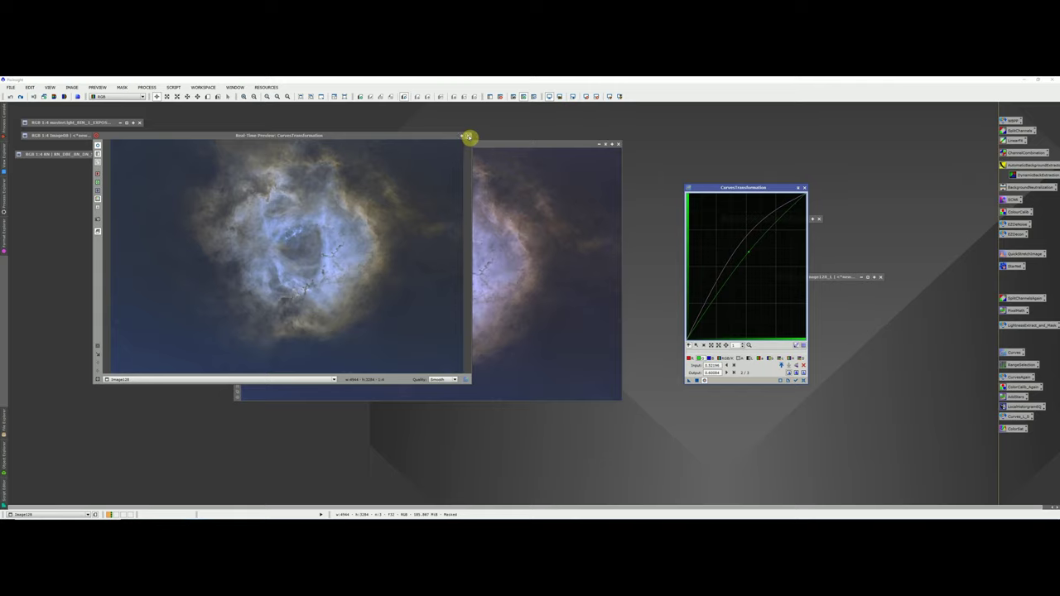
Step: Apply the saturation and green curve adjustments to Image128, and reset CurvesTransformation to straight curves
left_click(468, 137)
left_click_drag(689, 383, 460, 275)
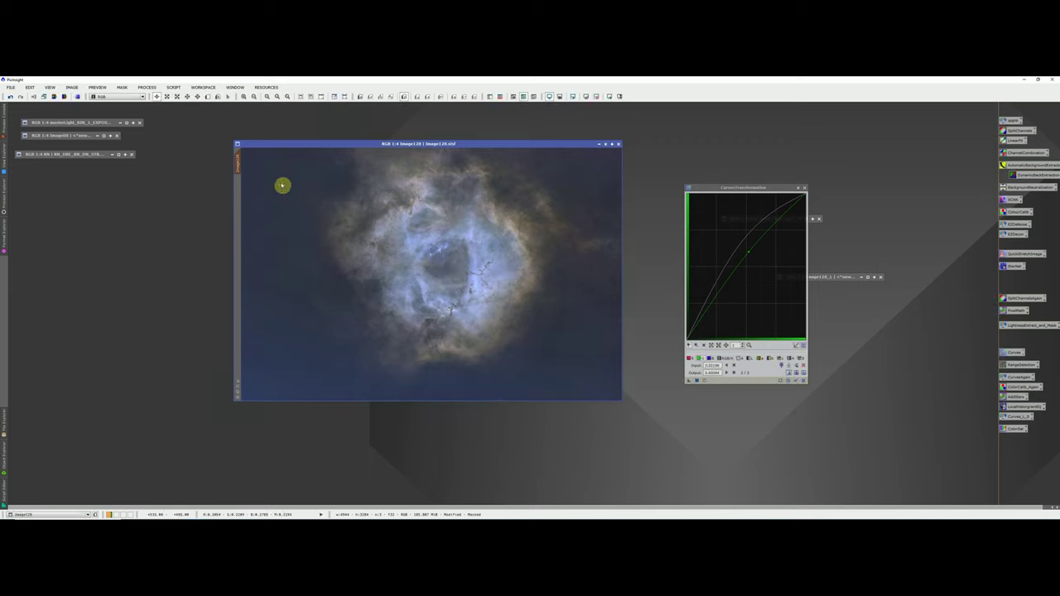
left_click(805, 380)
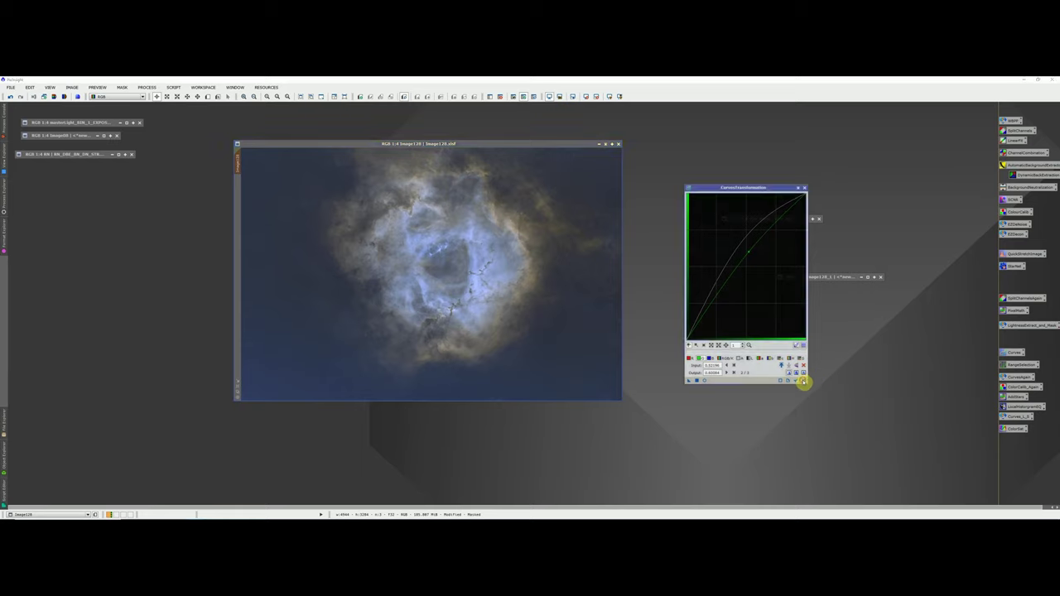
Step: Invert the mask on Image128 so the nebula is protected, checking it with the mask overlay shown briefly
left_click(282, 148)
left_click(122, 87)
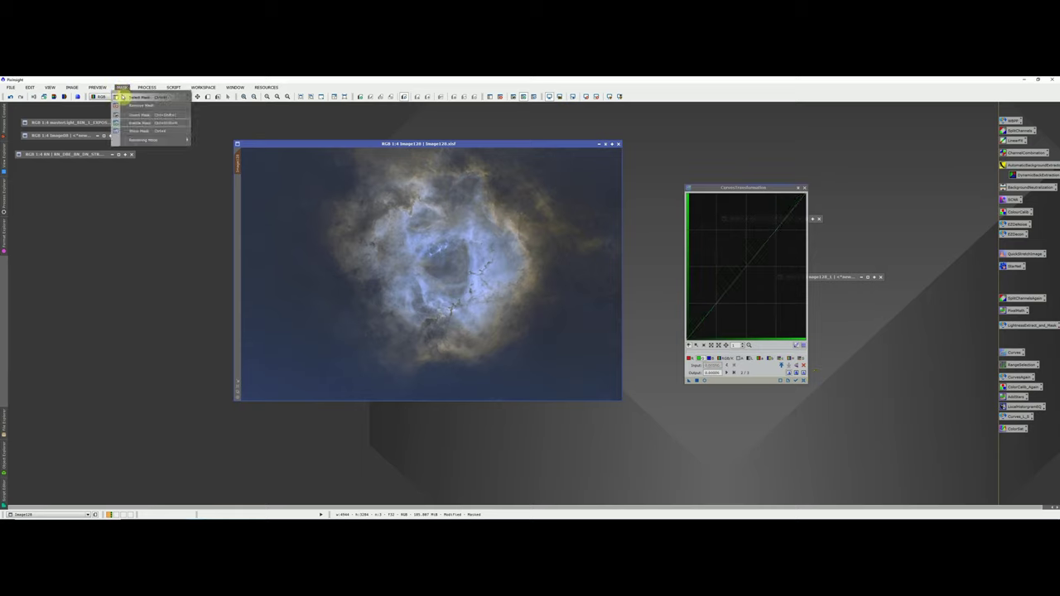
left_click(135, 120)
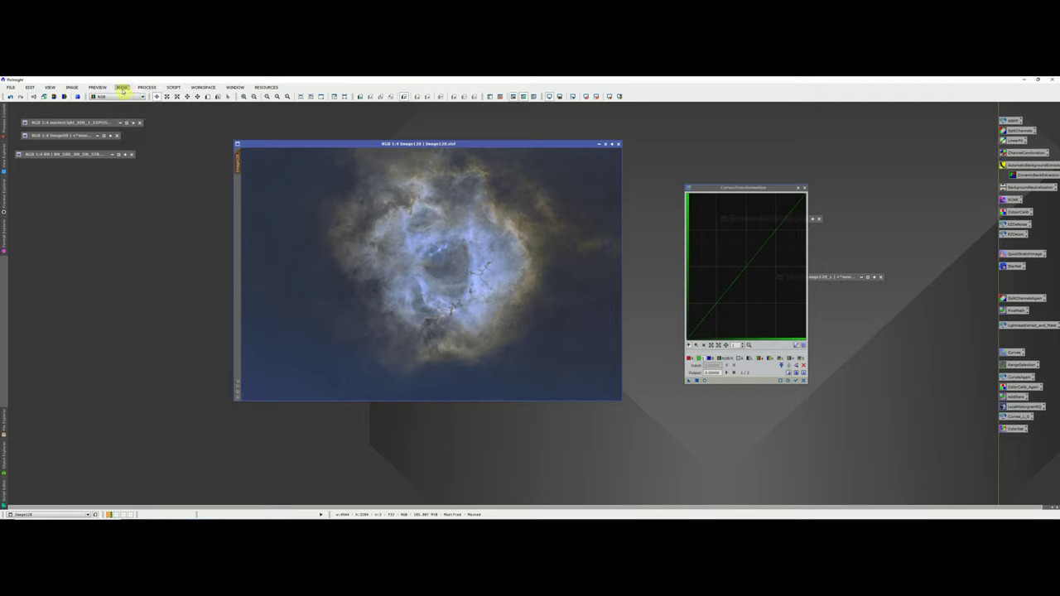
left_click(122, 87)
left_click(134, 130)
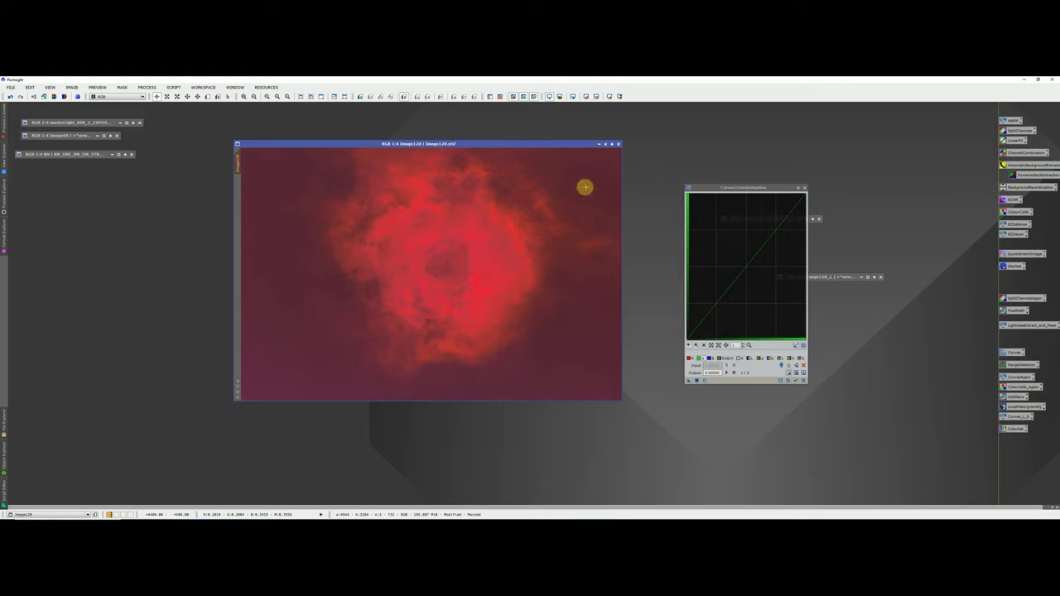
left_click(122, 86)
left_click(132, 133)
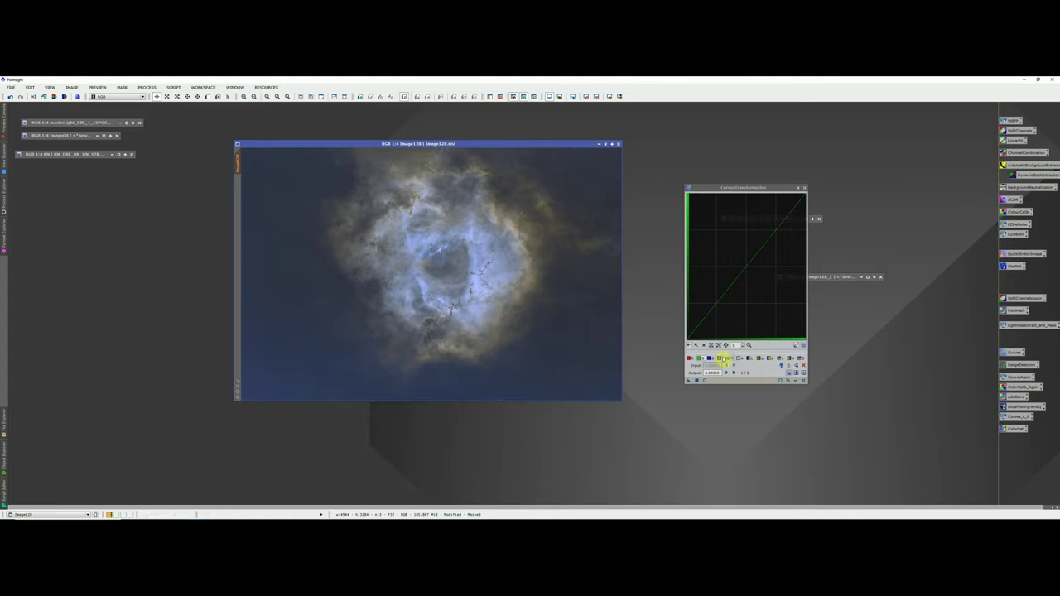
Step: Switch CurvesTransformation to the combined RGB/K curve and open its real-time preview
left_click(723, 358)
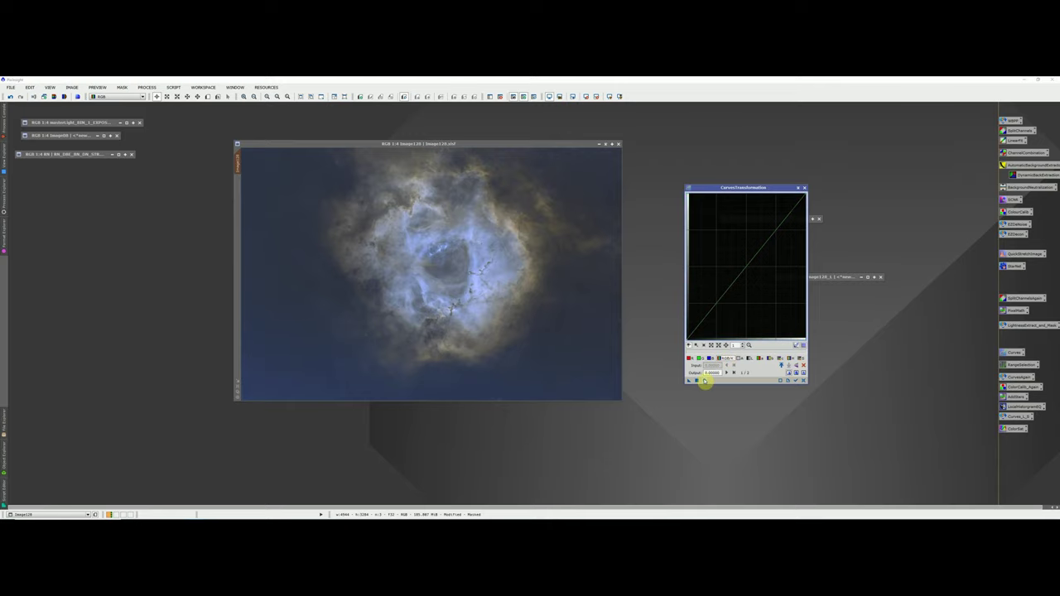
left_click(704, 381)
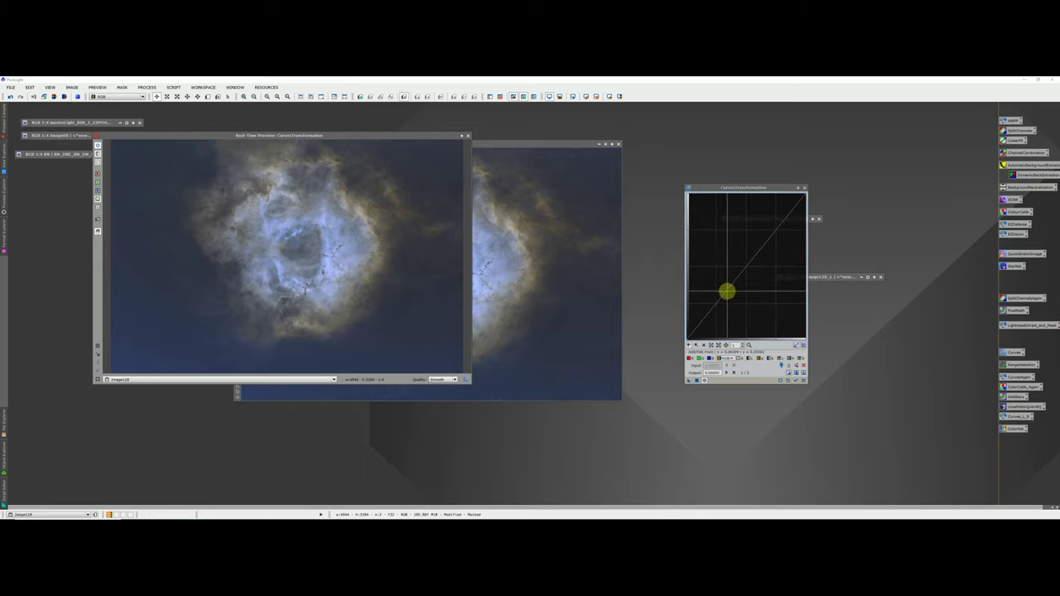
mouse_move(726, 291)
left_mouse_down()
mouse_move(742, 310)
mouse_move(744, 295)
left_mouse_up()
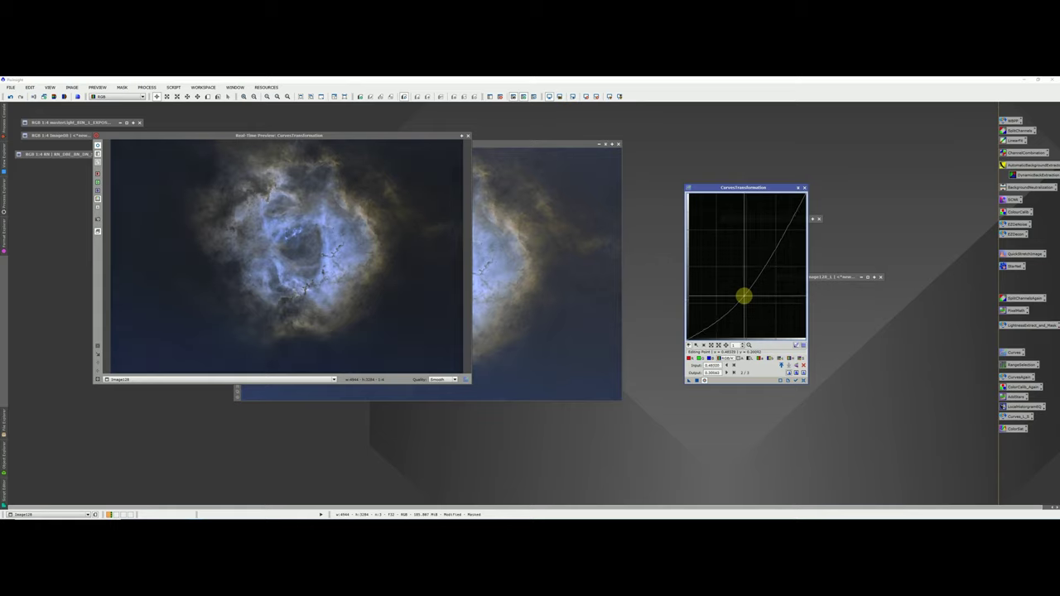
mouse_move(744, 297)
left_mouse_down()
mouse_move(774, 328)
mouse_move(740, 293)
mouse_move(732, 308)
left_mouse_up()
left_click_drag(765, 270, 767, 257)
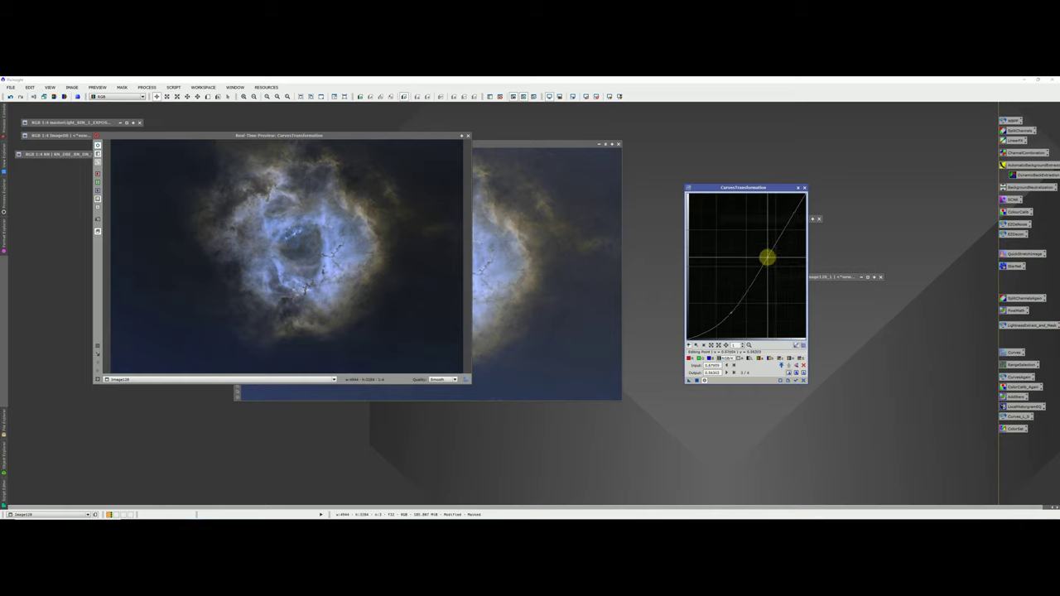
left_click_drag(713, 308, 732, 313)
left_click(796, 381)
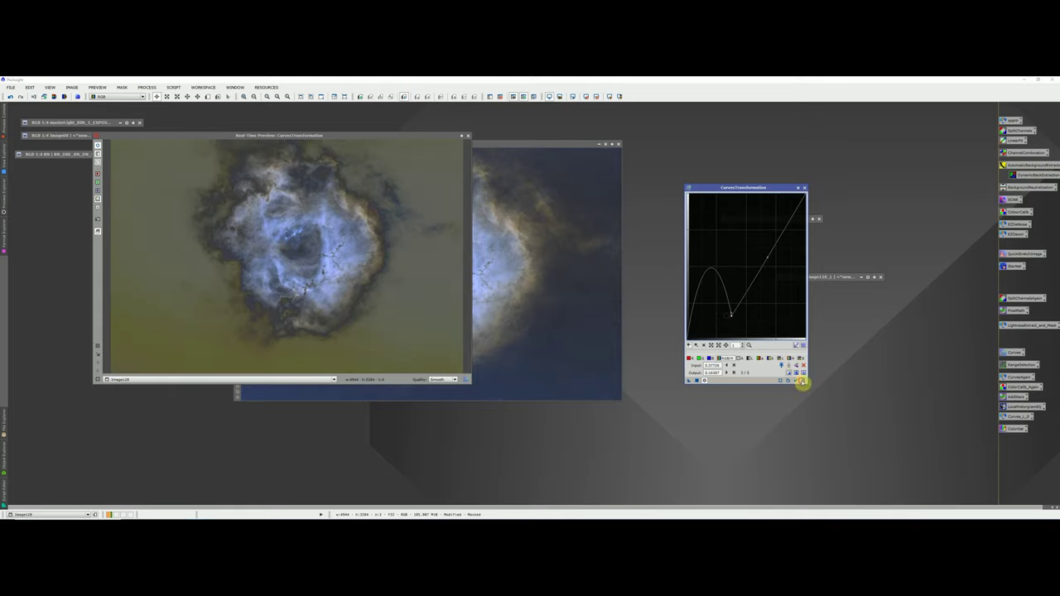
left_click(803, 381)
Step: Lower the RGB/K curve to a point at about 0.49 input and 0.29 output, comparing the preview with the original
mouse_move(743, 267)
left_mouse_down()
mouse_move(744, 282)
mouse_move(756, 283)
left_mouse_up()
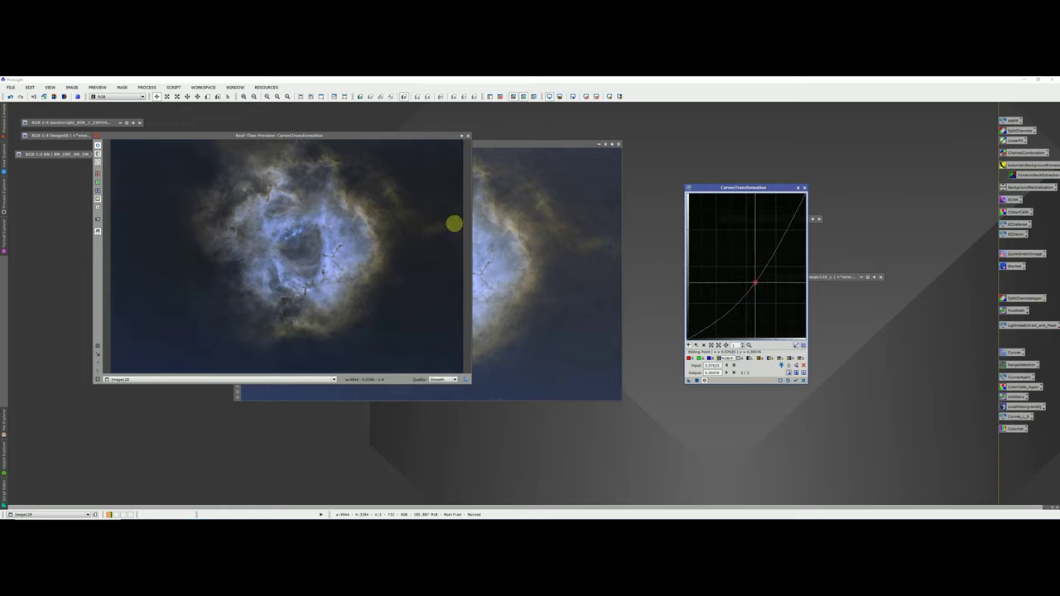
left_click(98, 147)
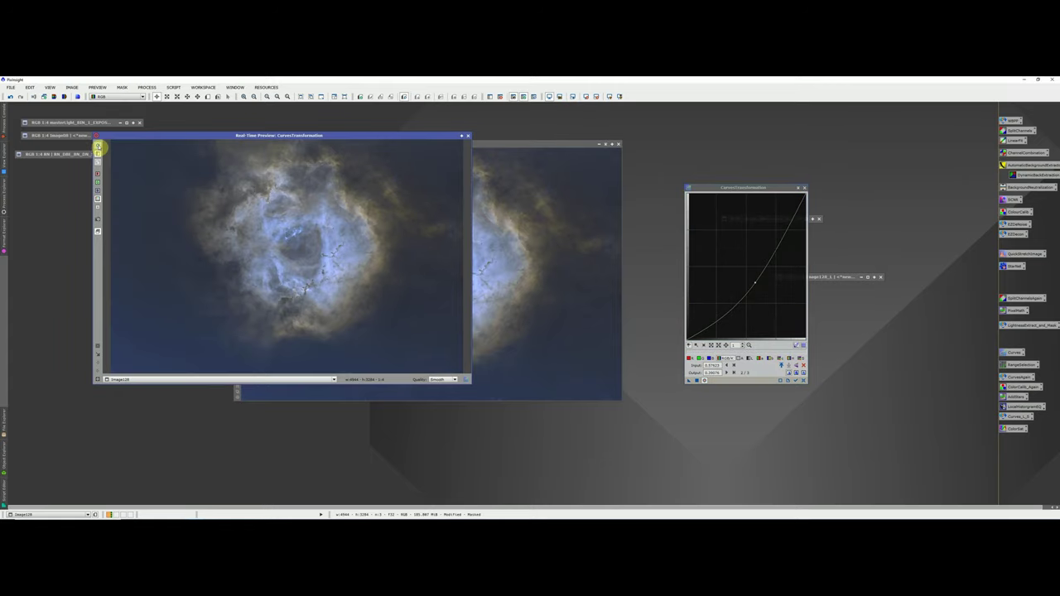
left_click(98, 146)
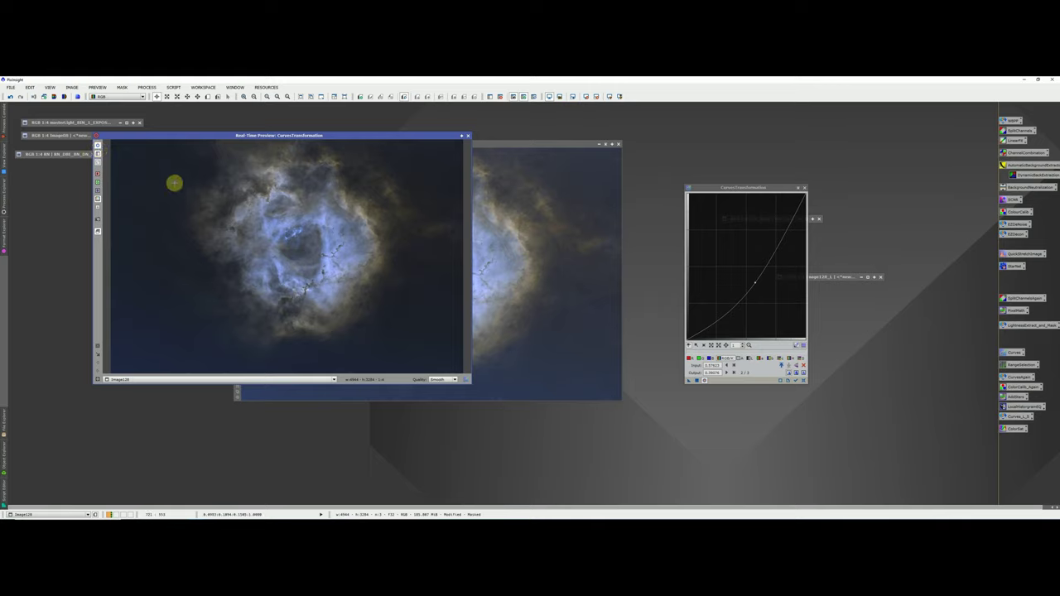
left_click_drag(756, 282, 744, 296)
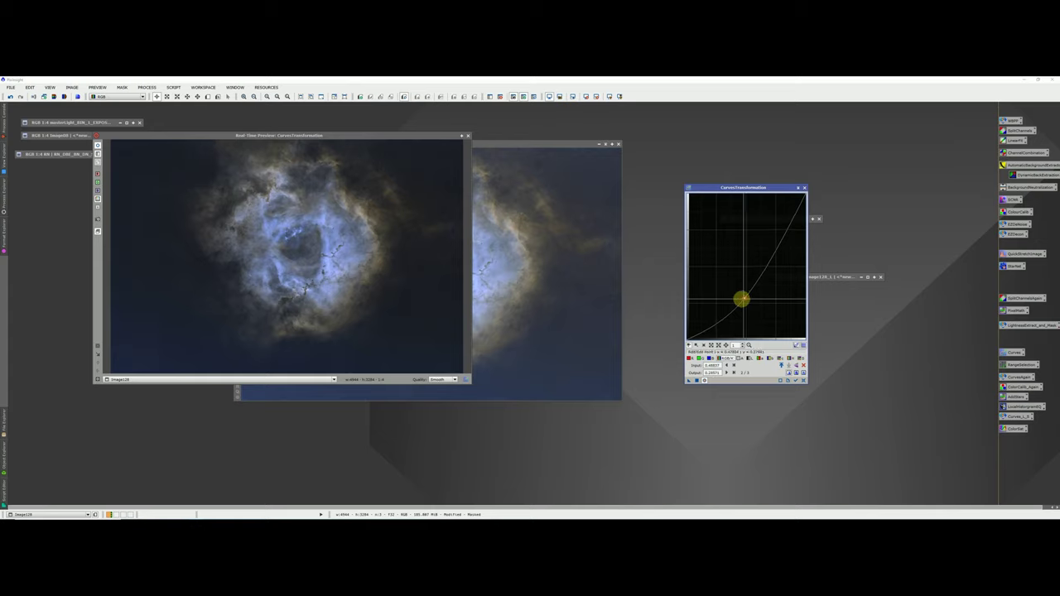
Step: Apply the RGB/K curve to Image128, close CurvesTransformation, and remove the mask from the image
left_click(469, 138)
left_click(705, 380)
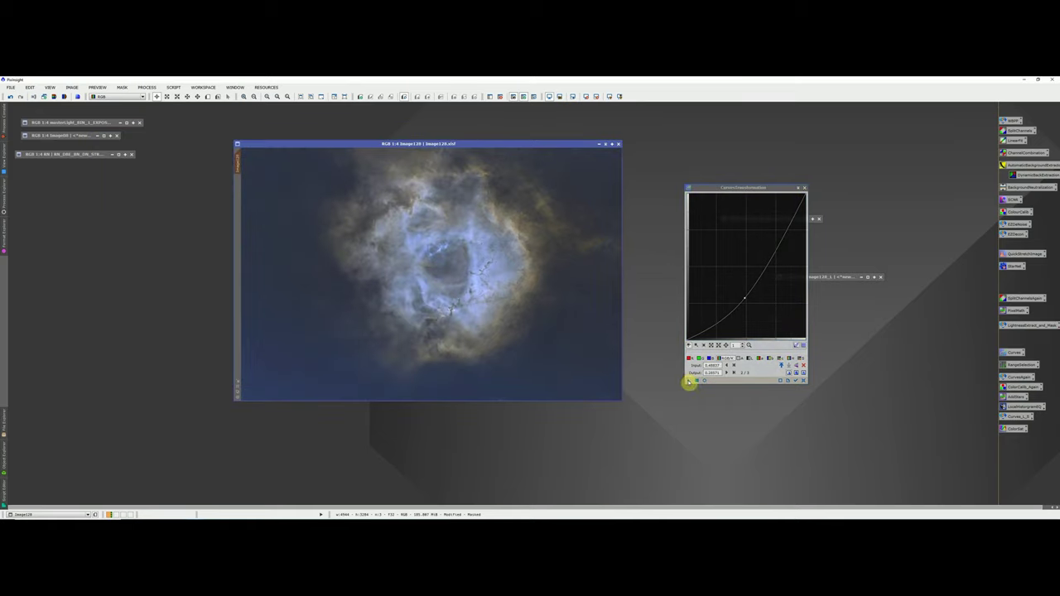
left_click_drag(689, 383, 428, 273)
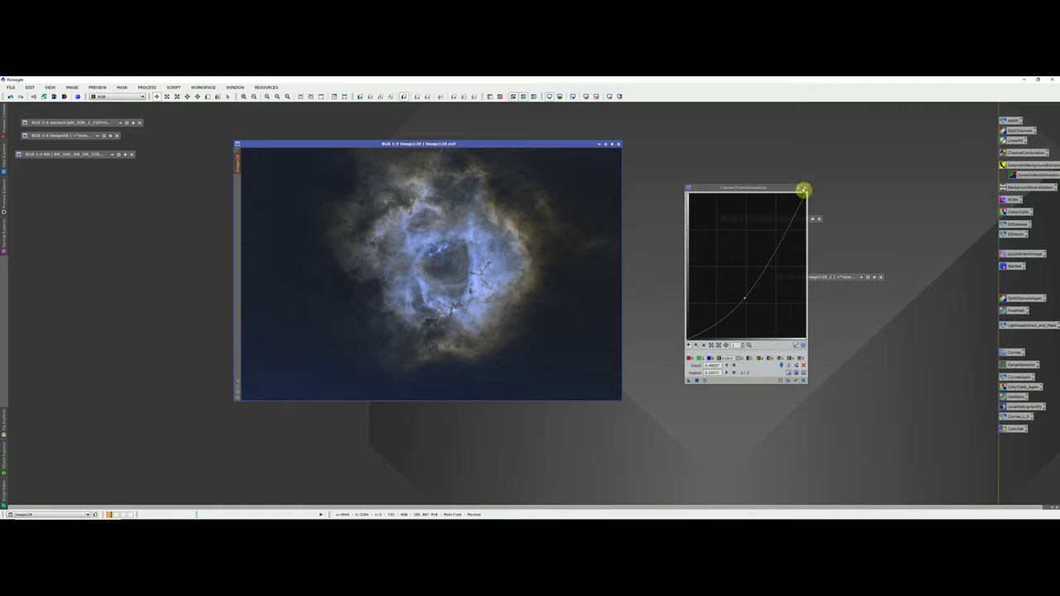
left_click(802, 187)
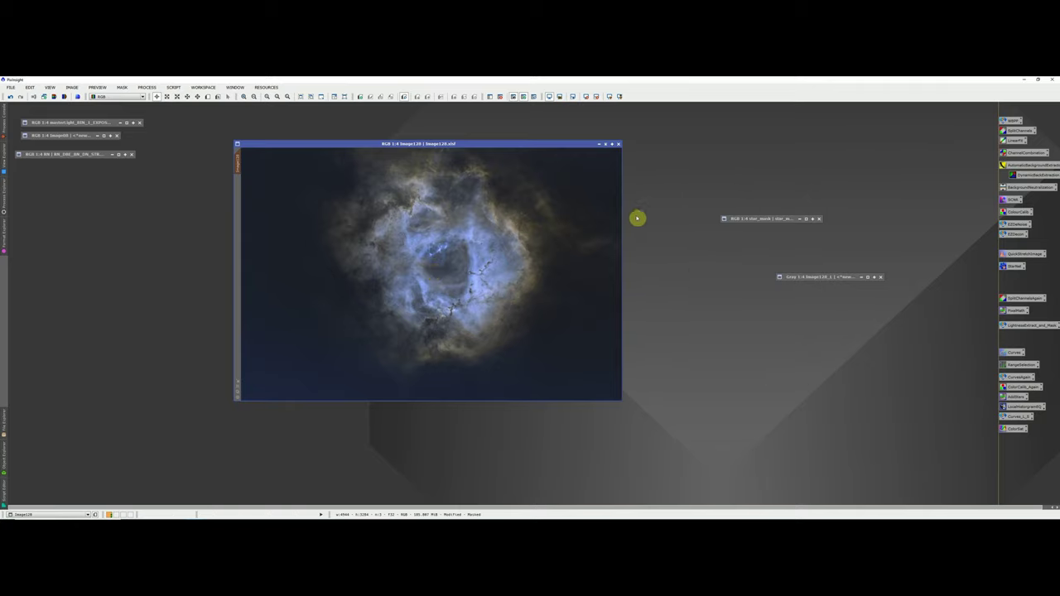
left_click(121, 87)
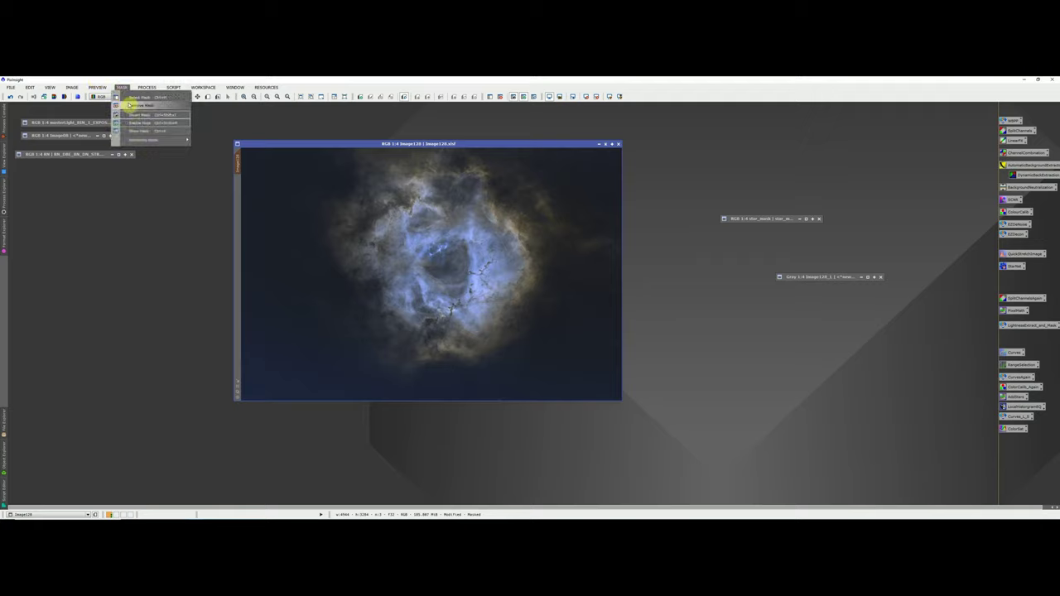
left_click(130, 106)
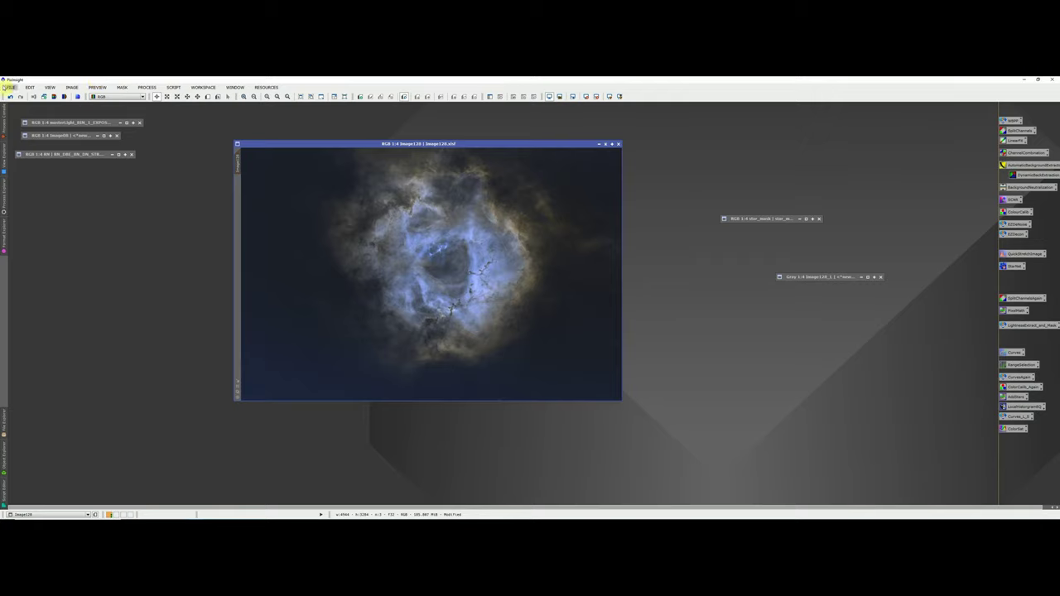
Step: Save Image128 as the XISF file RN_DBE_BN_DN_STR_Sl in the Pix folder, accepting the default format options
left_click(10, 87)
left_click(35, 150)
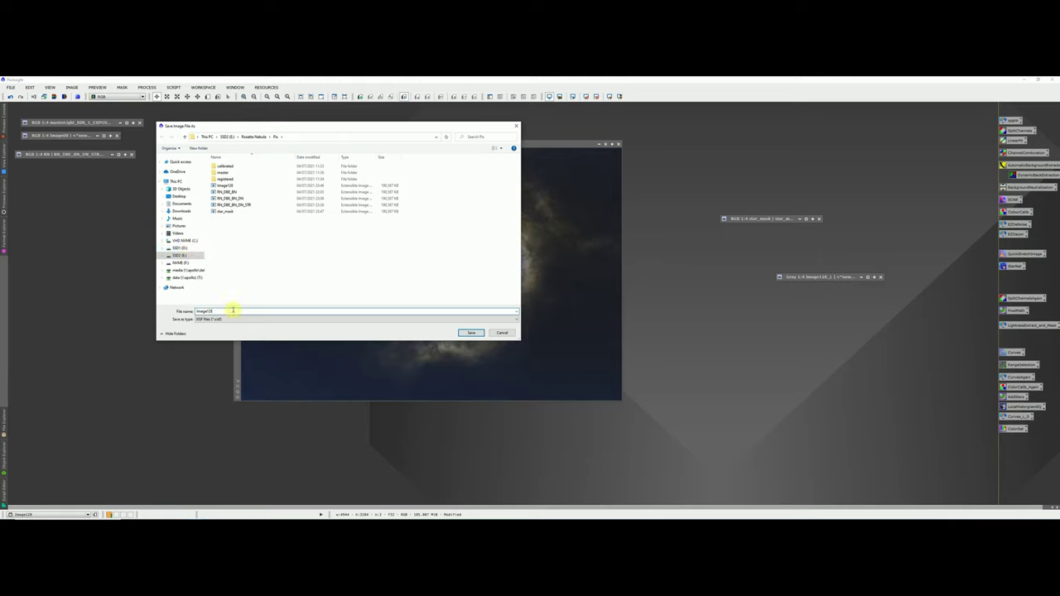
key("BackSpace")
key("BackSpace")
type("RN")
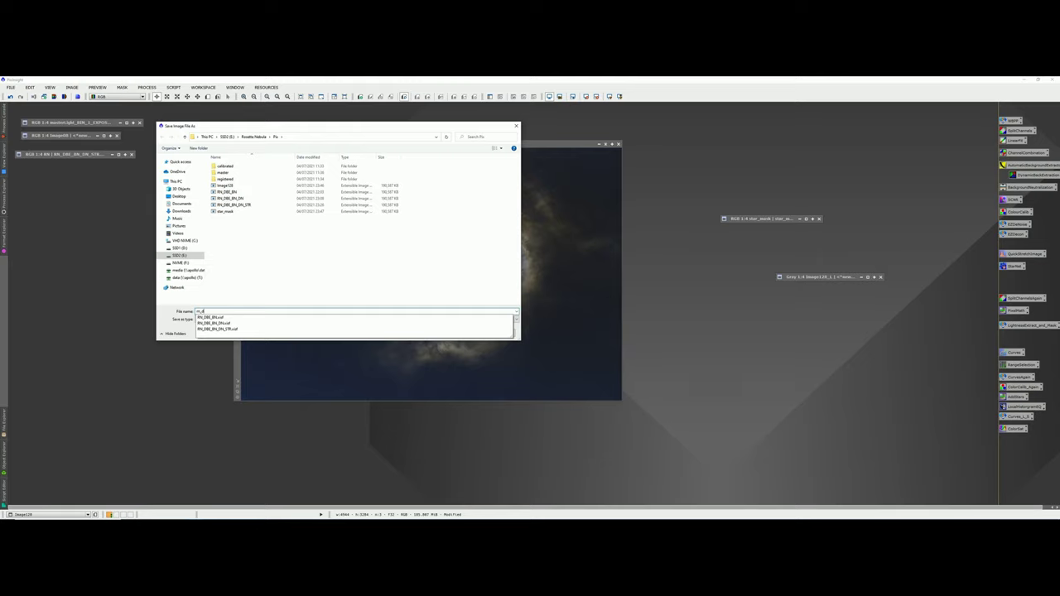
key("Down")
key("Down")
key("Down")
left_click(232, 310)
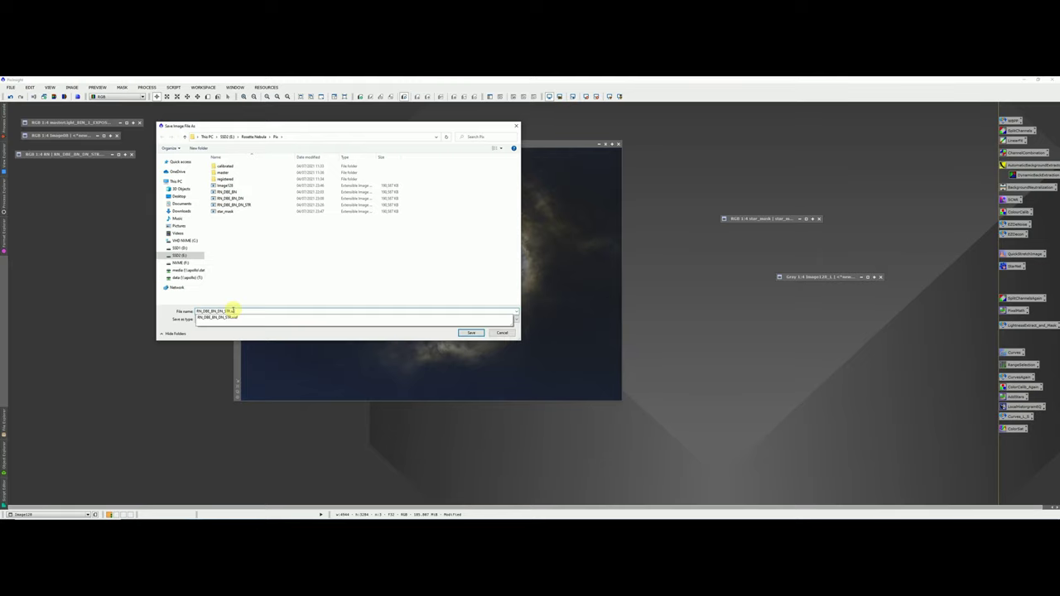
left_click(233, 310)
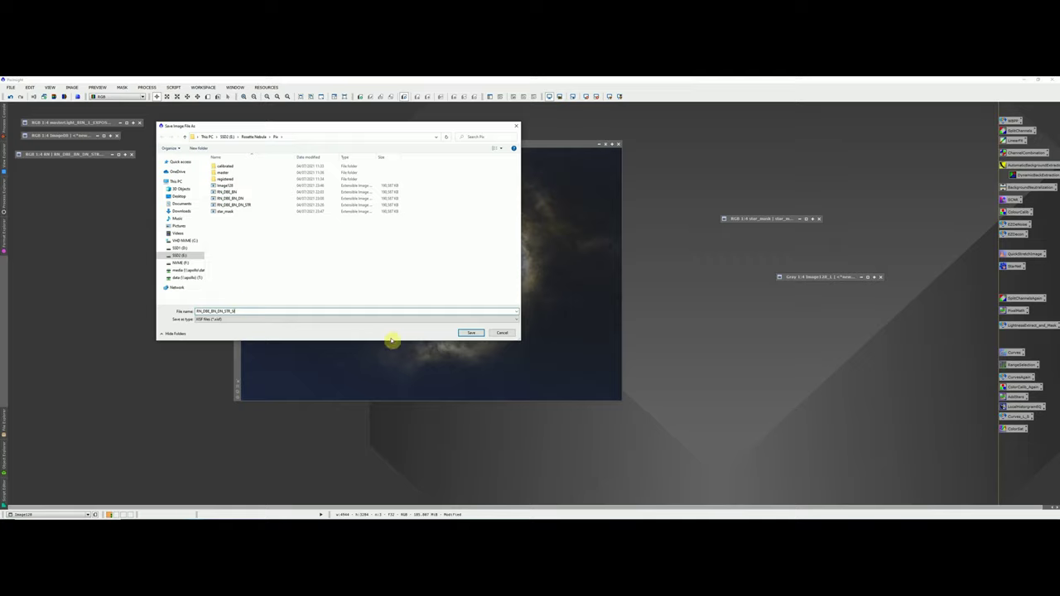
left_click(474, 333)
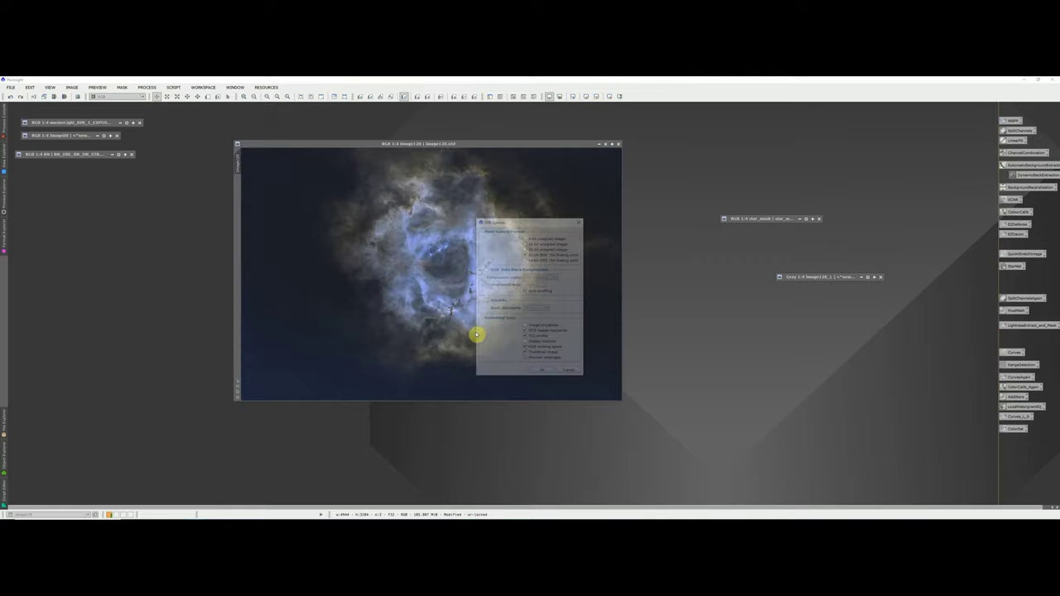
left_click(539, 372)
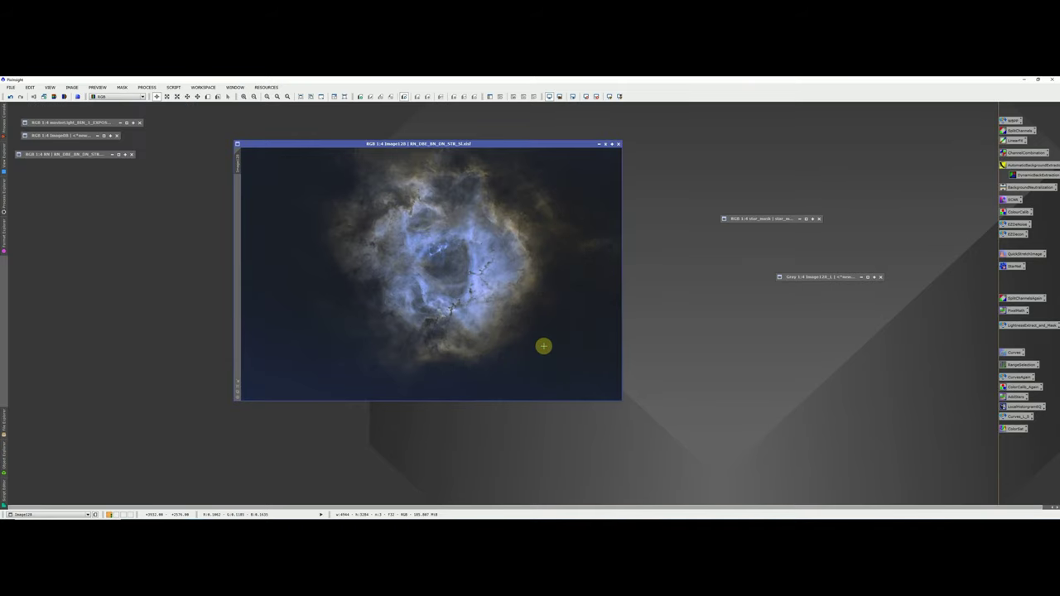
Step: In CurvesTransformation with a real-time preview, raise the red curve's midtones to a point at about 0.49 input and 0.55 output
left_click(146, 87)
mouse_move(154, 96)
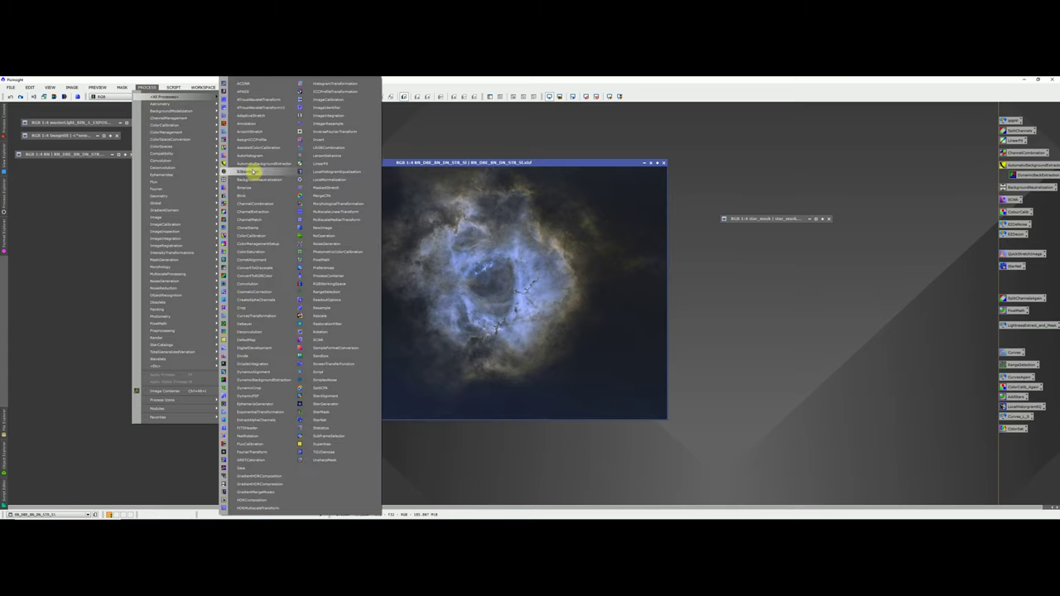
left_click(259, 317)
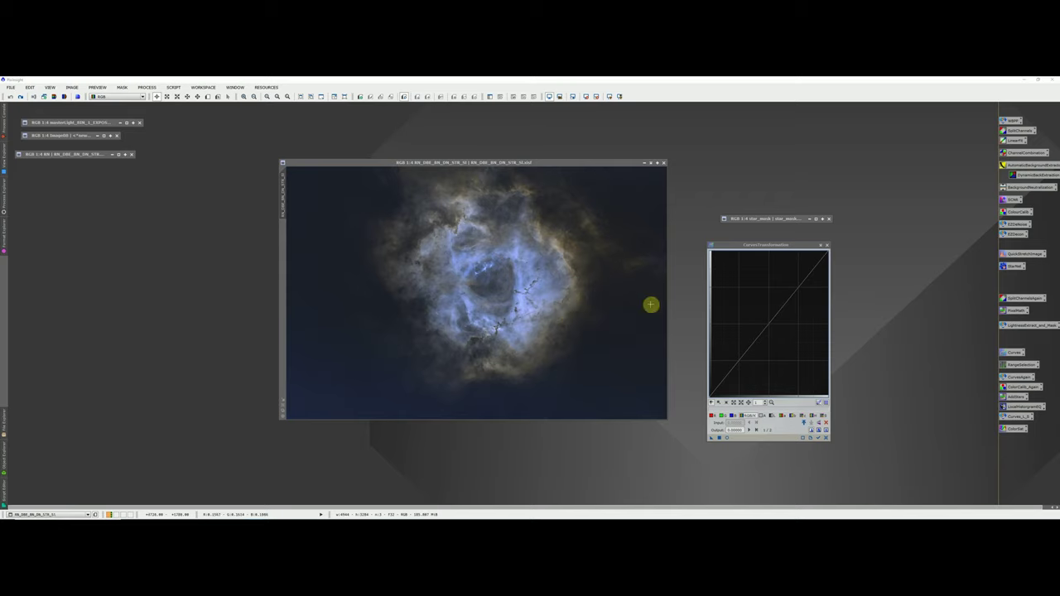
left_click(715, 417)
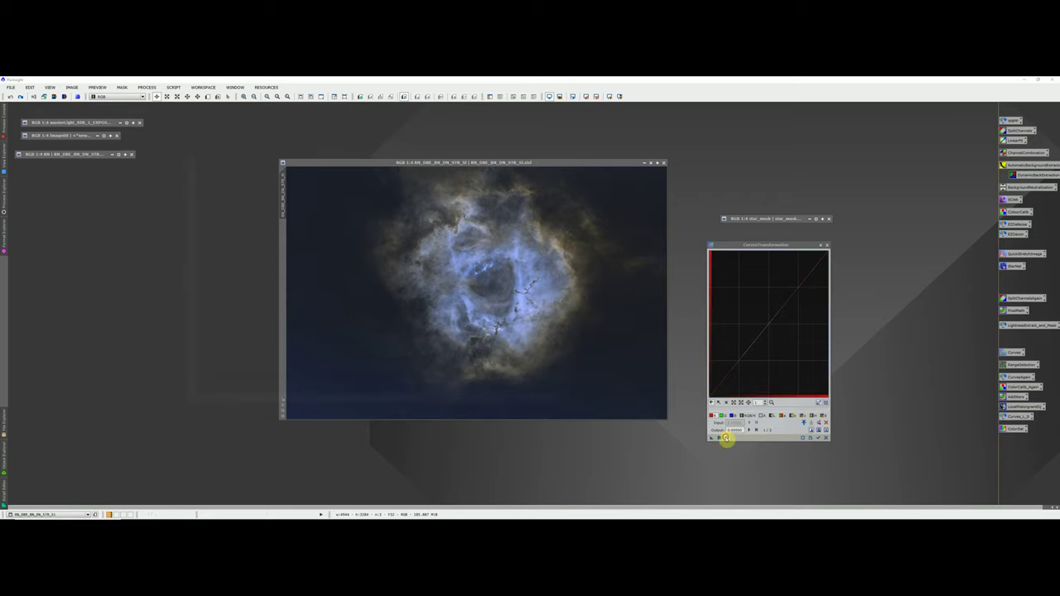
left_click(725, 440)
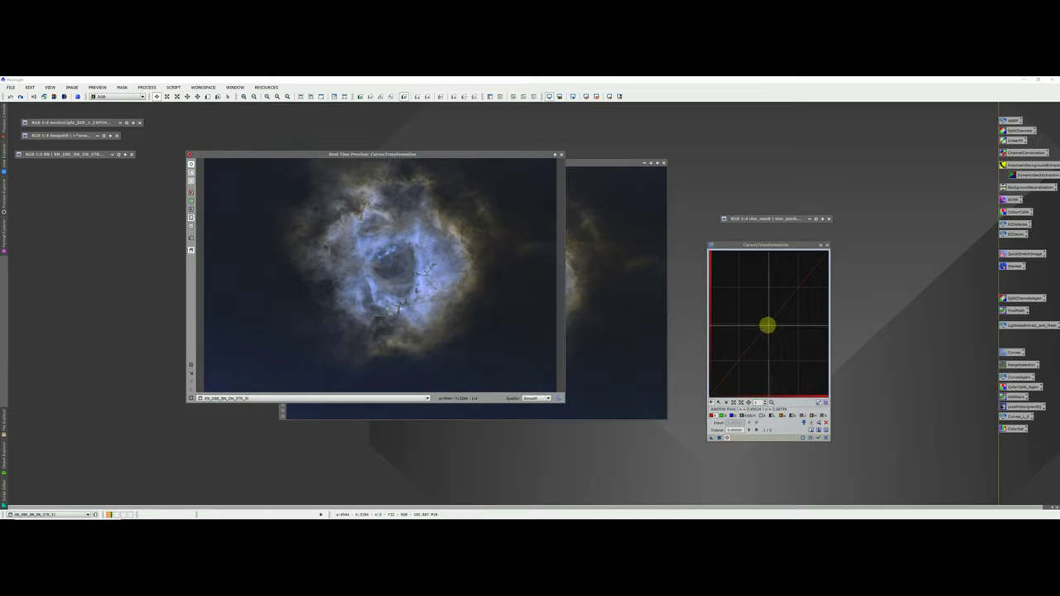
left_click_drag(768, 325, 767, 318)
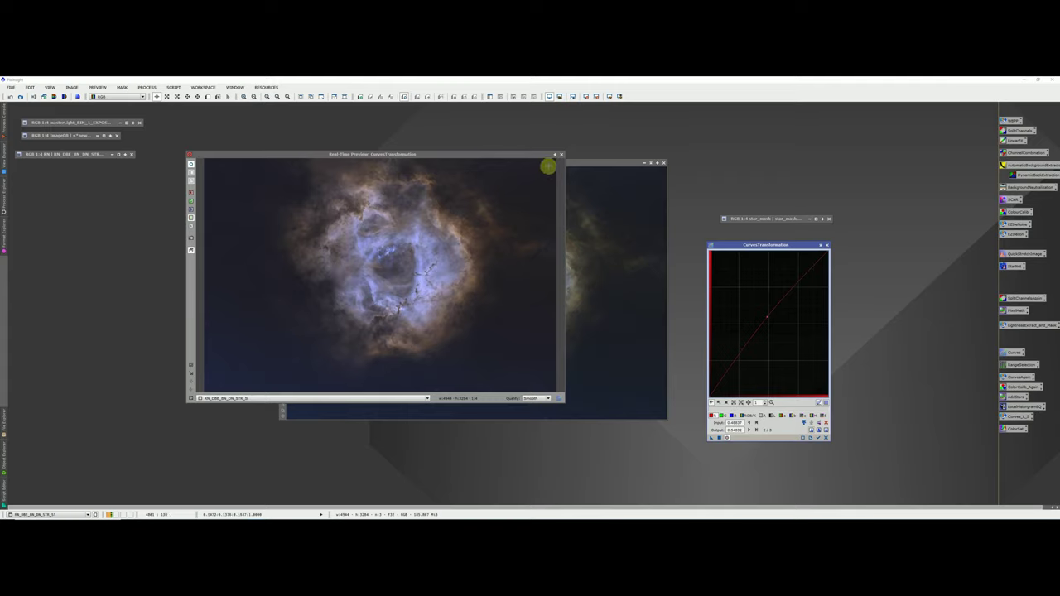
Step: Apply the red curve adjustment to the RN_DBE_BN_DN_STR_Sl image and close CurvesTransformation
left_click(592, 192)
left_click(711, 437)
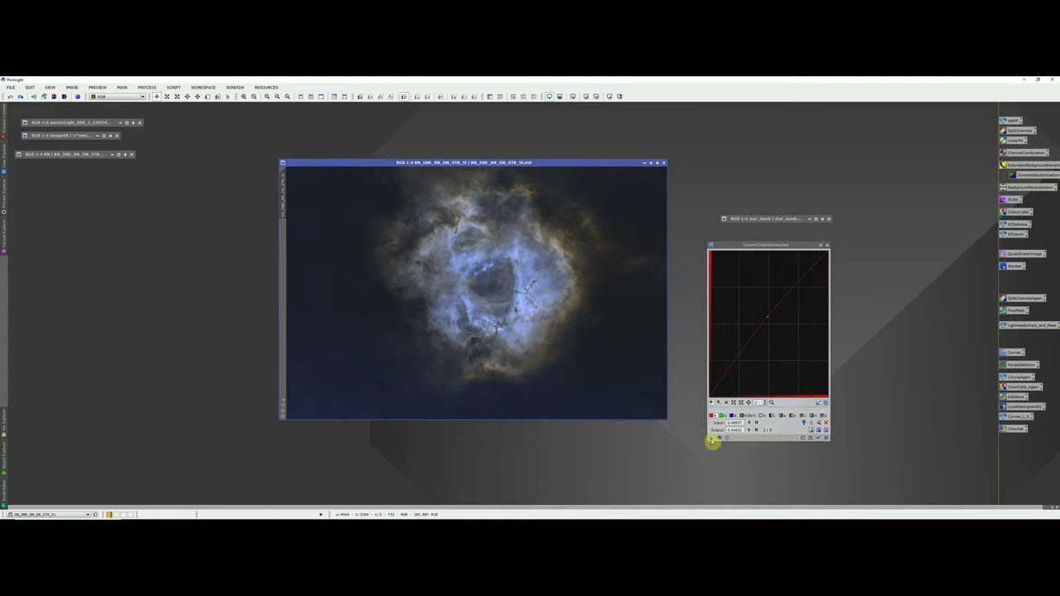
left_click(507, 308)
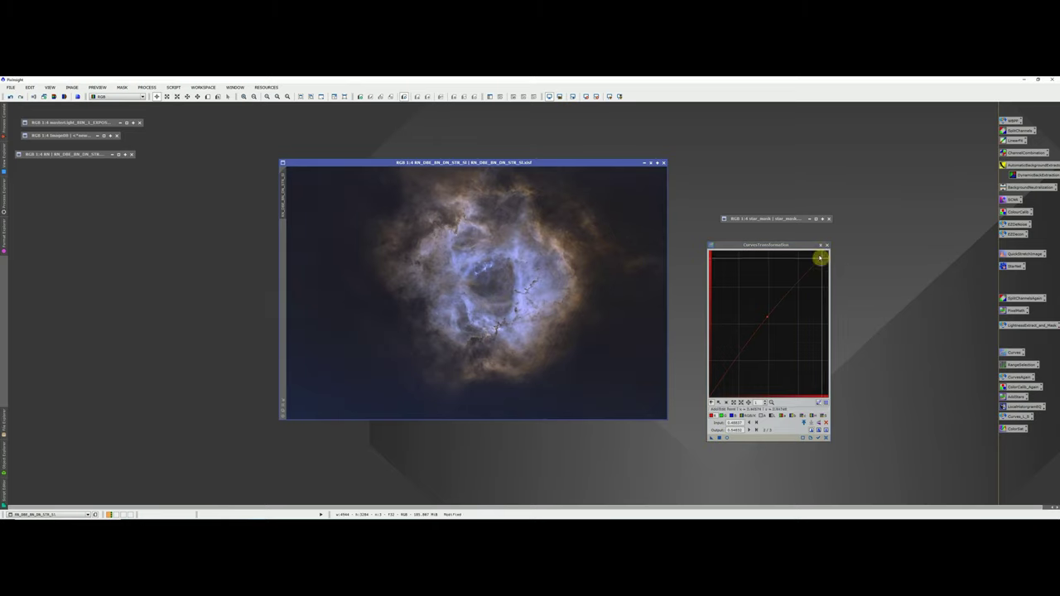
left_click(826, 245)
key("ctrl+o")
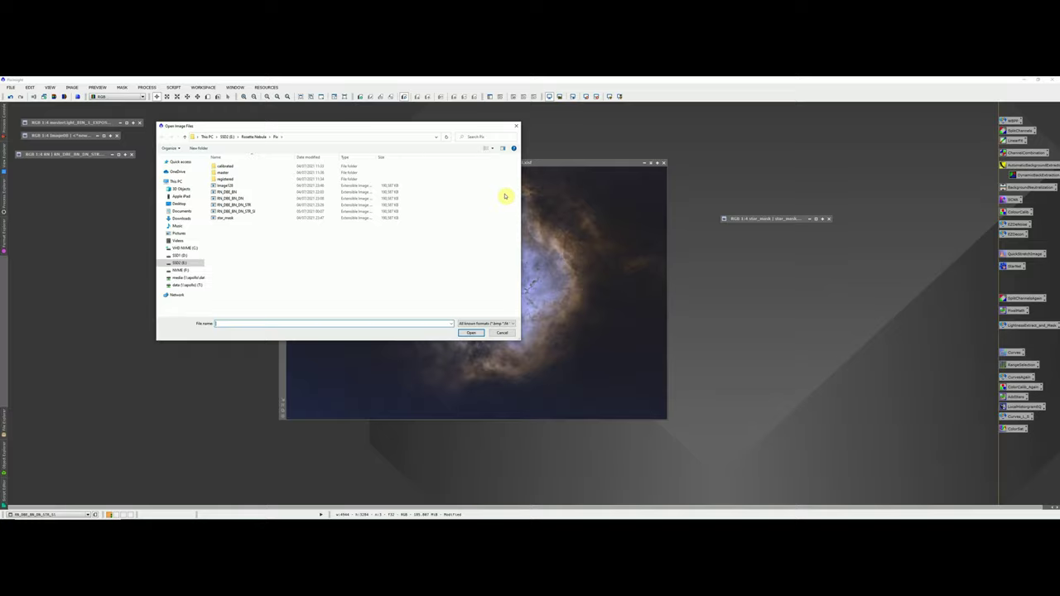
left_click(516, 126)
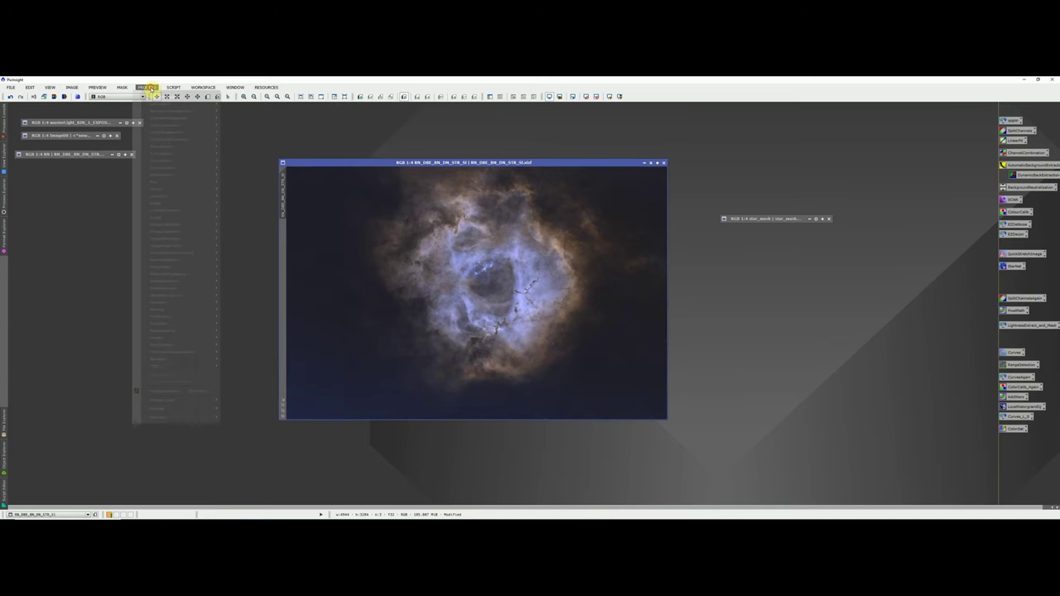
Step: Open LocalHistogramEqualization with a real-time preview and lower the amount to about 0.13, comparing the preview before and after
left_click(149, 87)
mouse_move(158, 96)
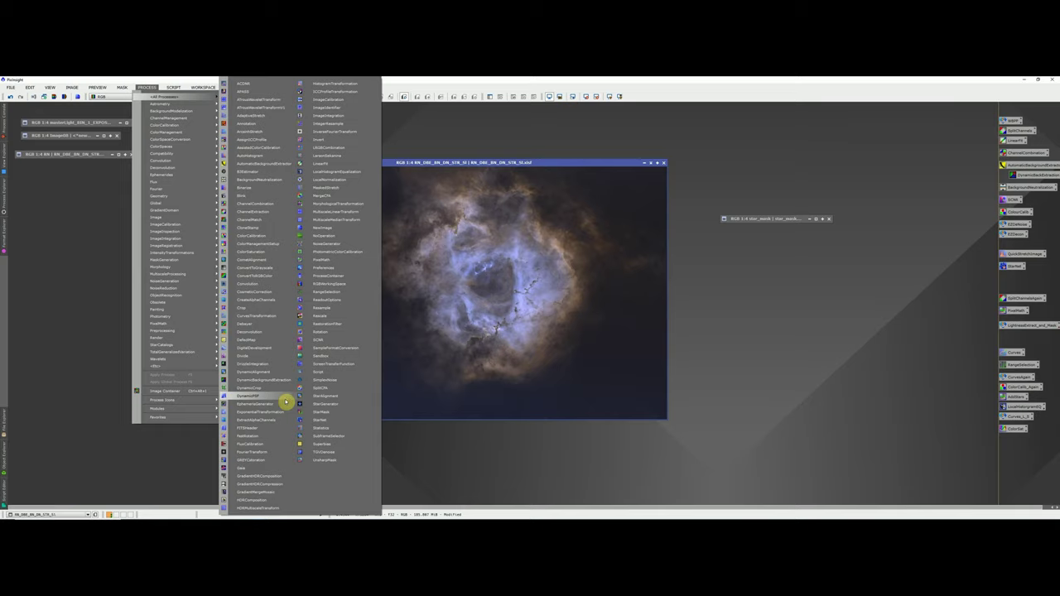
left_click(342, 174)
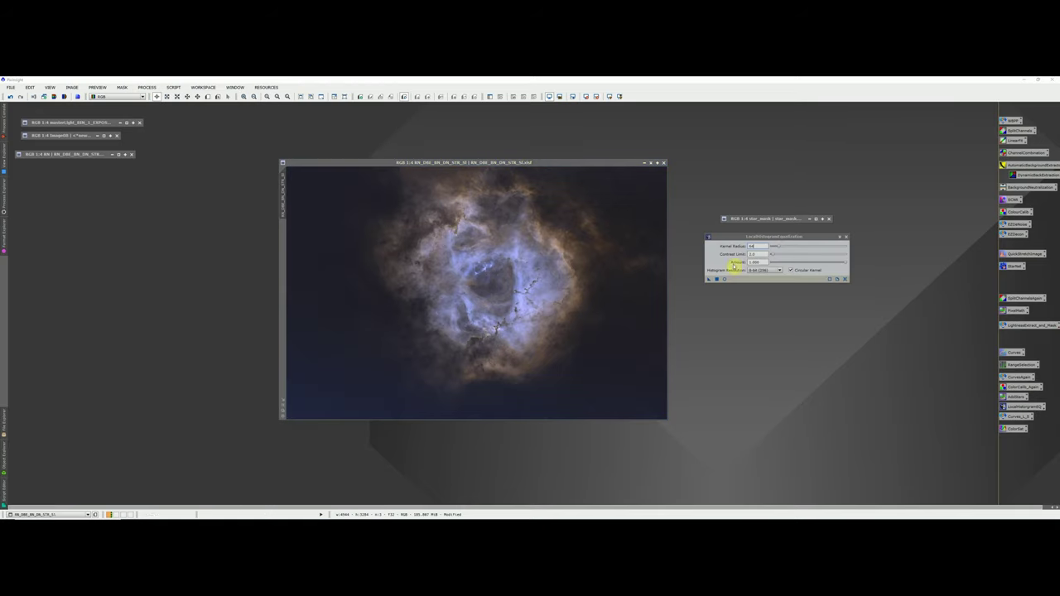
left_click(725, 280)
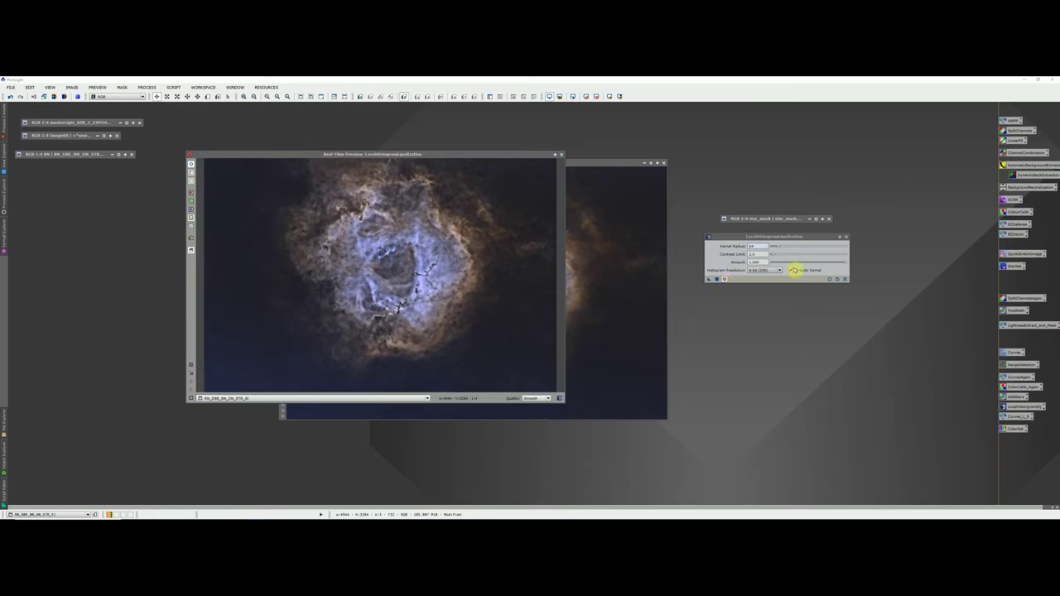
left_click_drag(845, 265, 840, 264)
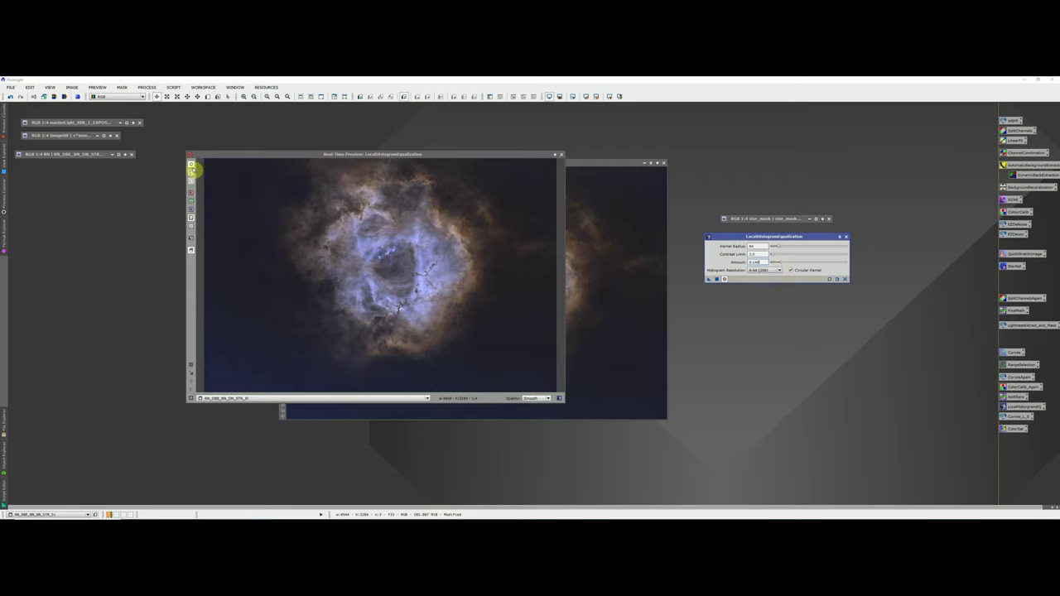
left_click(191, 165)
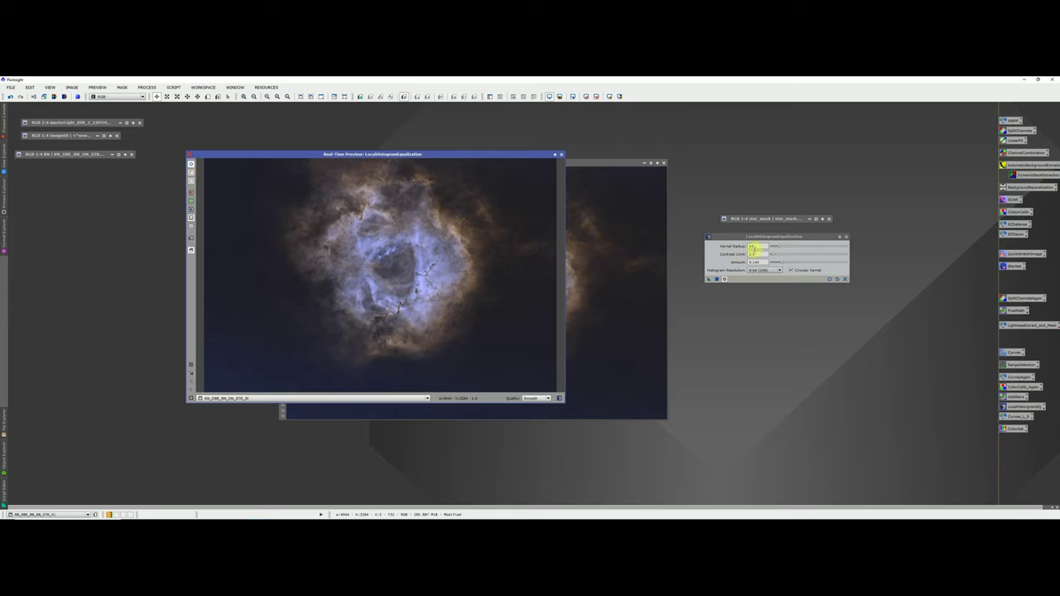
left_click(781, 264)
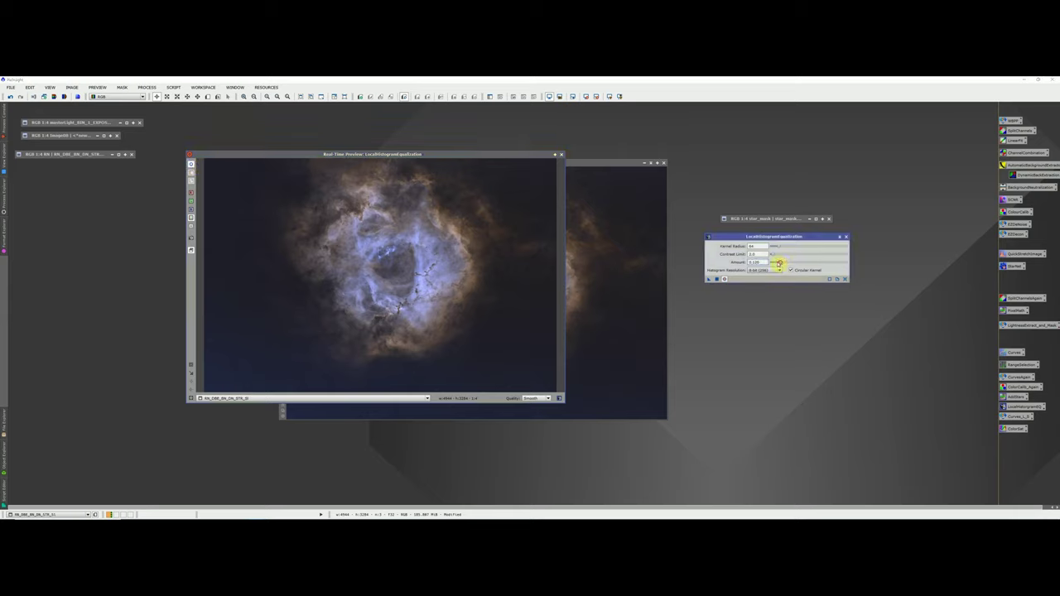
left_click(191, 164)
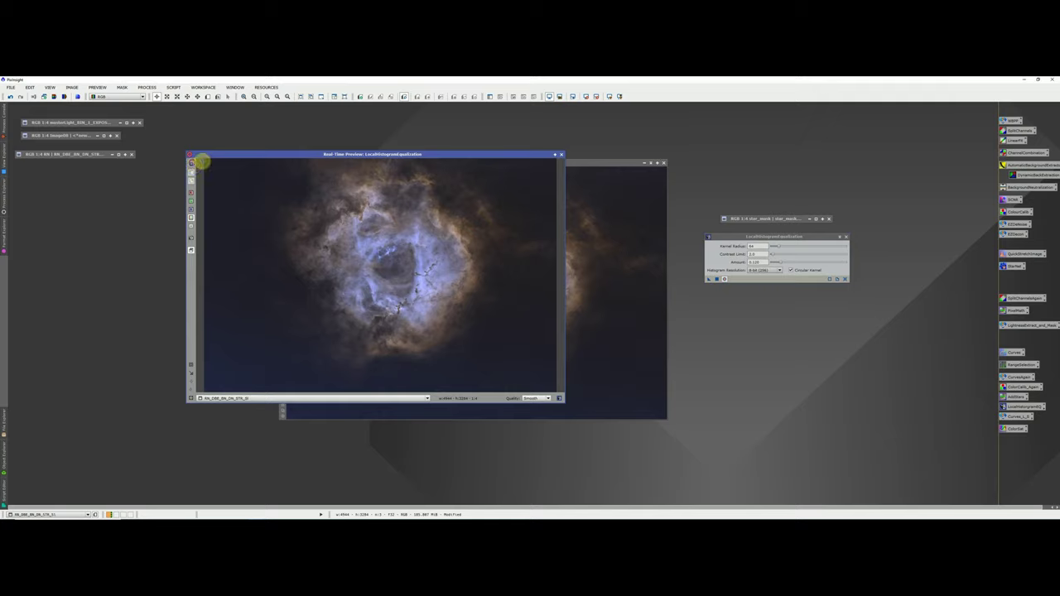
Step: Close the real-time preview, apply LocalHistogramEqualization to the RN_DBE_BN_DN_STR_Sl image, and close the process
left_click(561, 154)
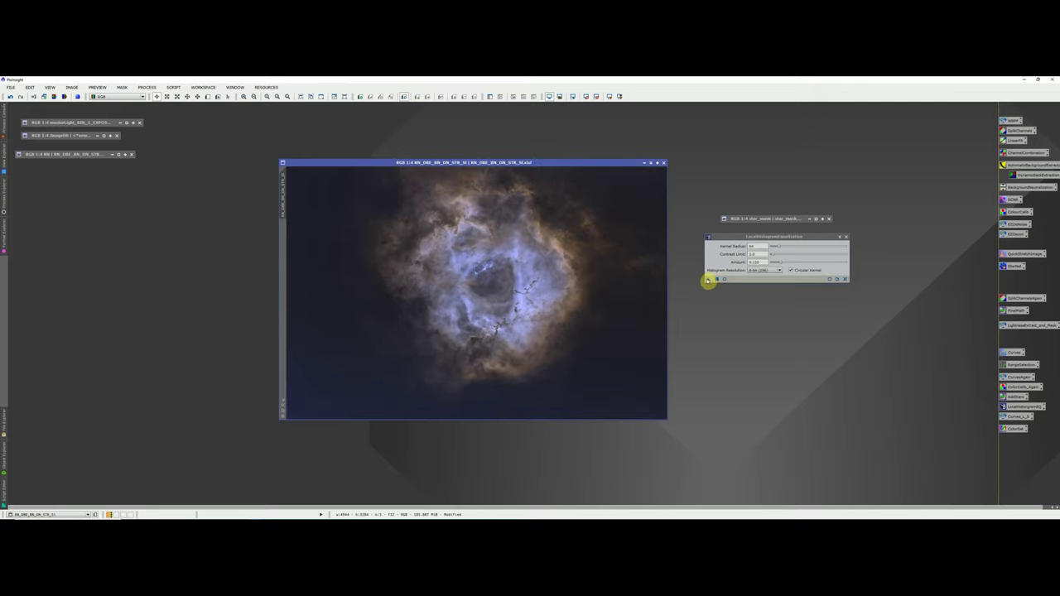
left_click(707, 278)
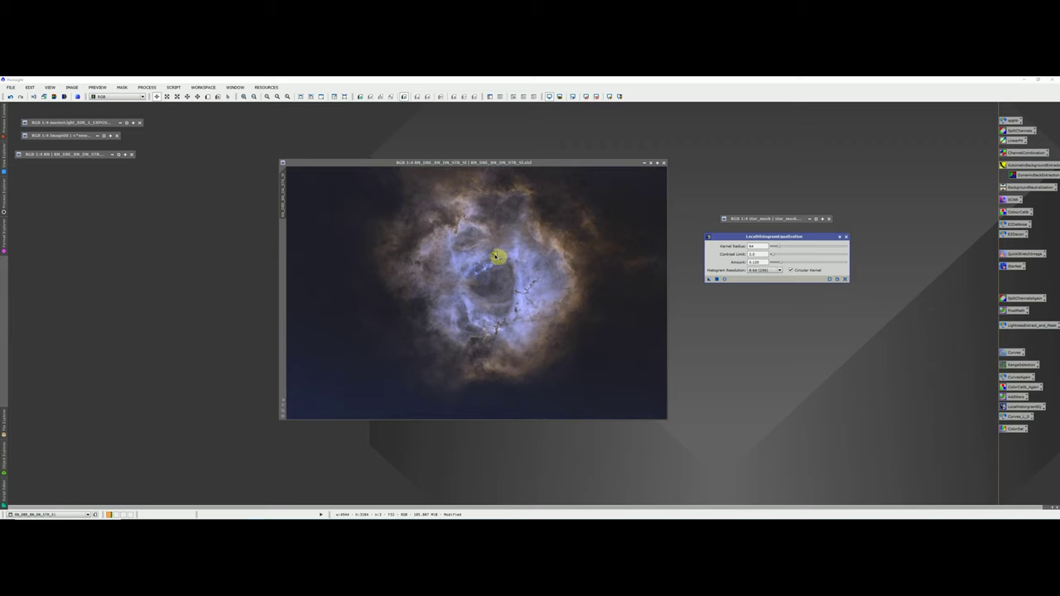
left_click_drag(496, 257, 498, 256)
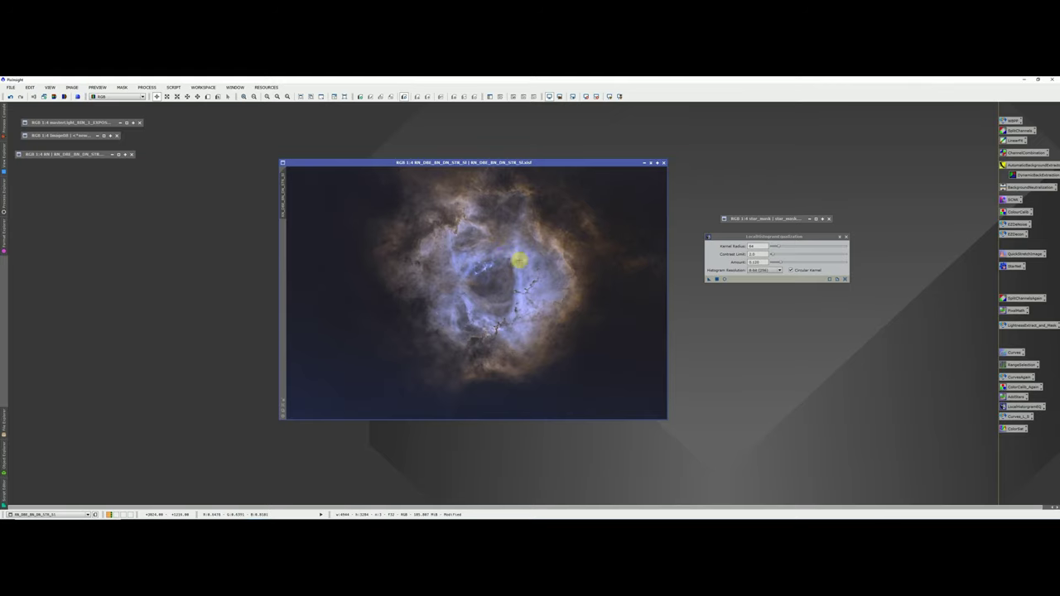
left_click(845, 236)
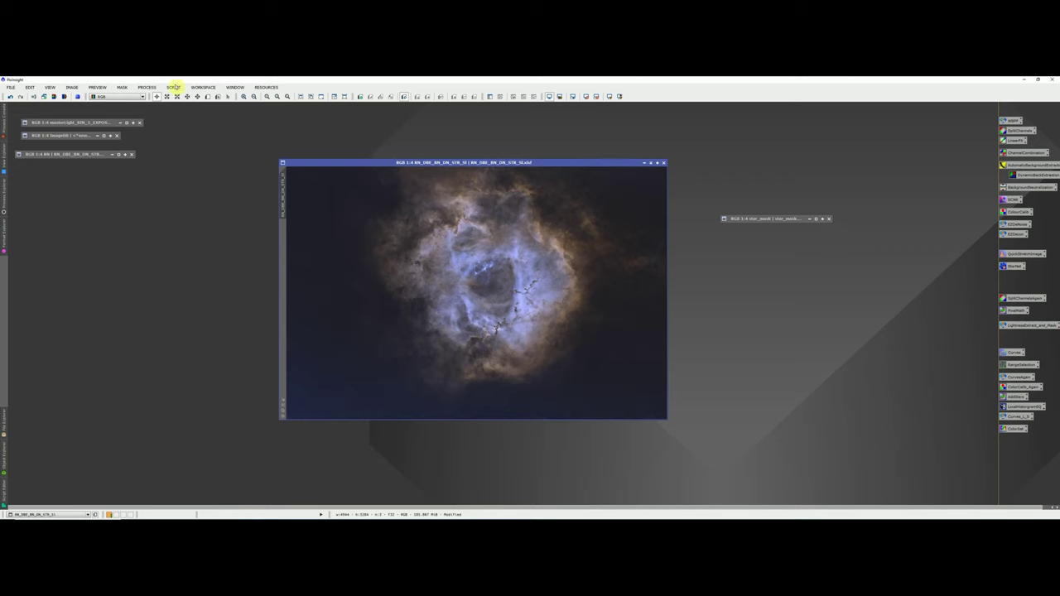
Step: Open PixelMath, reset it to its default settings, and place its window clear of the nebula image
left_click(147, 87)
mouse_move(155, 97)
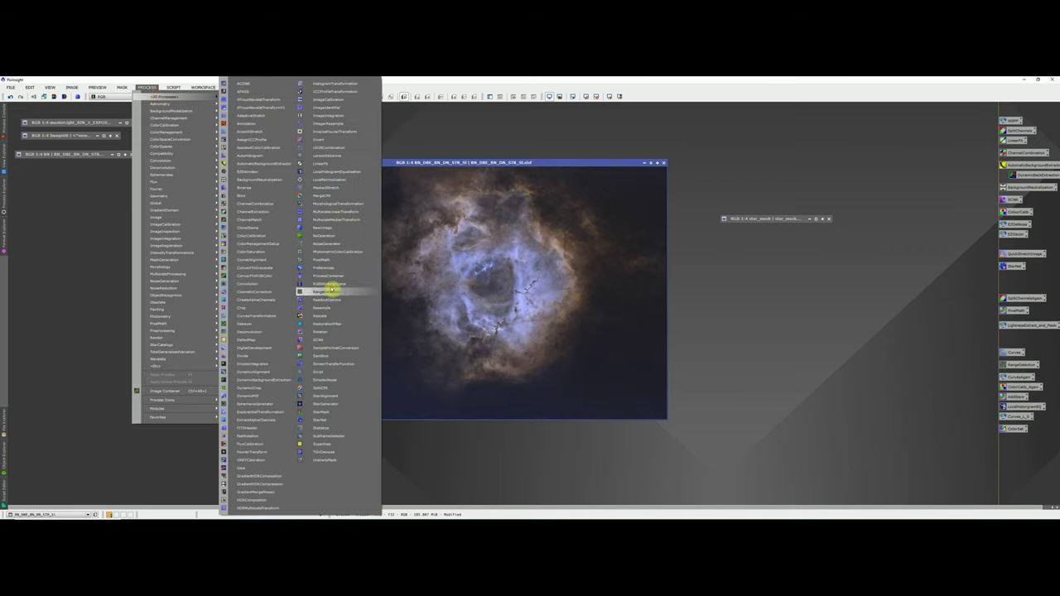
left_click(324, 262)
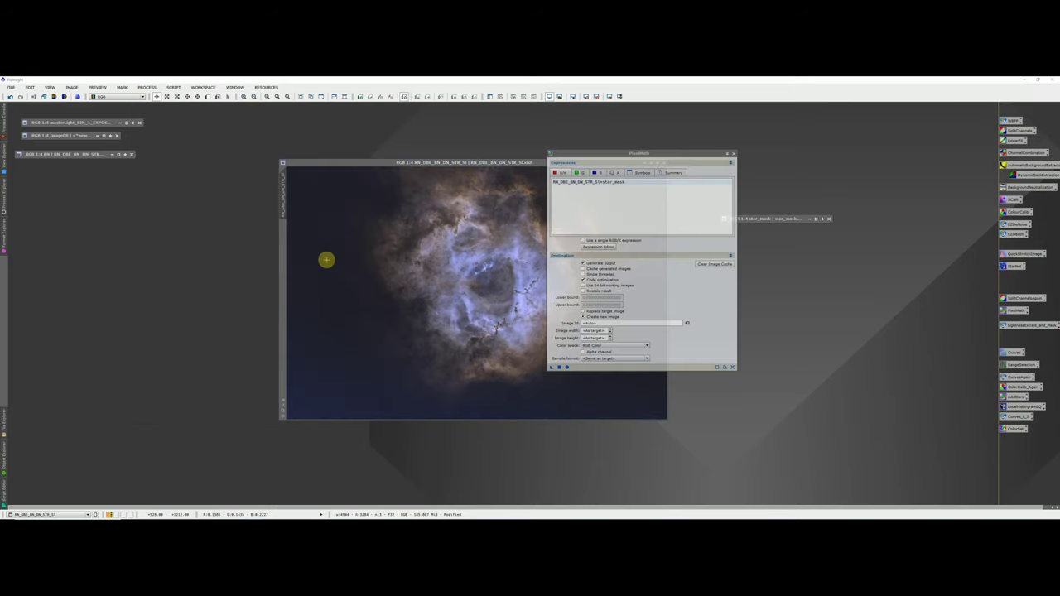
left_click(733, 368)
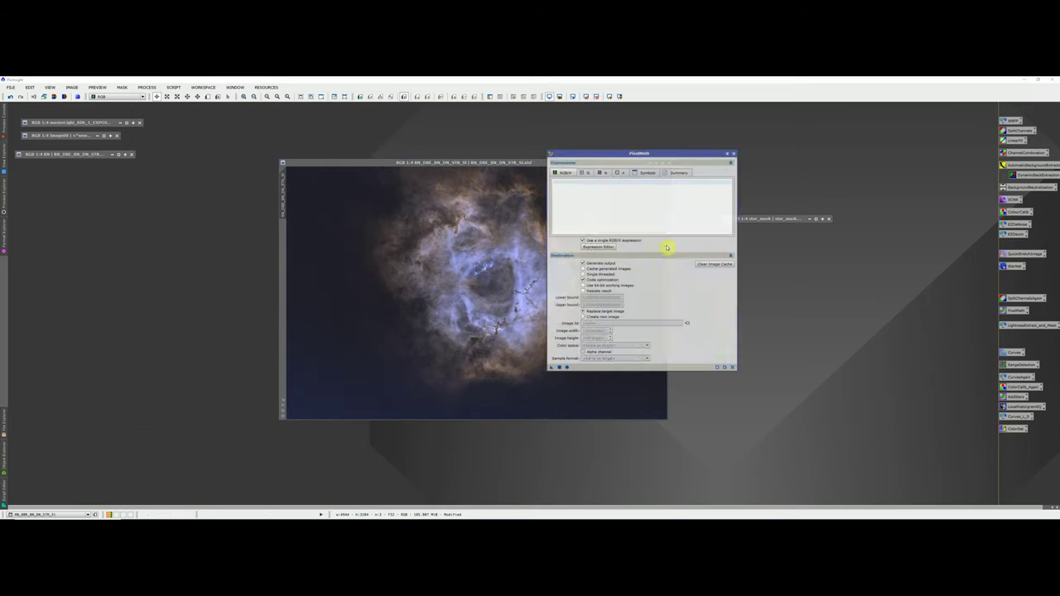
left_click_drag(606, 154, 758, 183)
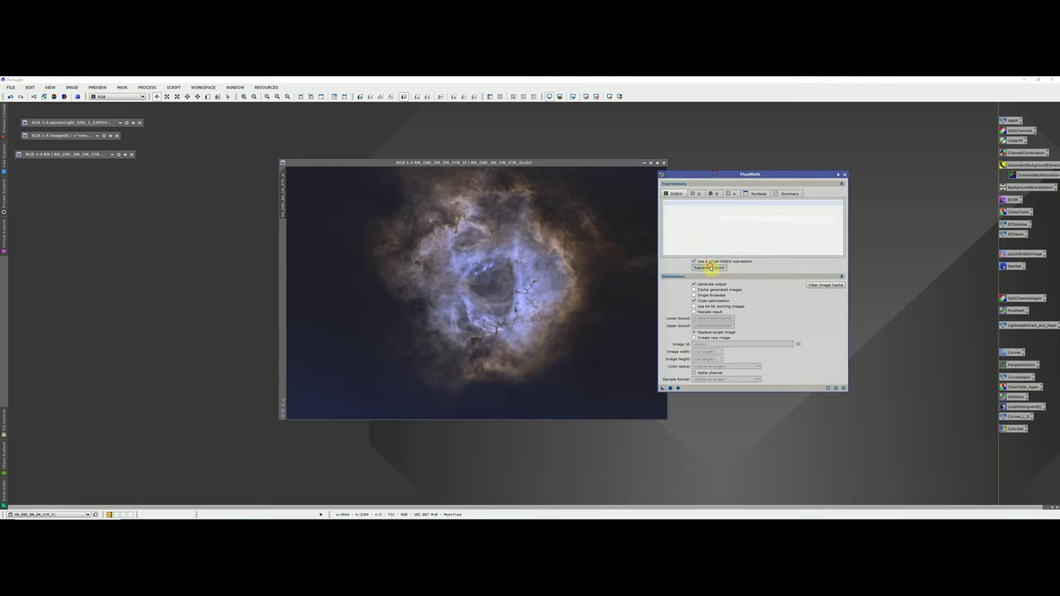
Step: Build the PixelMath expression RN_DBE_BN_DN_STR_Sl+star_mask, apply it to replace the starless image, and close PixelMath
left_click(710, 268)
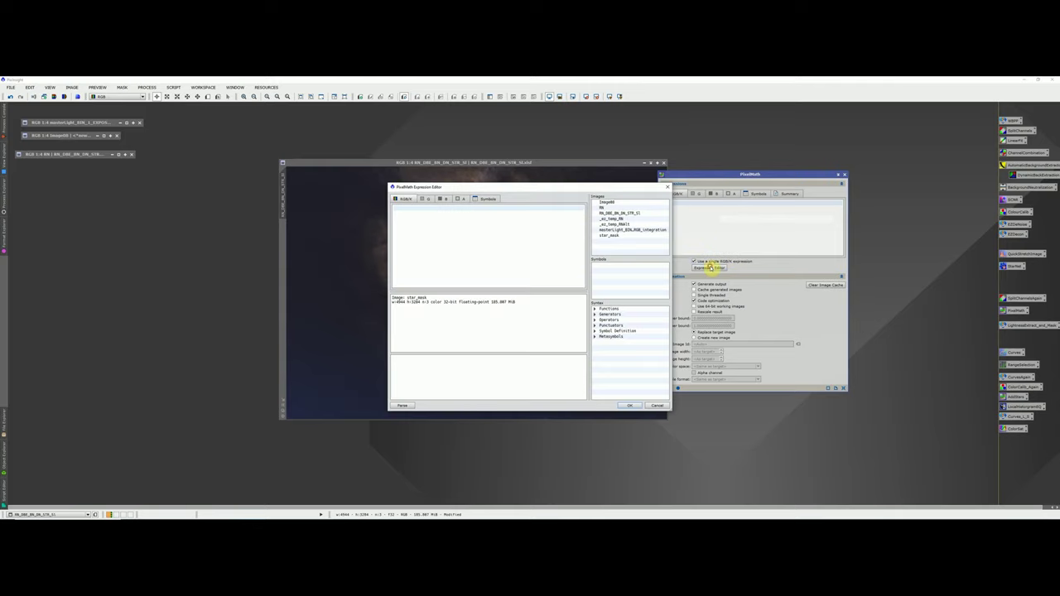
double_click(617, 212)
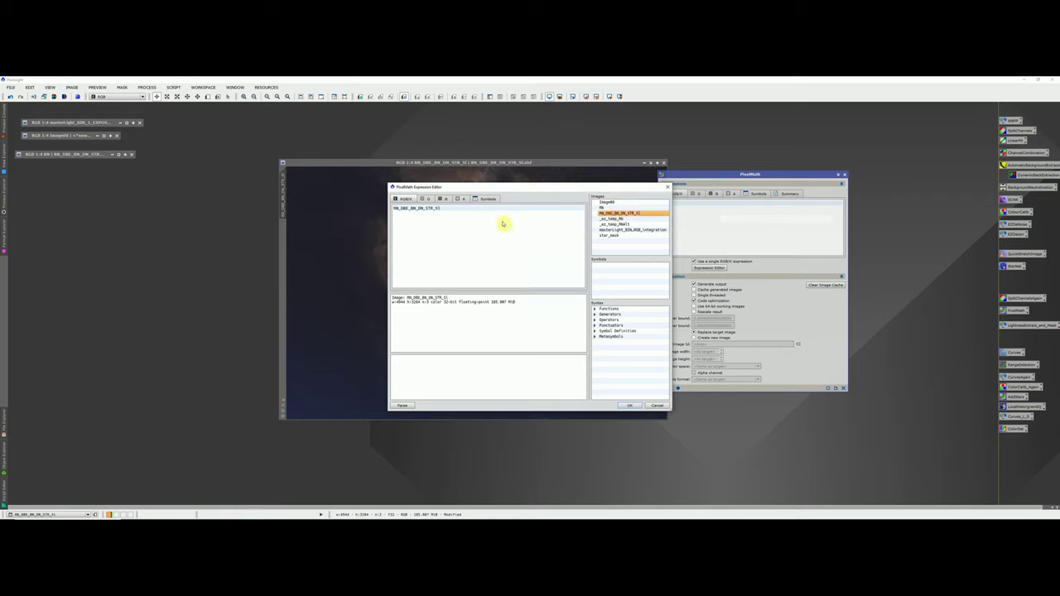
type("+")
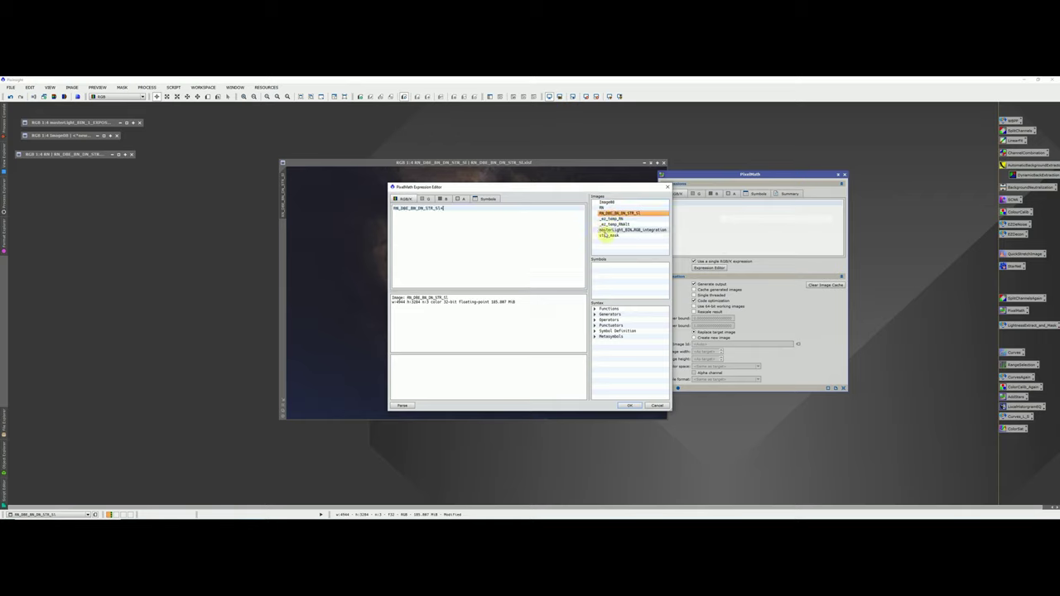
left_click(609, 235)
left_click(630, 404)
left_click(671, 389)
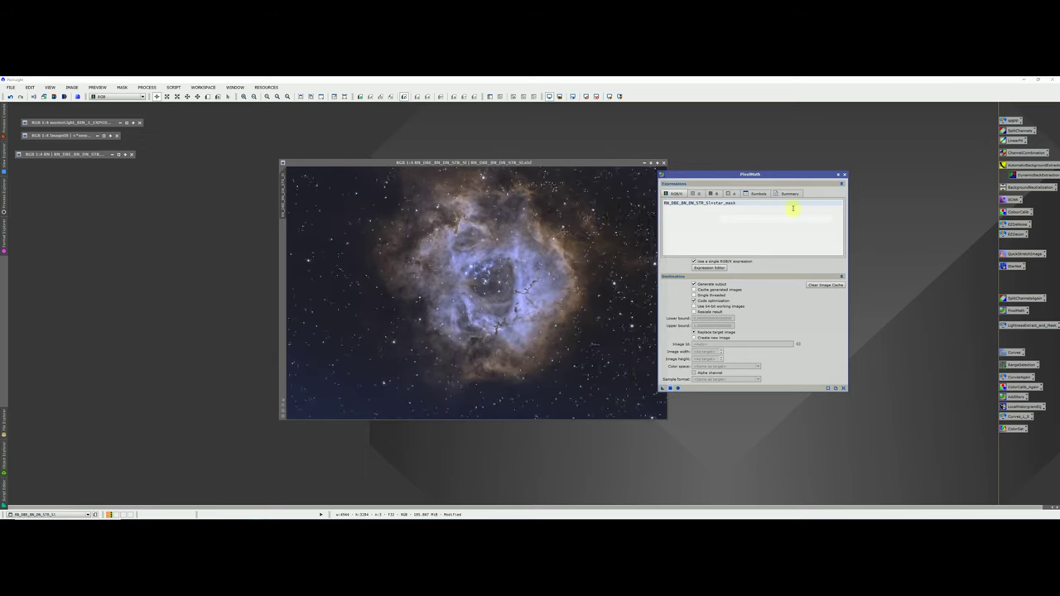
left_click(843, 174)
key("ctrl+o")
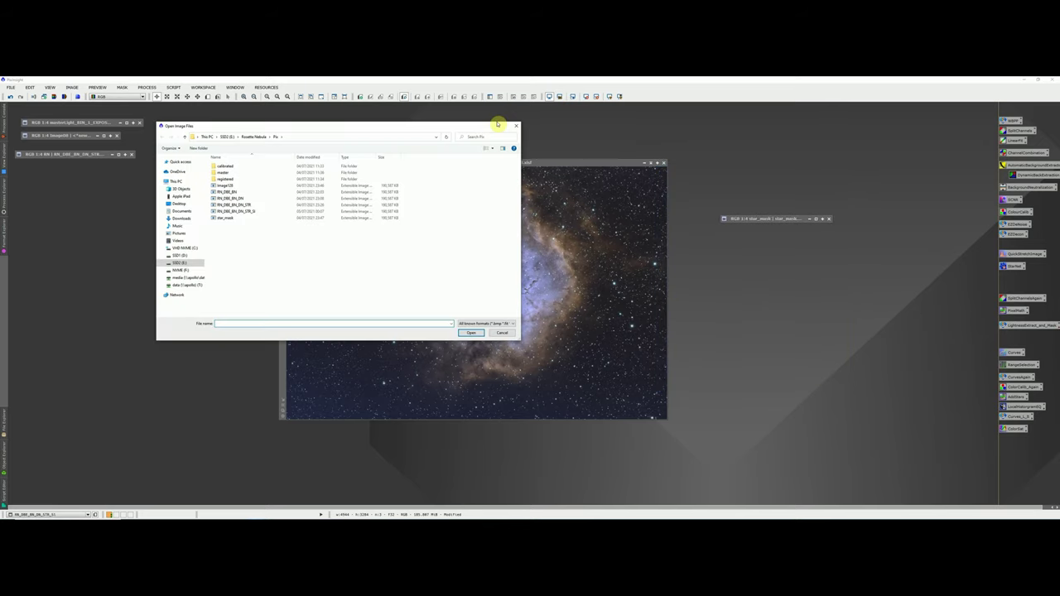
left_click(517, 125)
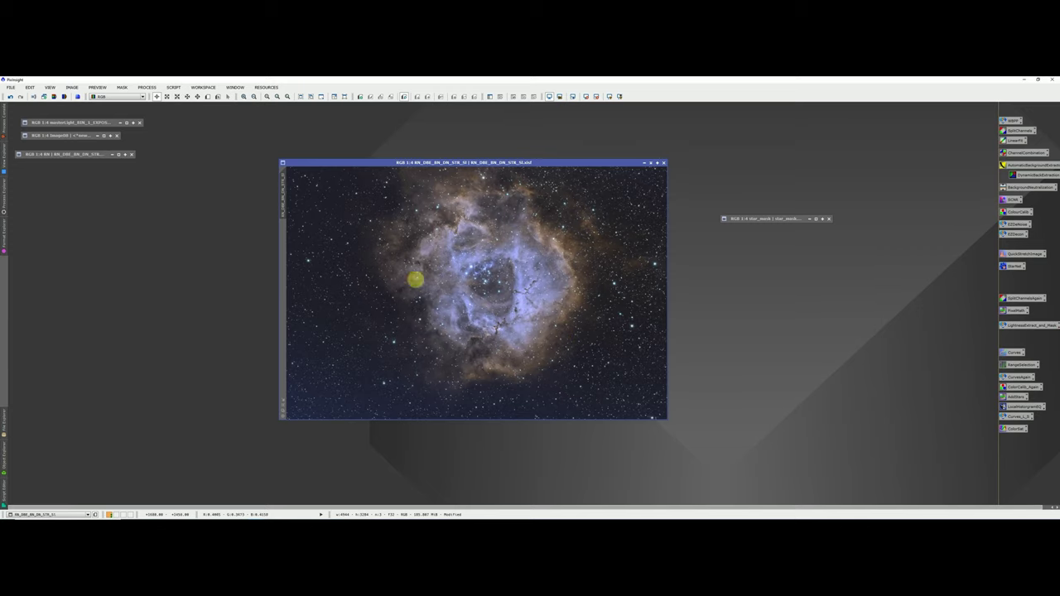
Step: Apply SCNR to the recombined image, removing green with Average Neutral protection, amount 1.00 and lightness preserved, and close the process
scroll(313, 261, "up", 3)
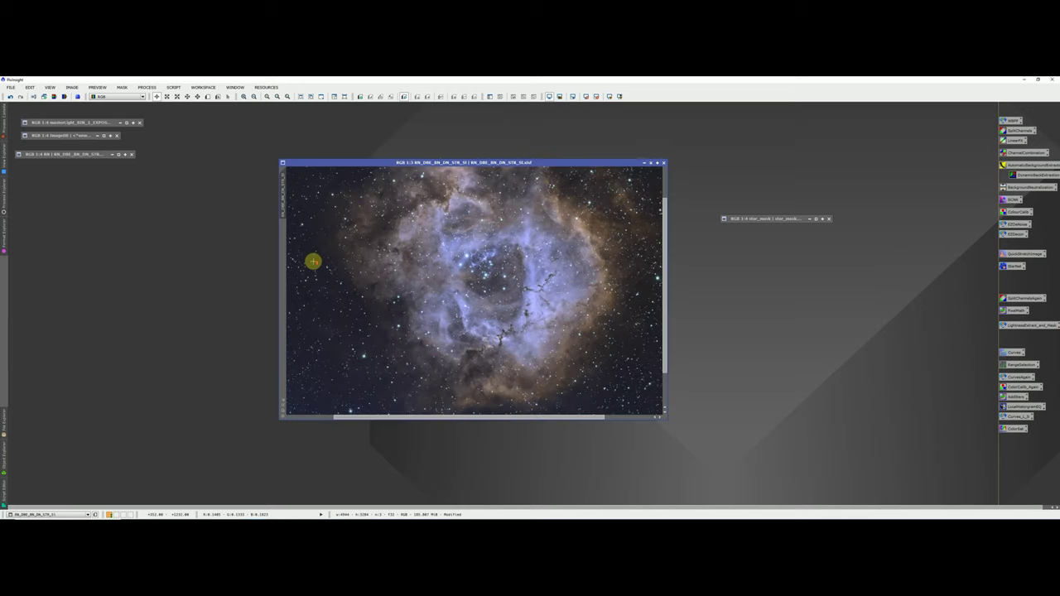
scroll(419, 210, "down", 3)
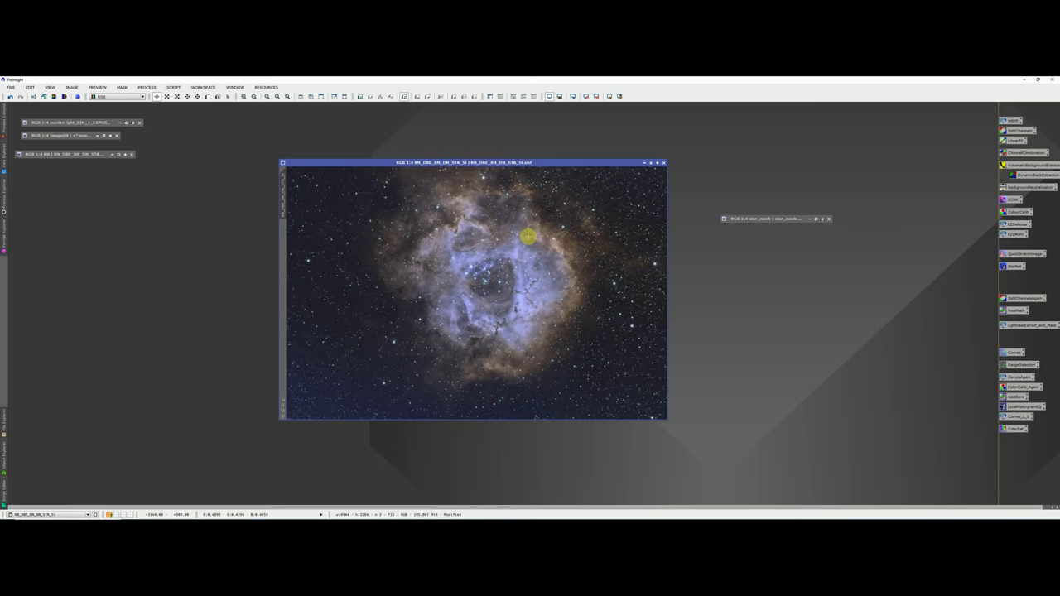
left_click(144, 87)
mouse_move(158, 96)
left_click(331, 340)
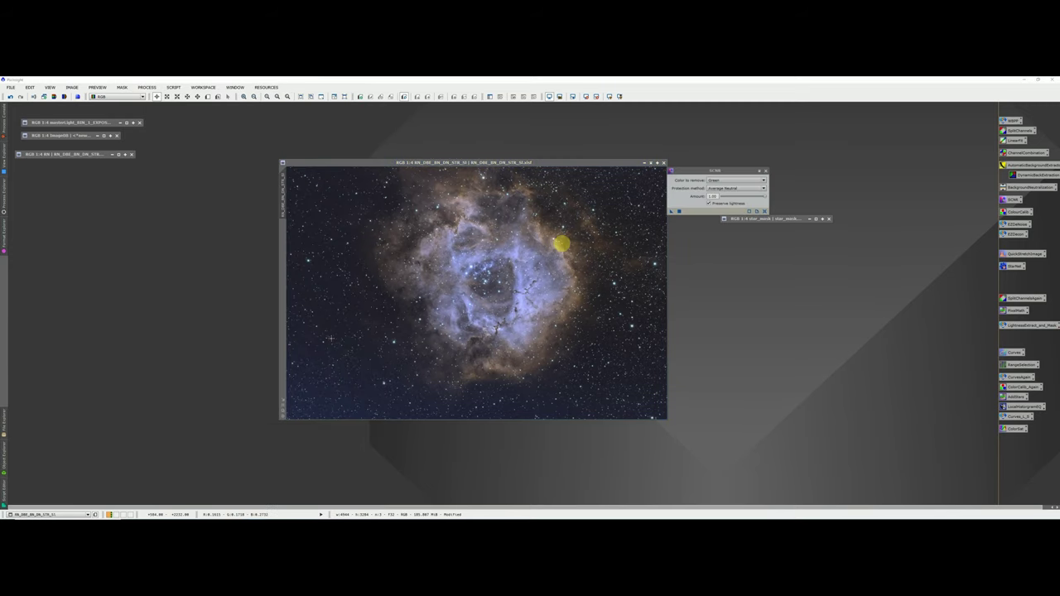
left_click_drag(673, 212, 327, 296)
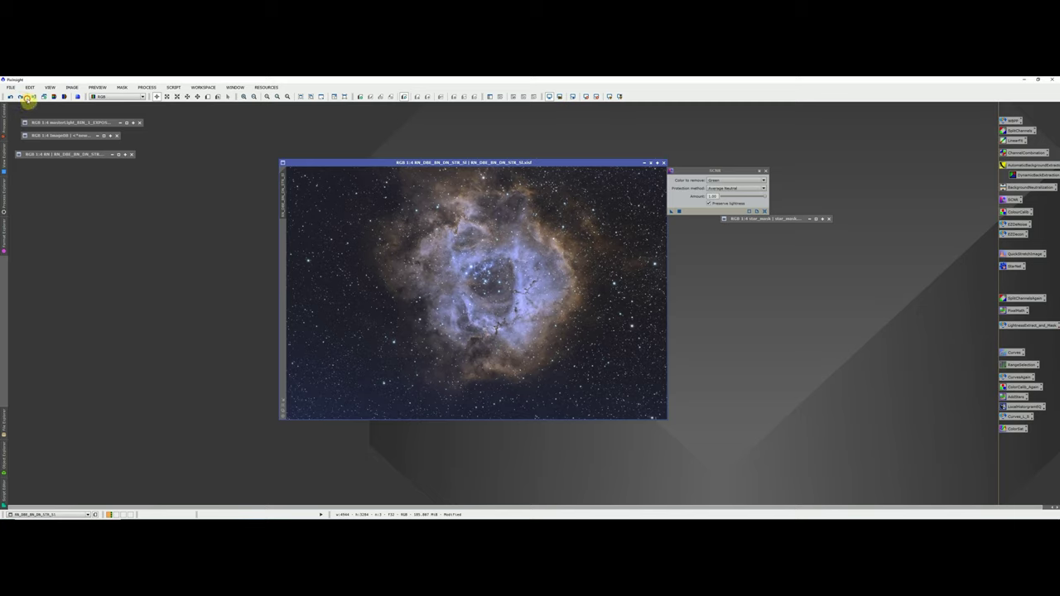
left_click(763, 171)
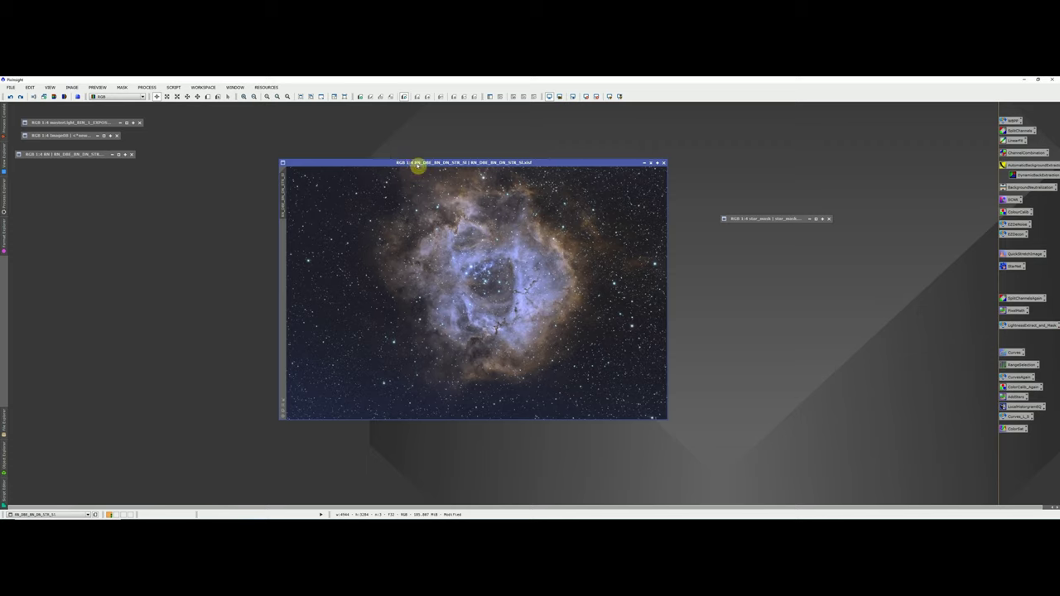